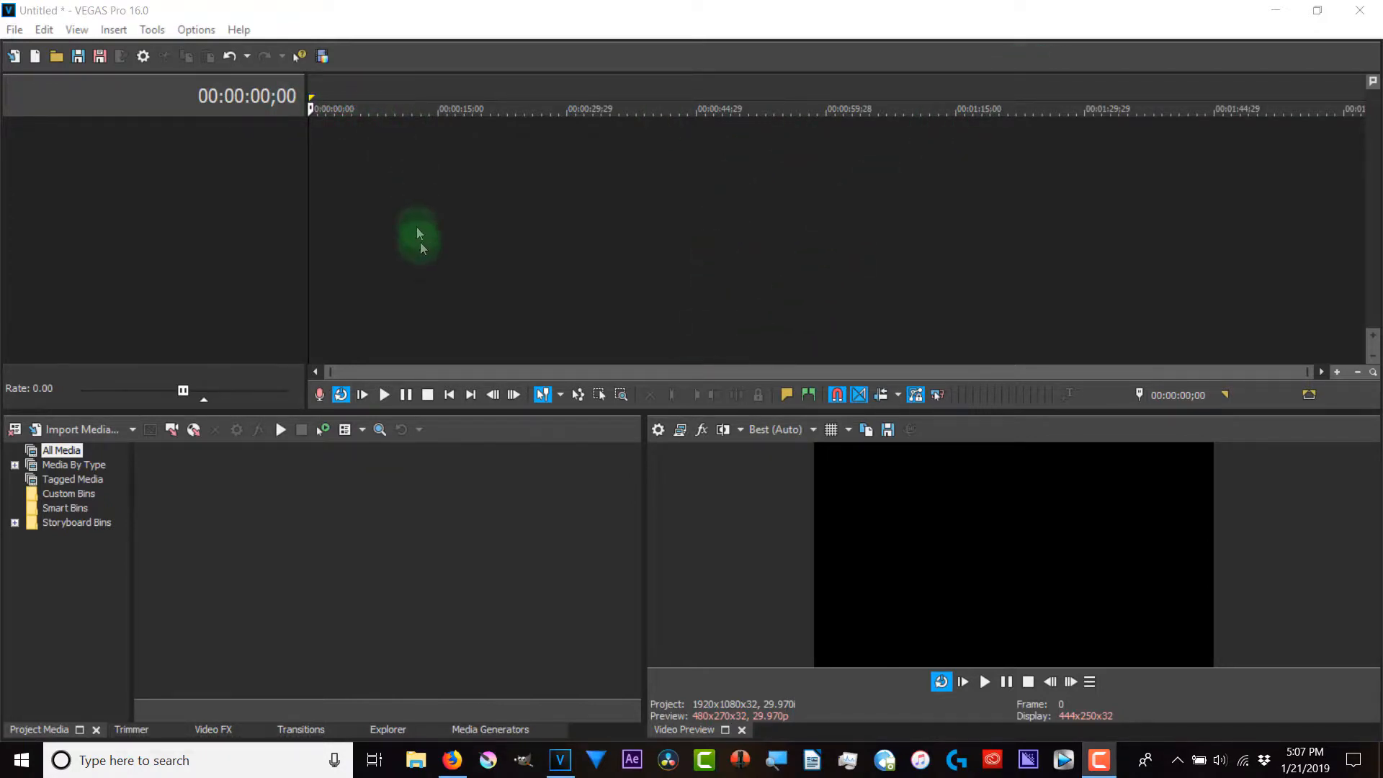
Step: Add a Noise Texture clip with the Blood Cells preset at the start of the empty timeline and close its settings
left_click(481, 729)
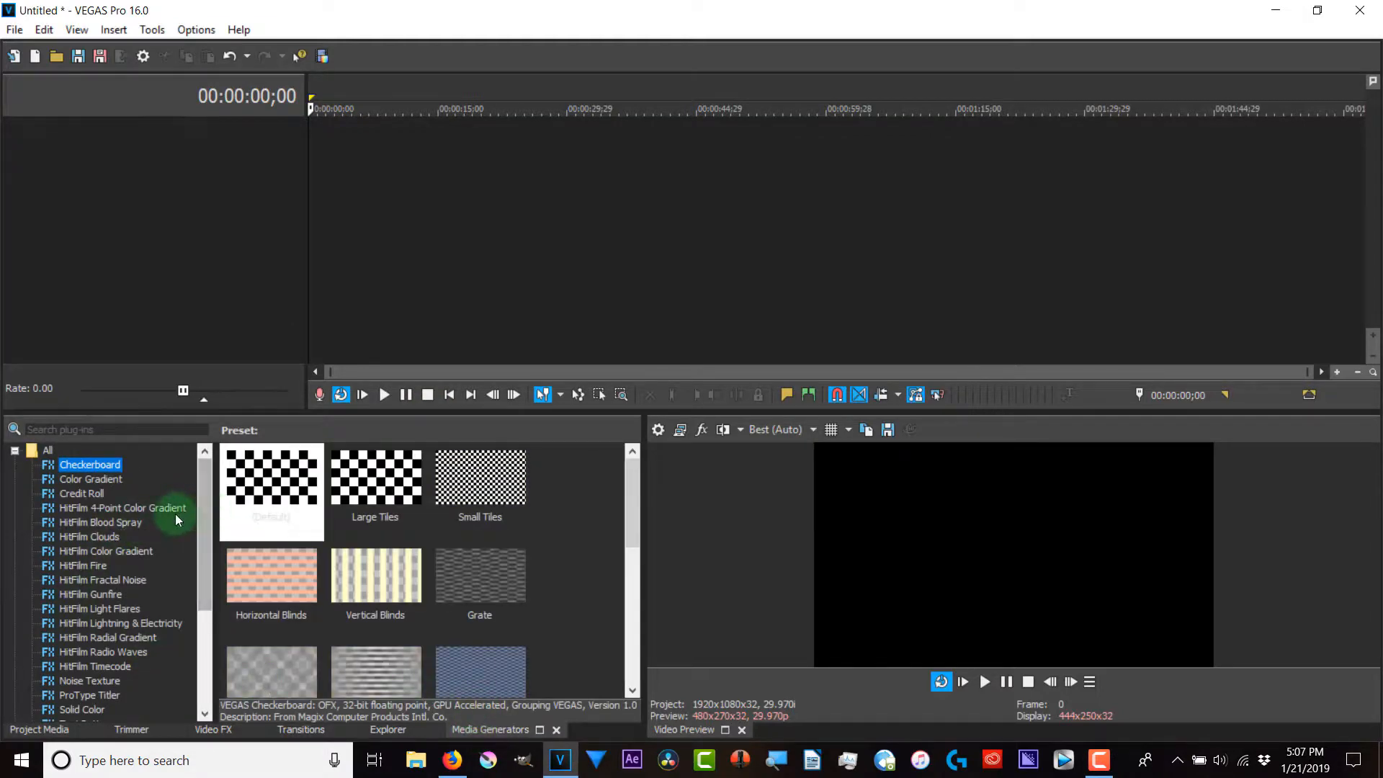
scroll(173, 524, "down", 4)
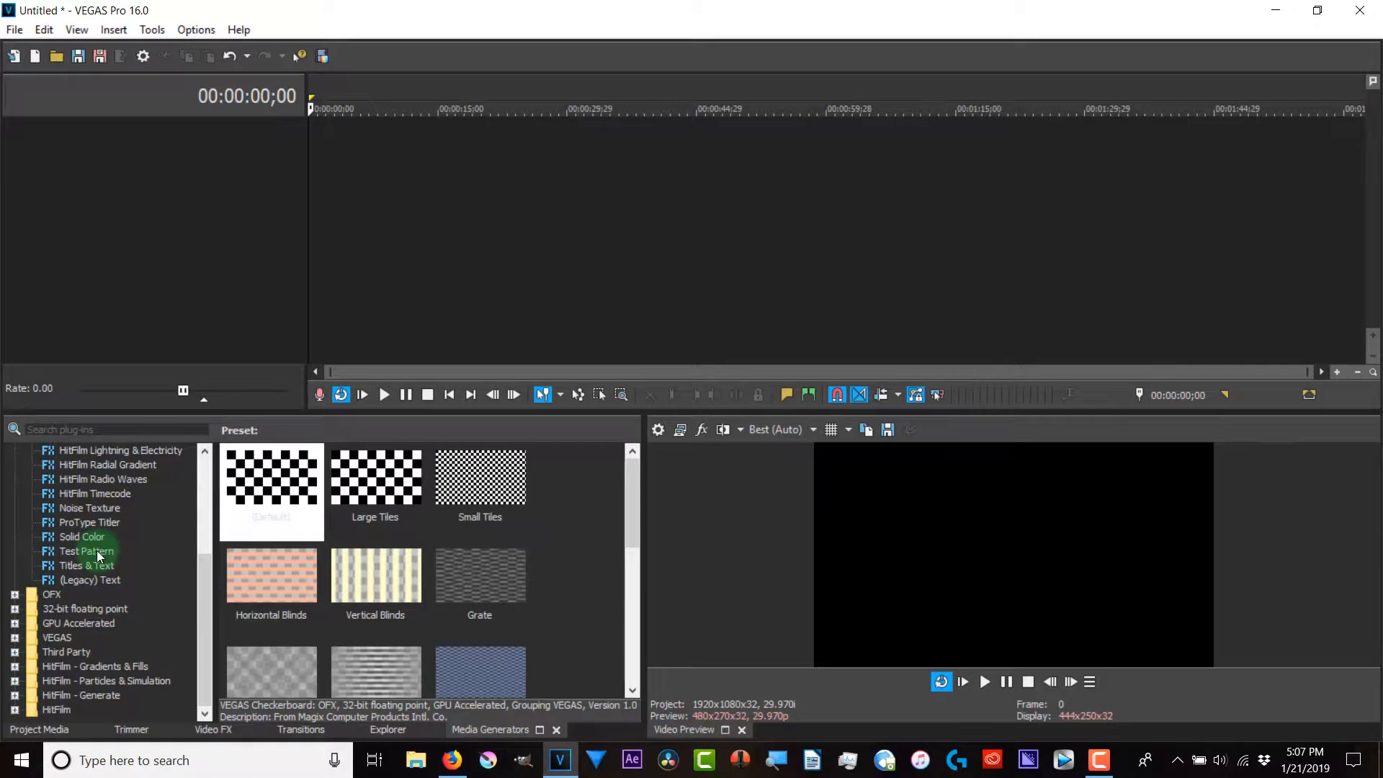
left_click(113, 510)
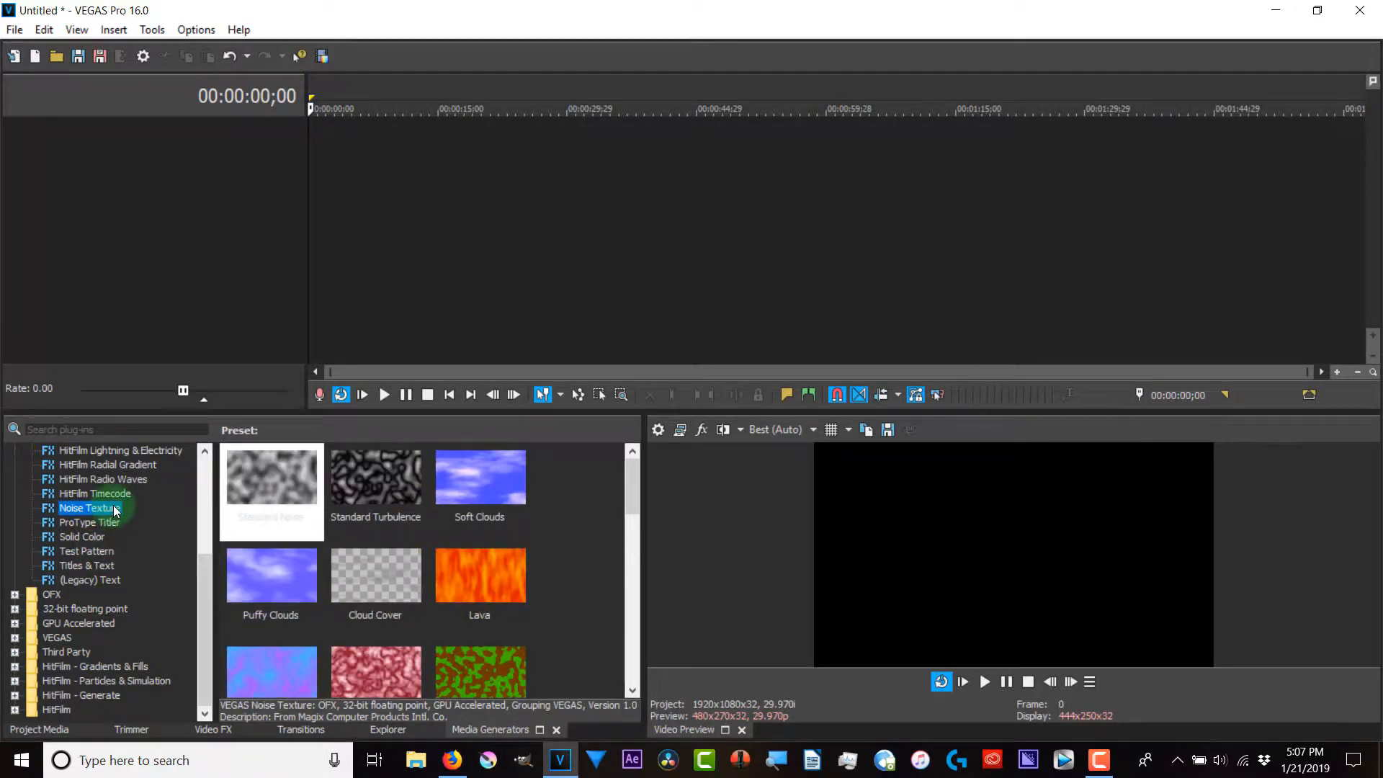
left_click_drag(386, 677, 272, 258)
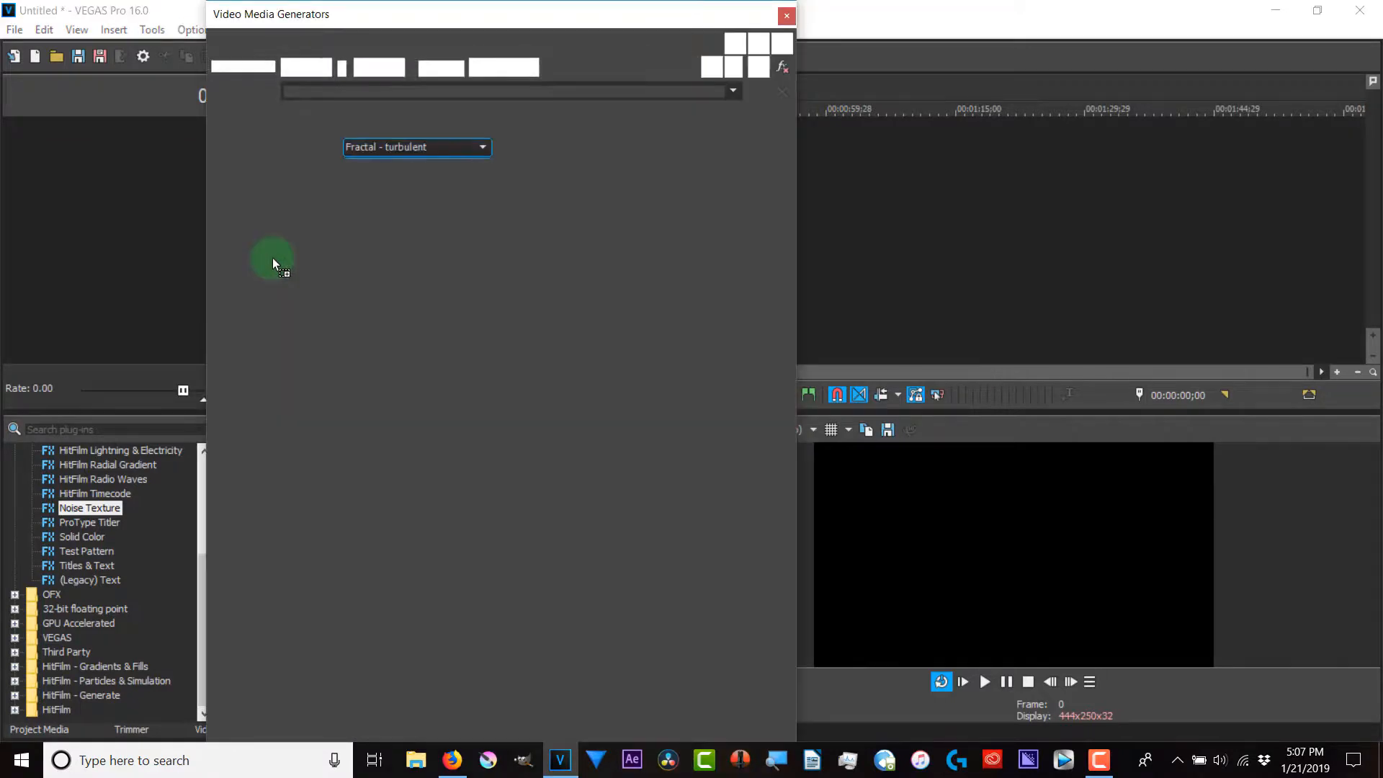
left_click(788, 17)
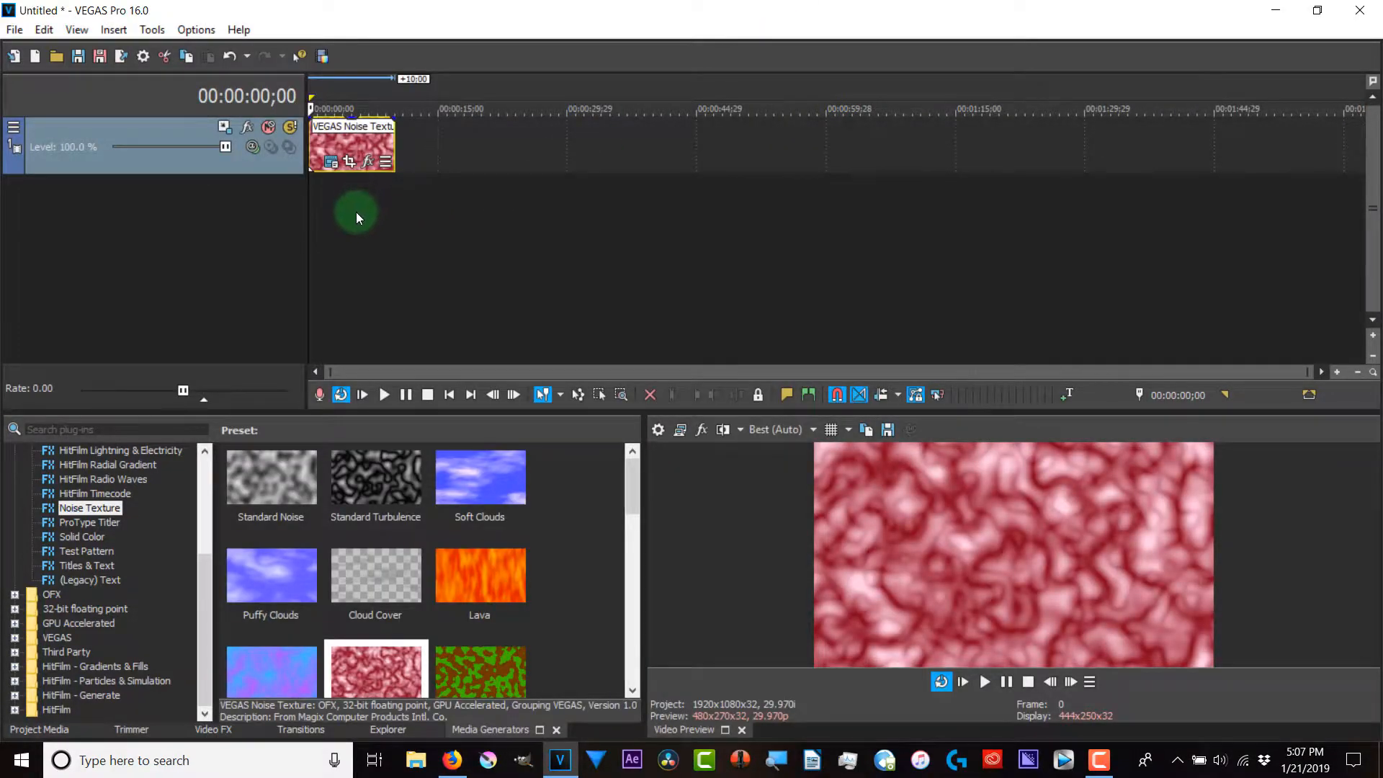
Step: Reopen the generator settings of the noise texture clip and set the number of layers to 3.449
scroll(354, 214, "up", 2)
scroll(374, 206, "up", 2)
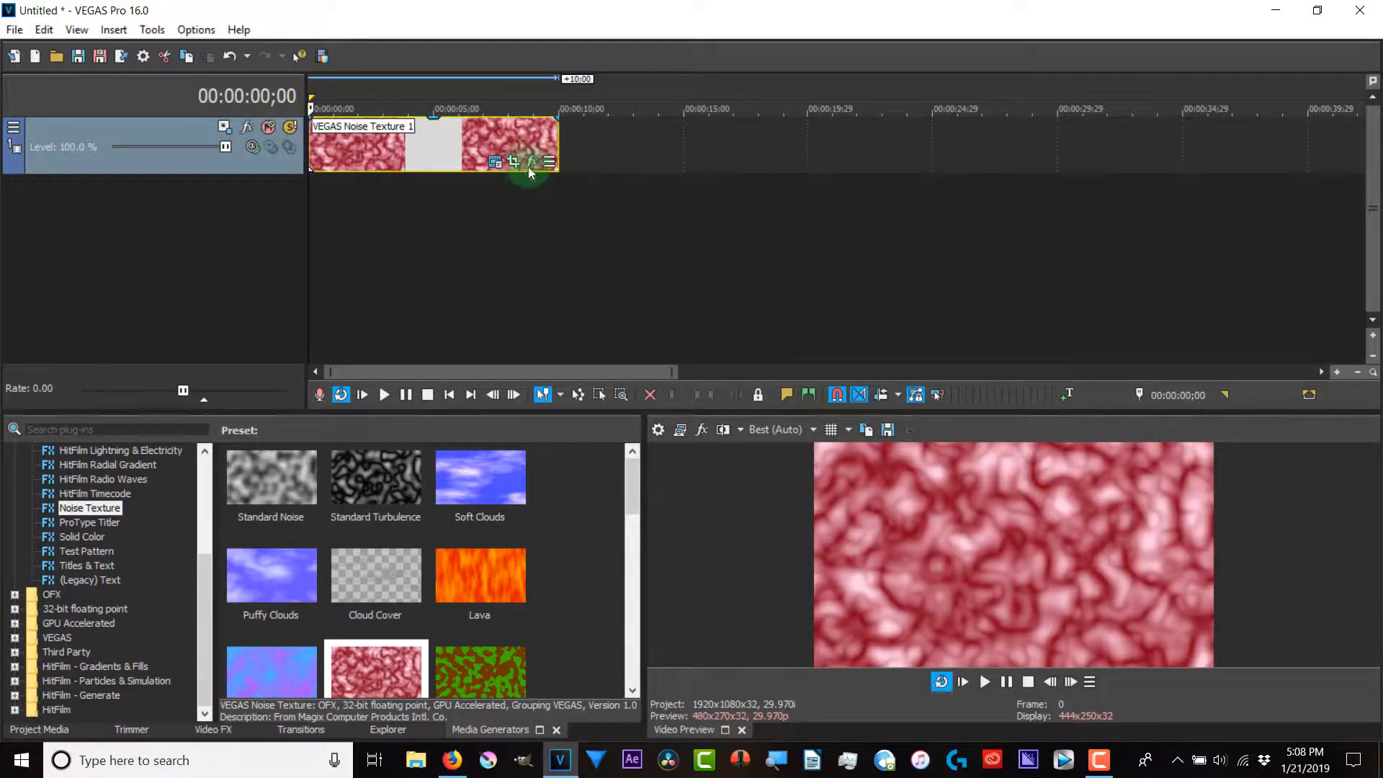
left_click(495, 162)
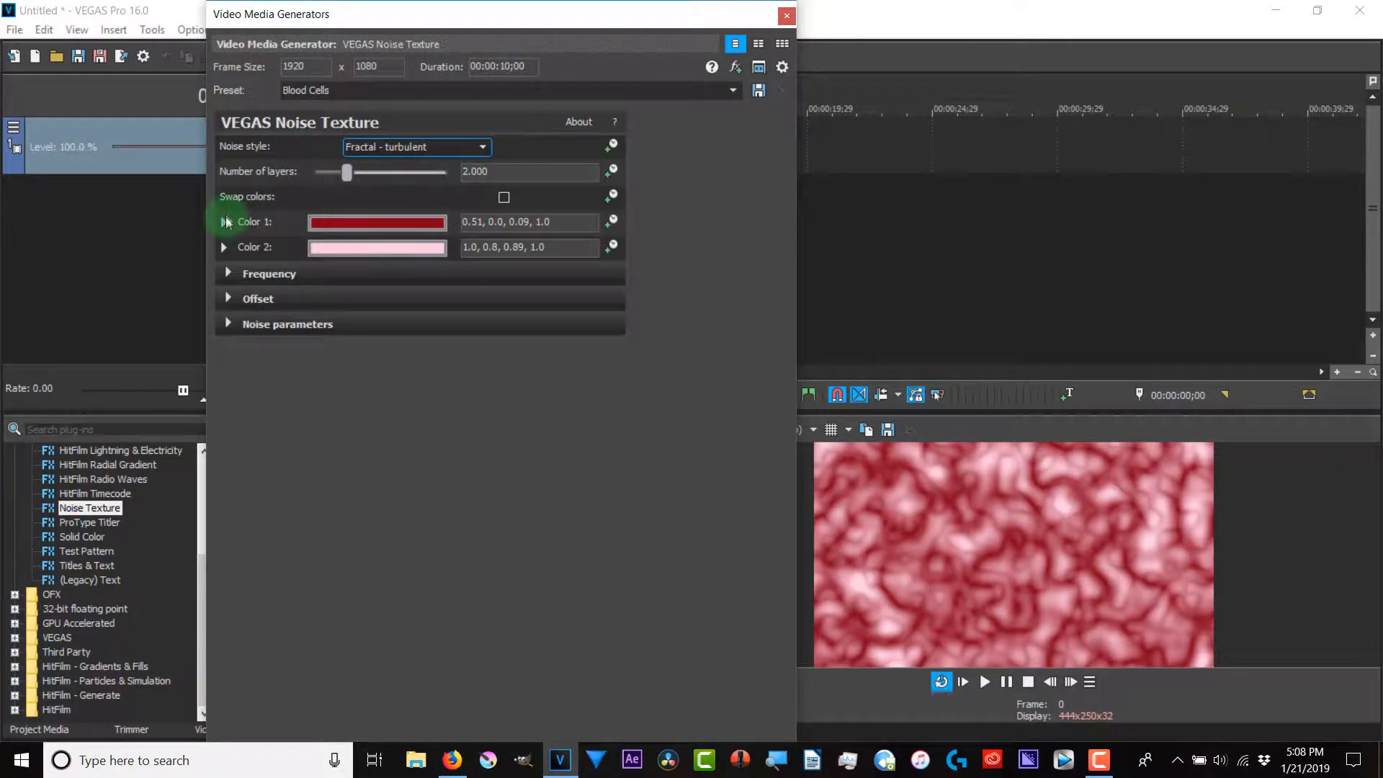
left_click_drag(482, 14, 824, 51)
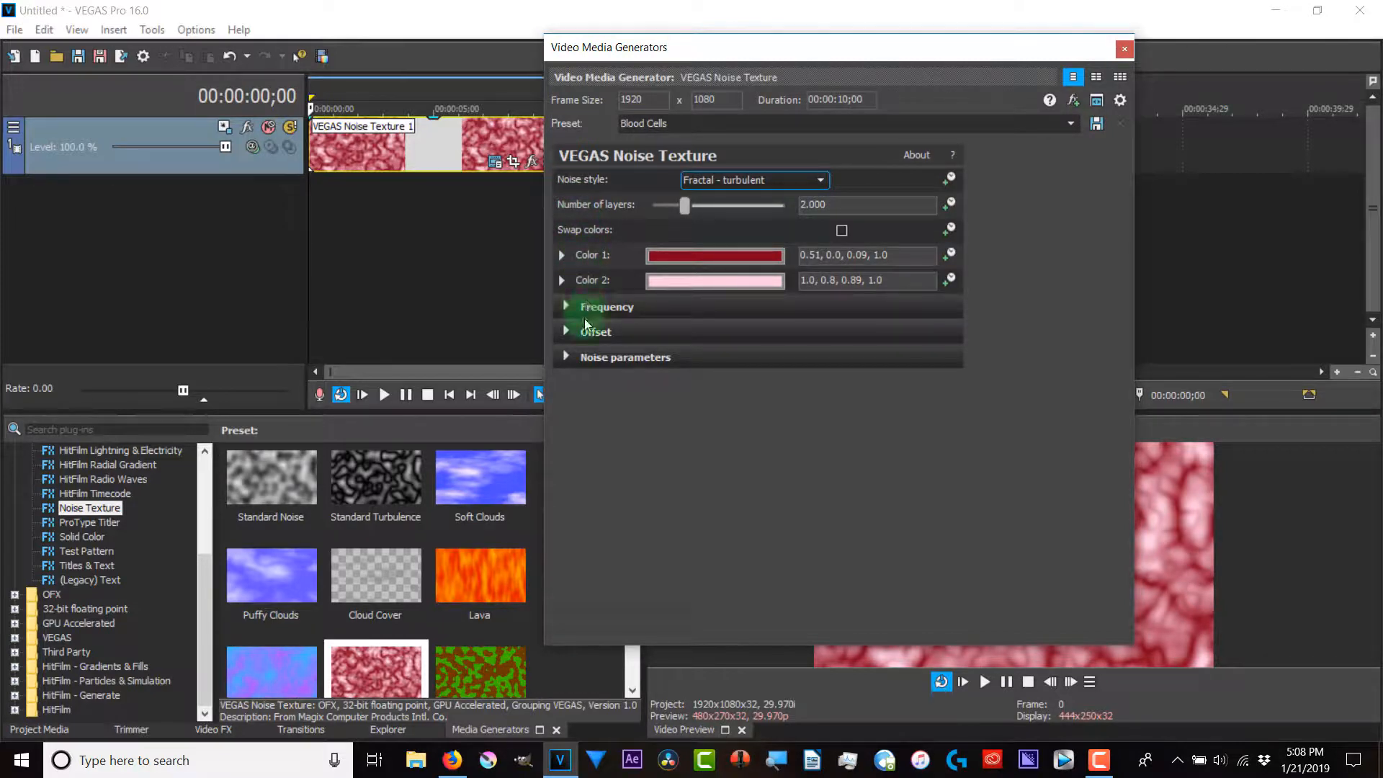
left_click(562, 256)
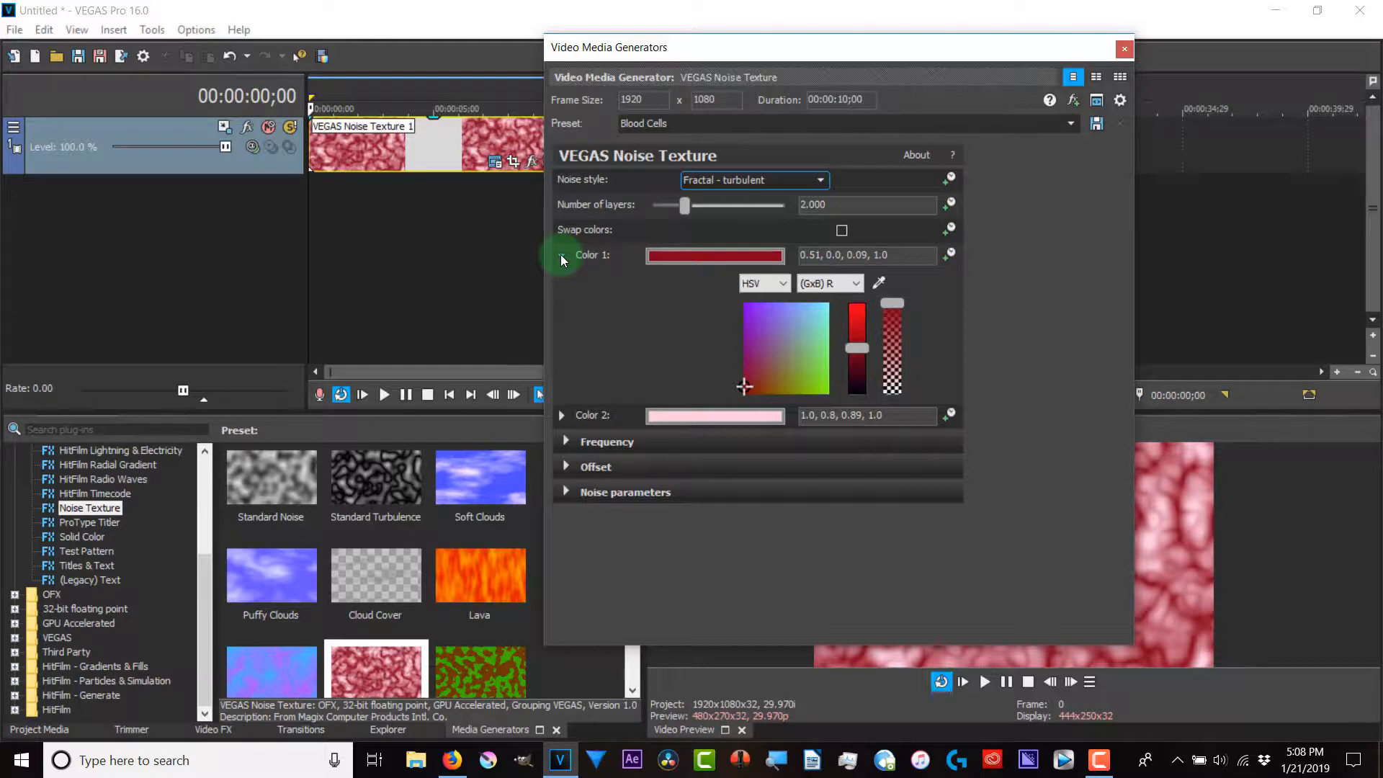
left_click(561, 255)
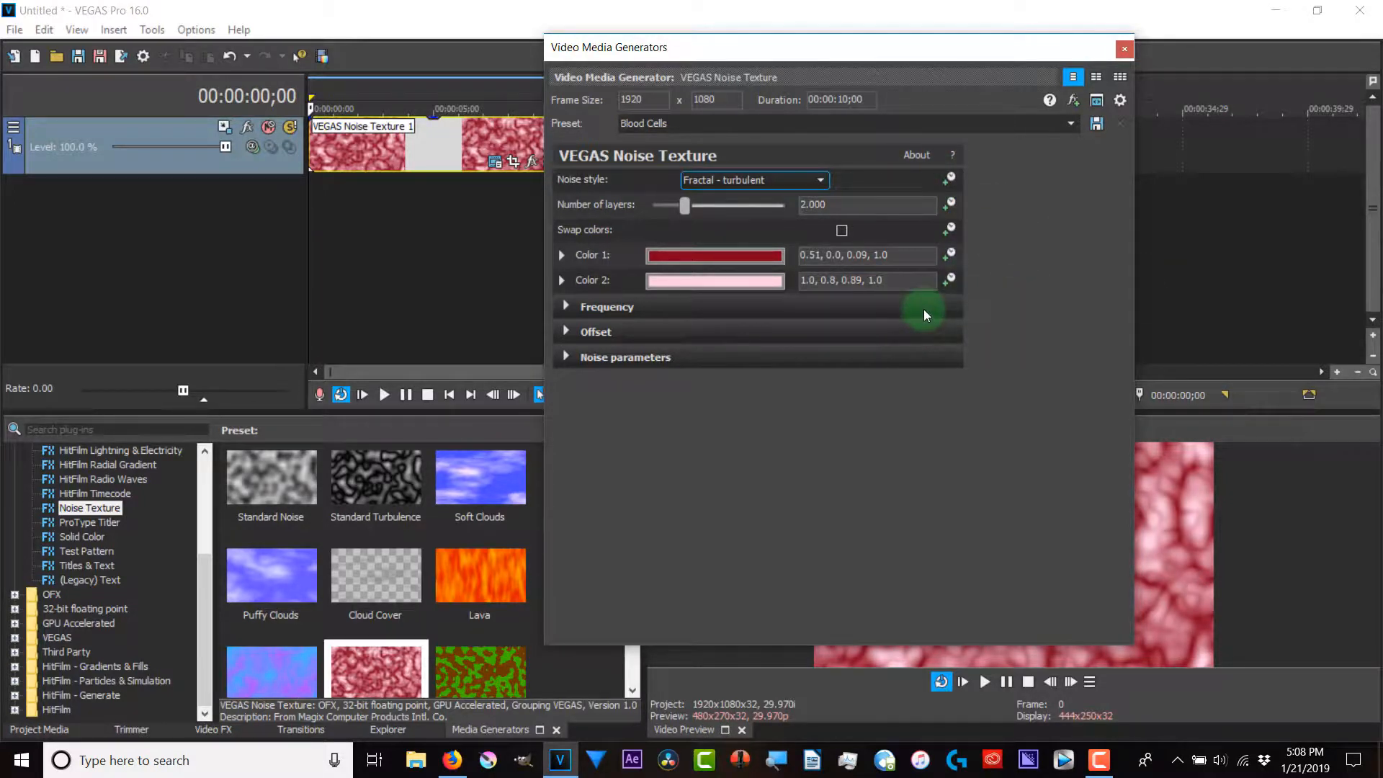
left_click_drag(864, 56, 966, 61)
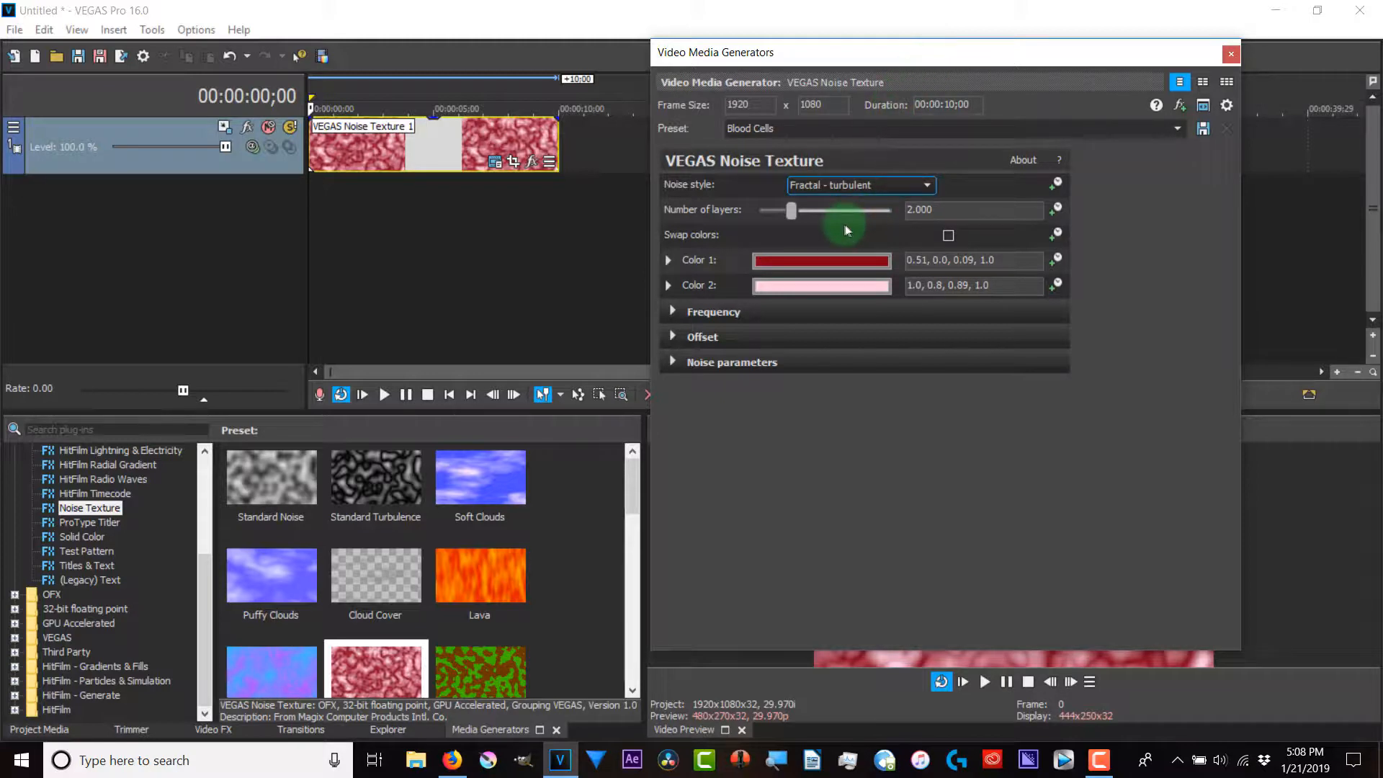
left_click_drag(790, 210, 840, 209)
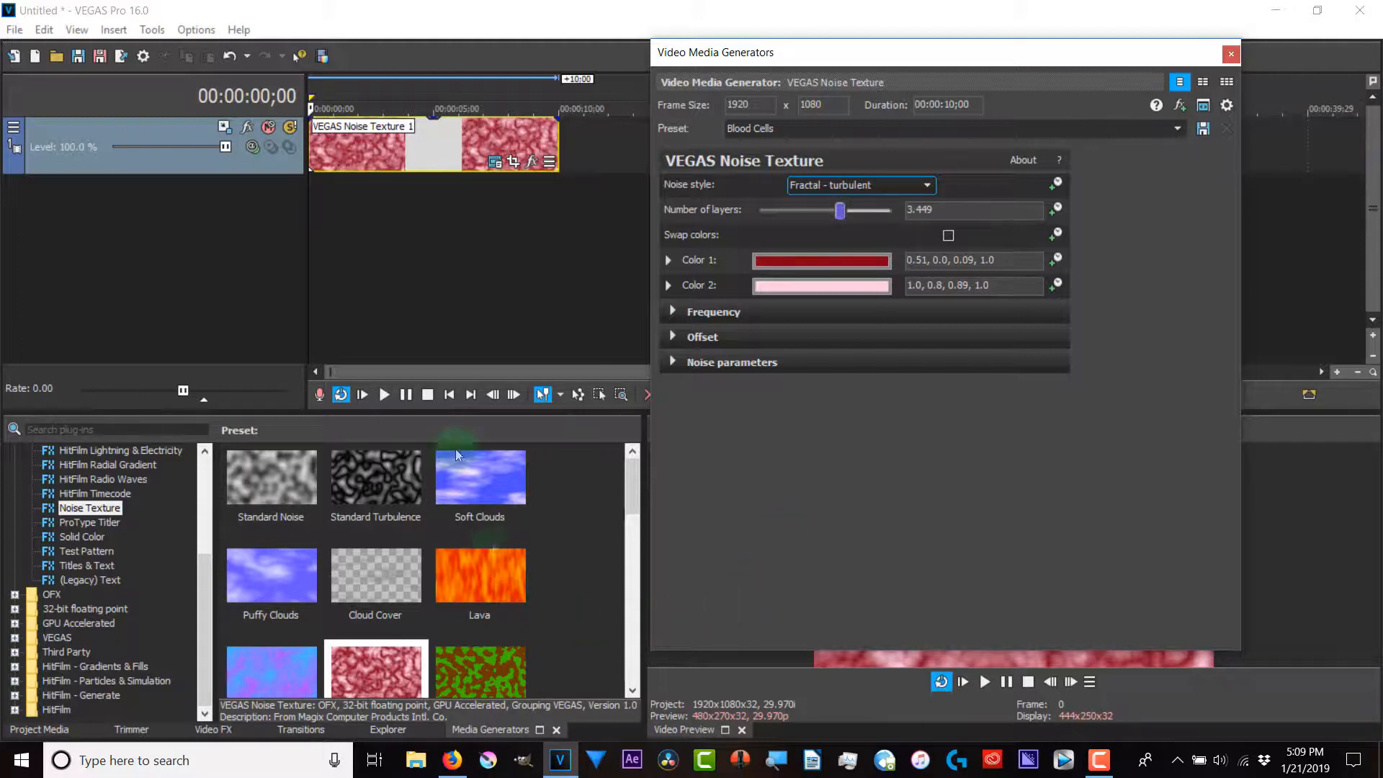
Step: Enable animation for the number of layers, trying it on Color 1 as well and switching that one off again
left_click(1058, 209)
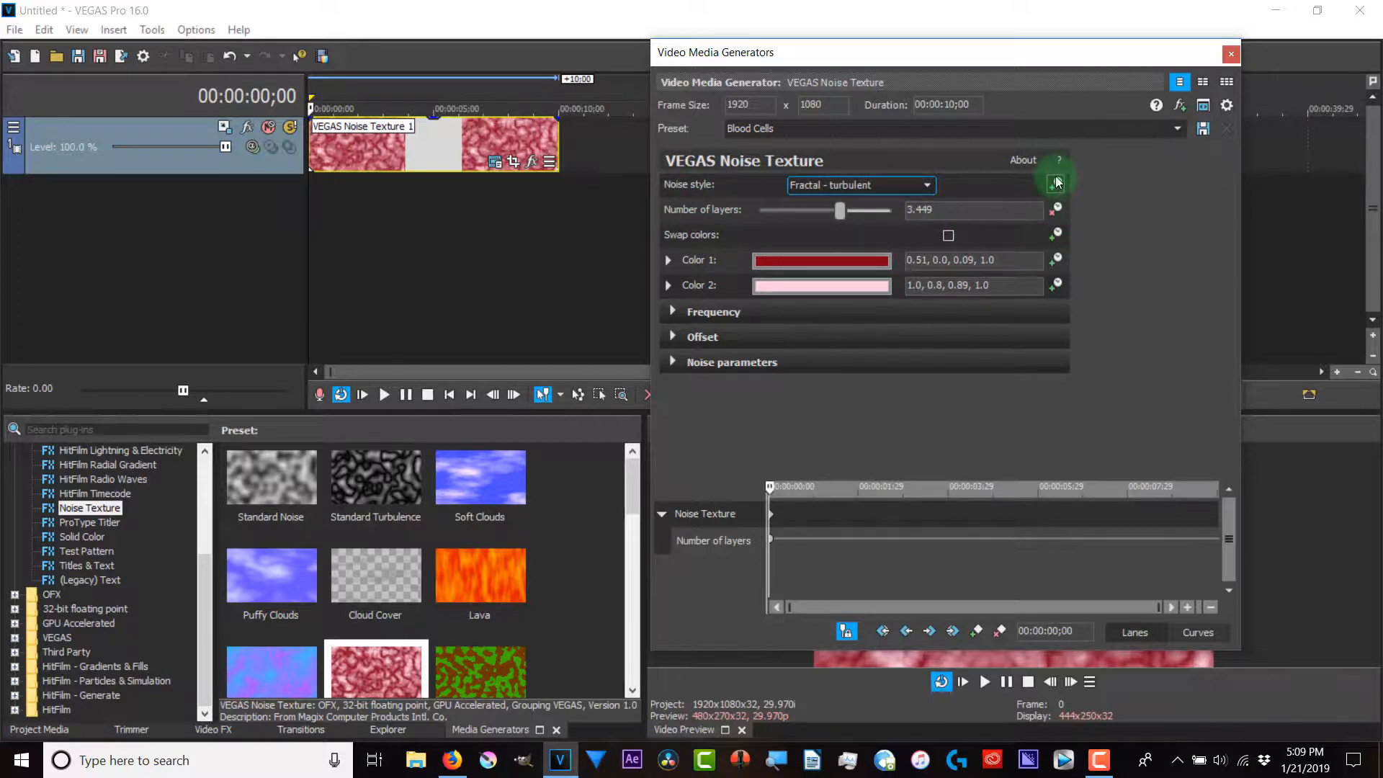
left_click(1057, 259)
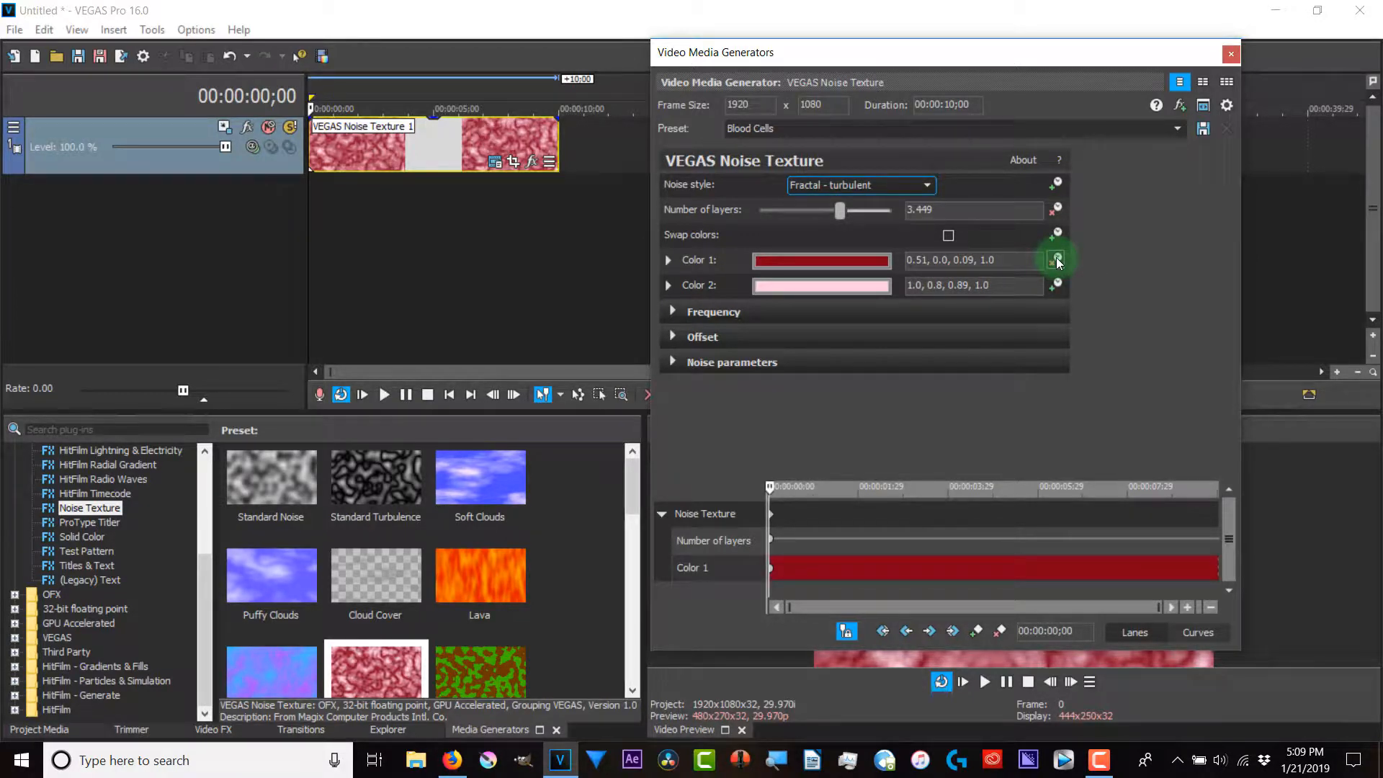
left_click(1058, 259)
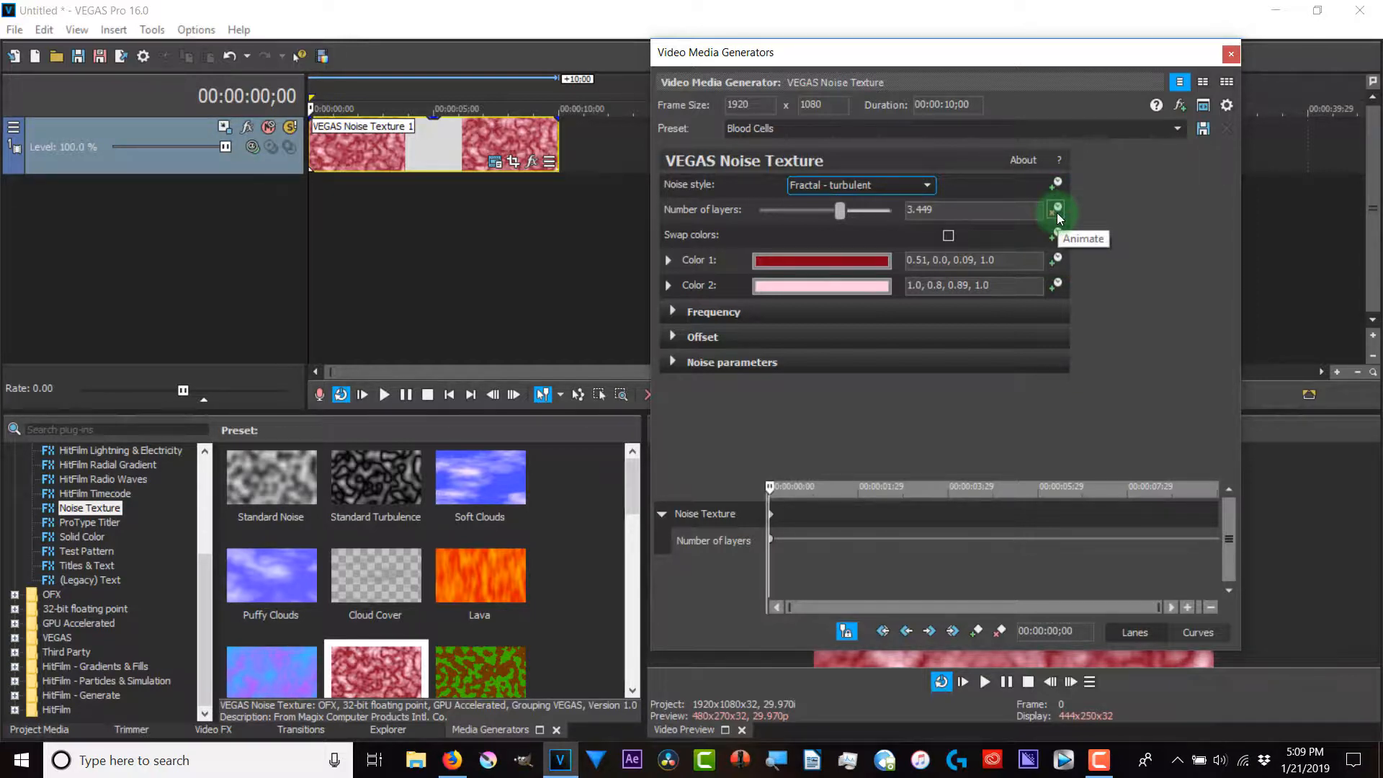
left_click_drag(925, 58, 856, 20)
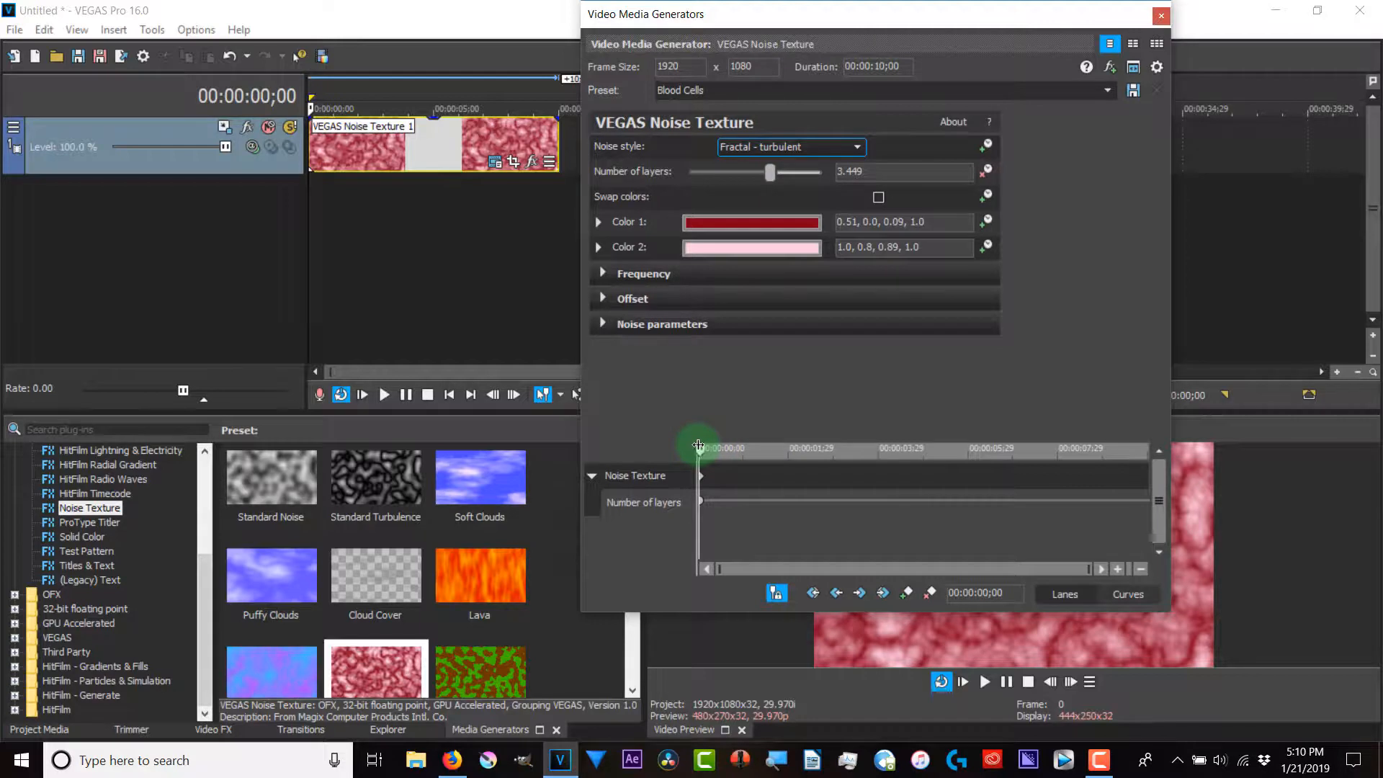
Step: Scrub the generator's keyframe timeline and return the playhead to the start
left_click_drag(702, 452, 762, 451)
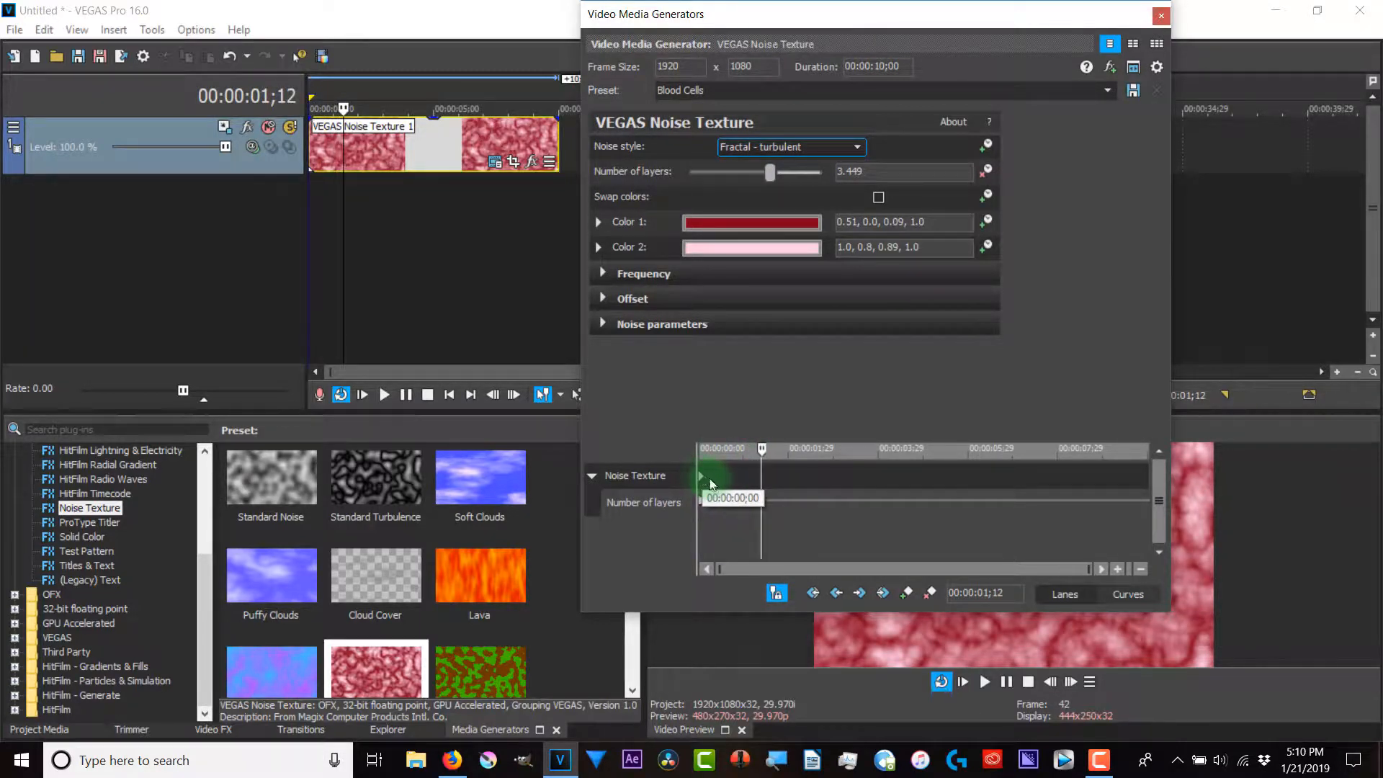
scroll(712, 479, "up", 3)
scroll(713, 479, "down", 4)
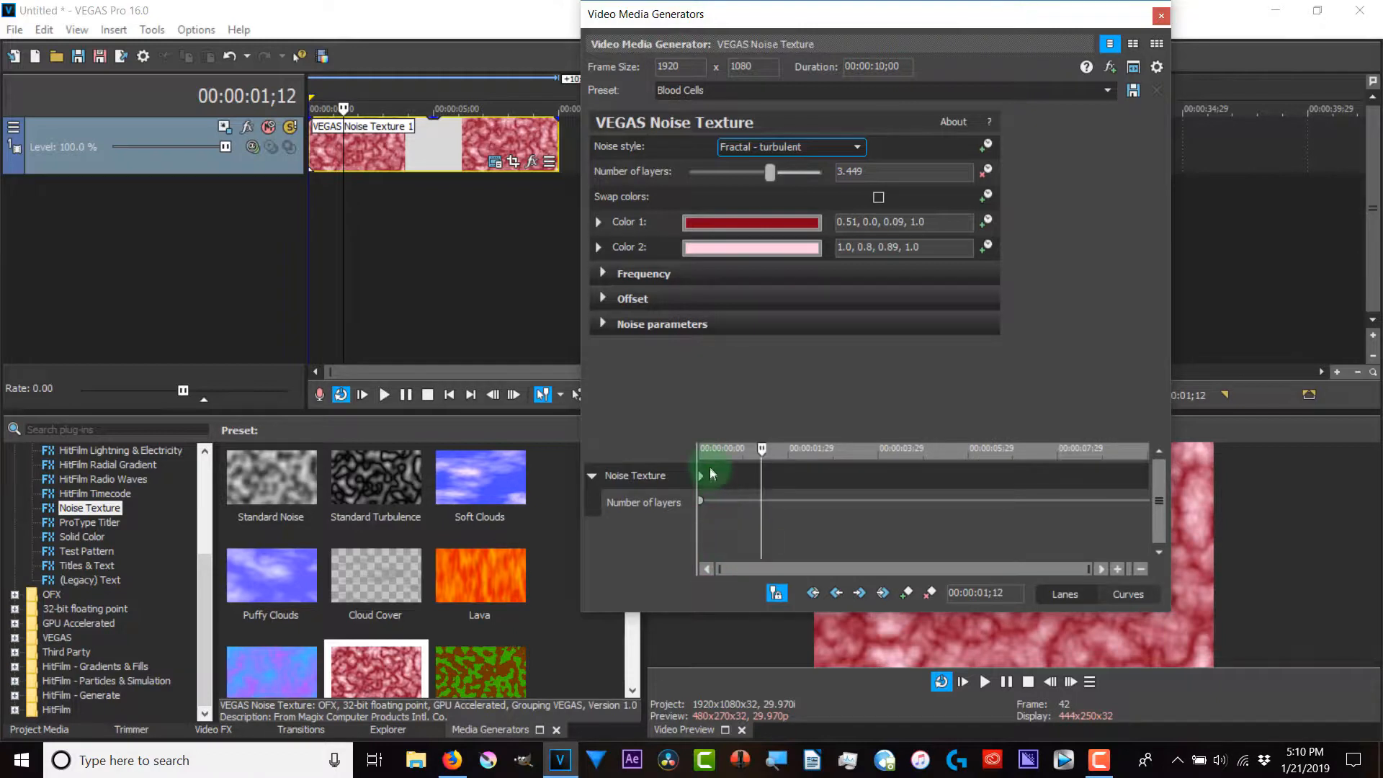
left_click(710, 468)
scroll(706, 461, "up", 5)
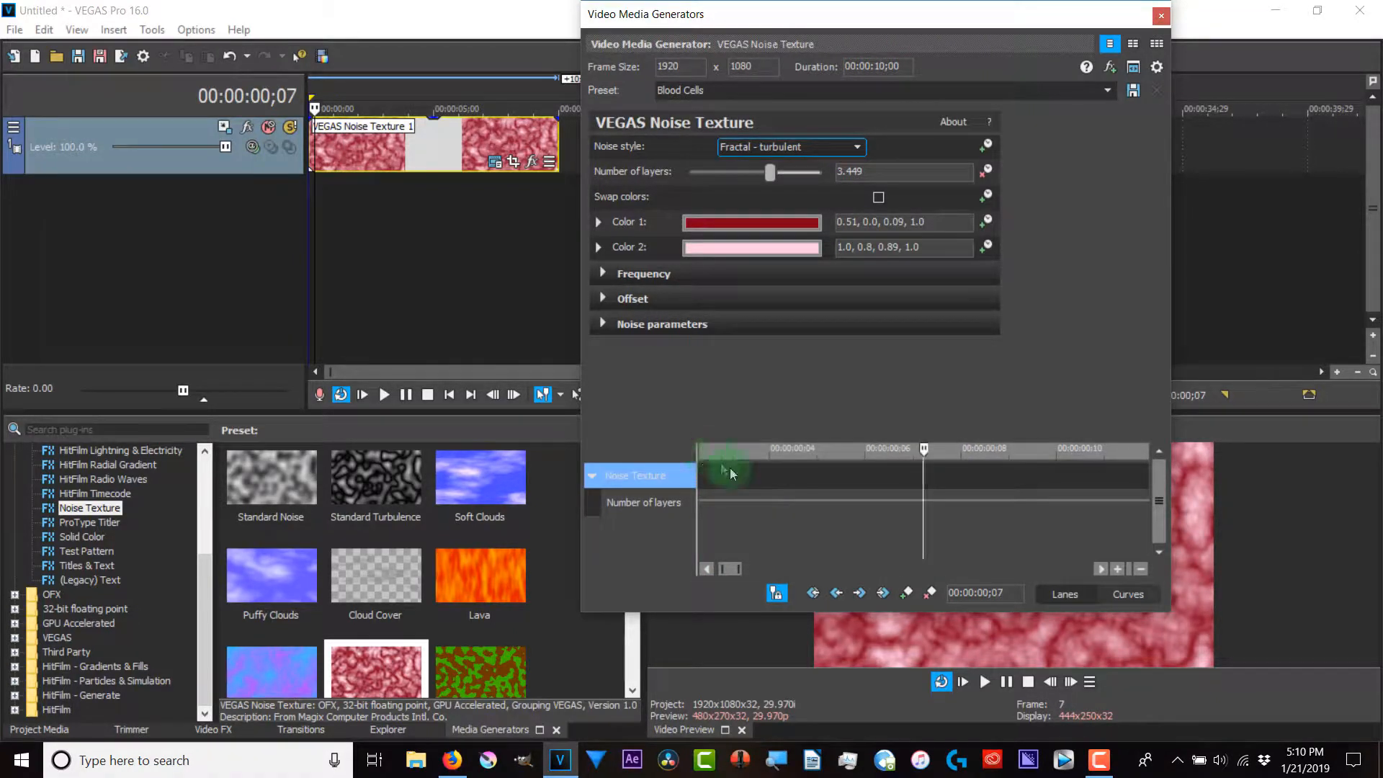
left_click_drag(924, 447, 461, 451)
scroll(723, 475, "down", 3)
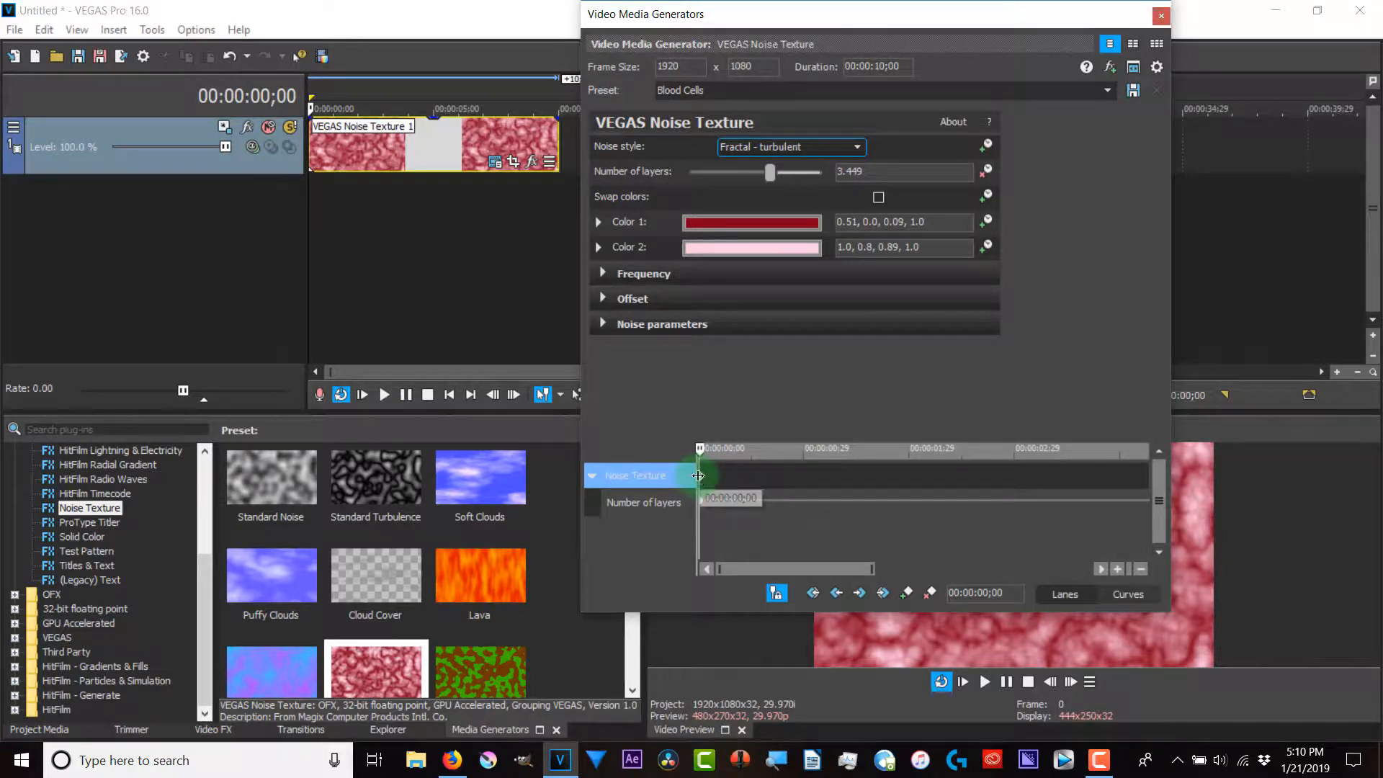
Step: Try moving the first keyframe to other times along the animation timeline, and return it to the start
left_click_drag(700, 473, 795, 482)
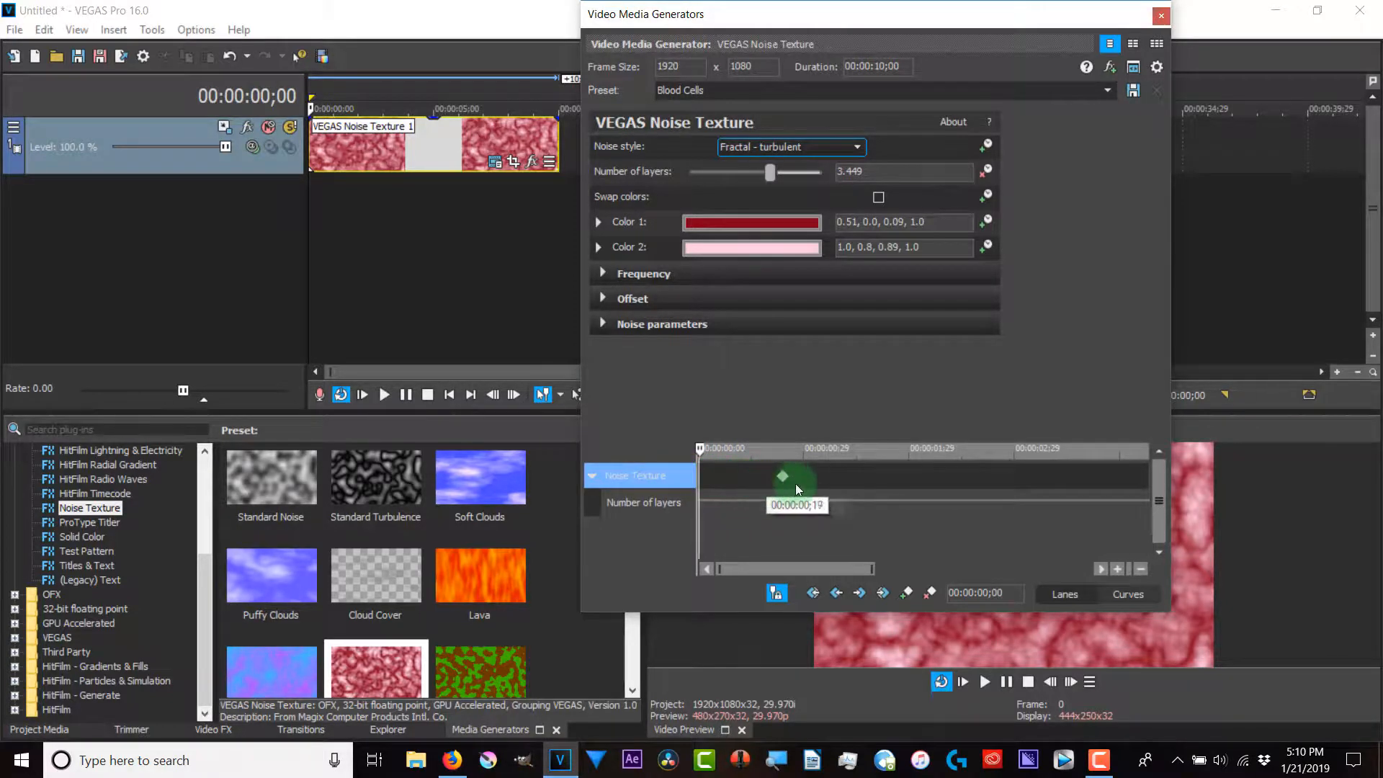
left_click_drag(945, 487, 1190, 481)
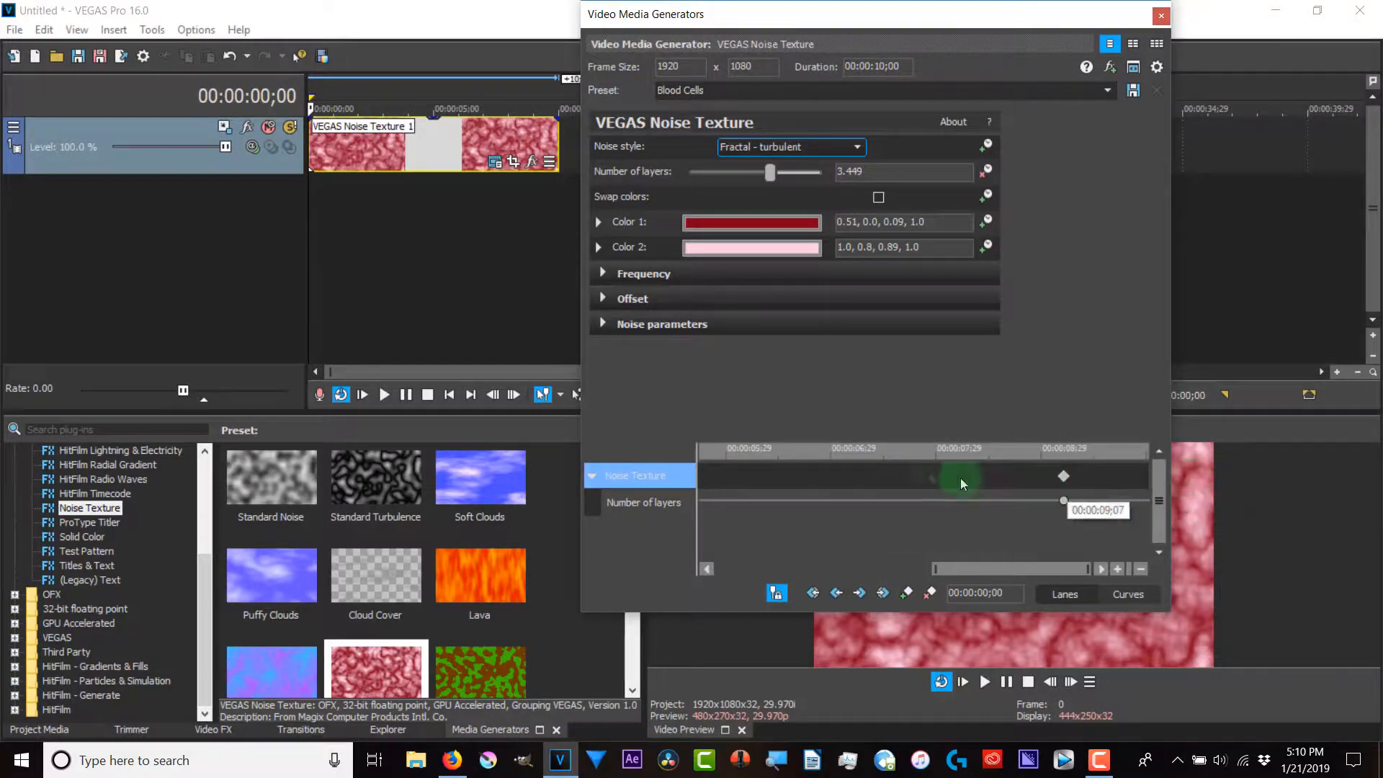
left_click_drag(1099, 478, 825, 479)
left_click(475, 289)
left_click(508, 263)
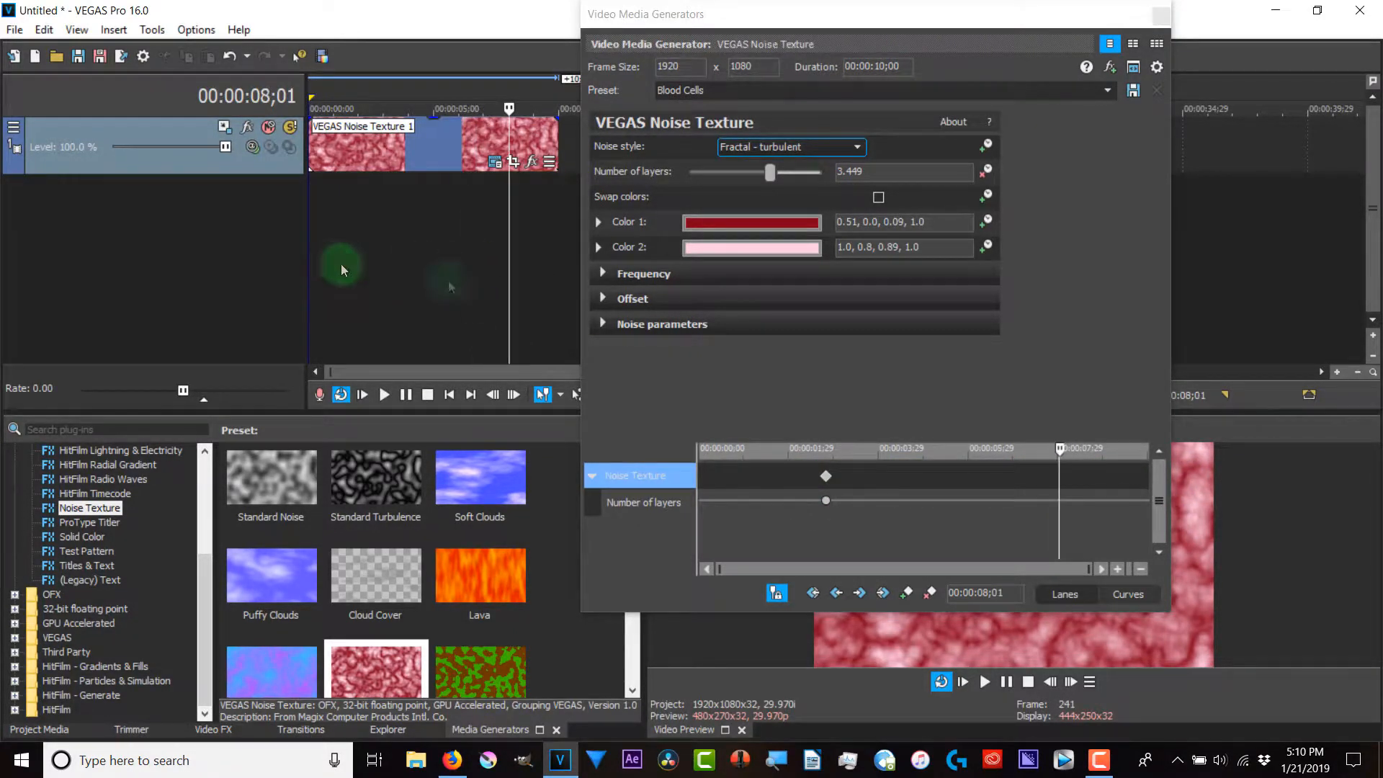
left_click_drag(822, 476, 538, 491)
left_click(1100, 479)
left_click_drag(1112, 476, 592, 498)
left_click(745, 478)
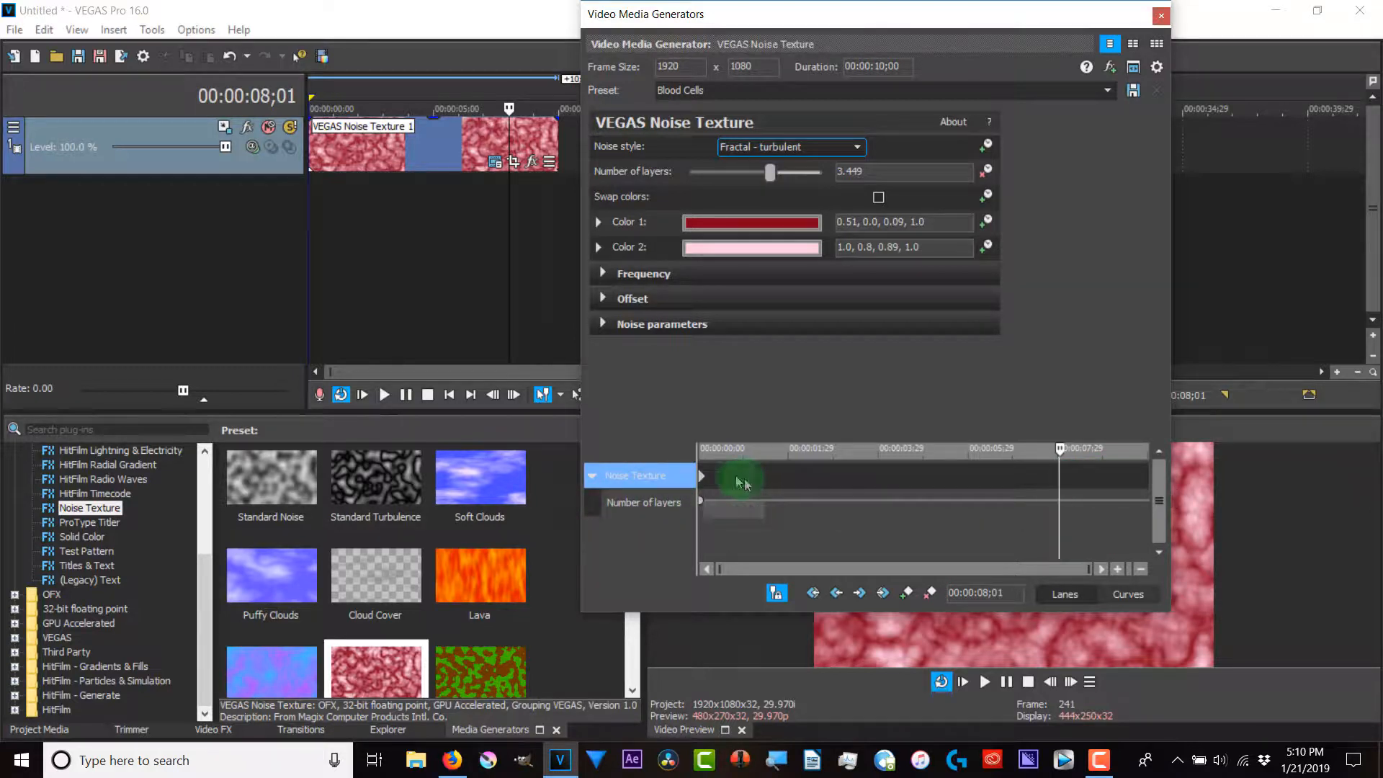
Step: Keyframe the number of layers to 1.000 on the clip's last frame at 00:00:09;29
left_click(1062, 452)
left_click_drag(1066, 452, 1221, 455)
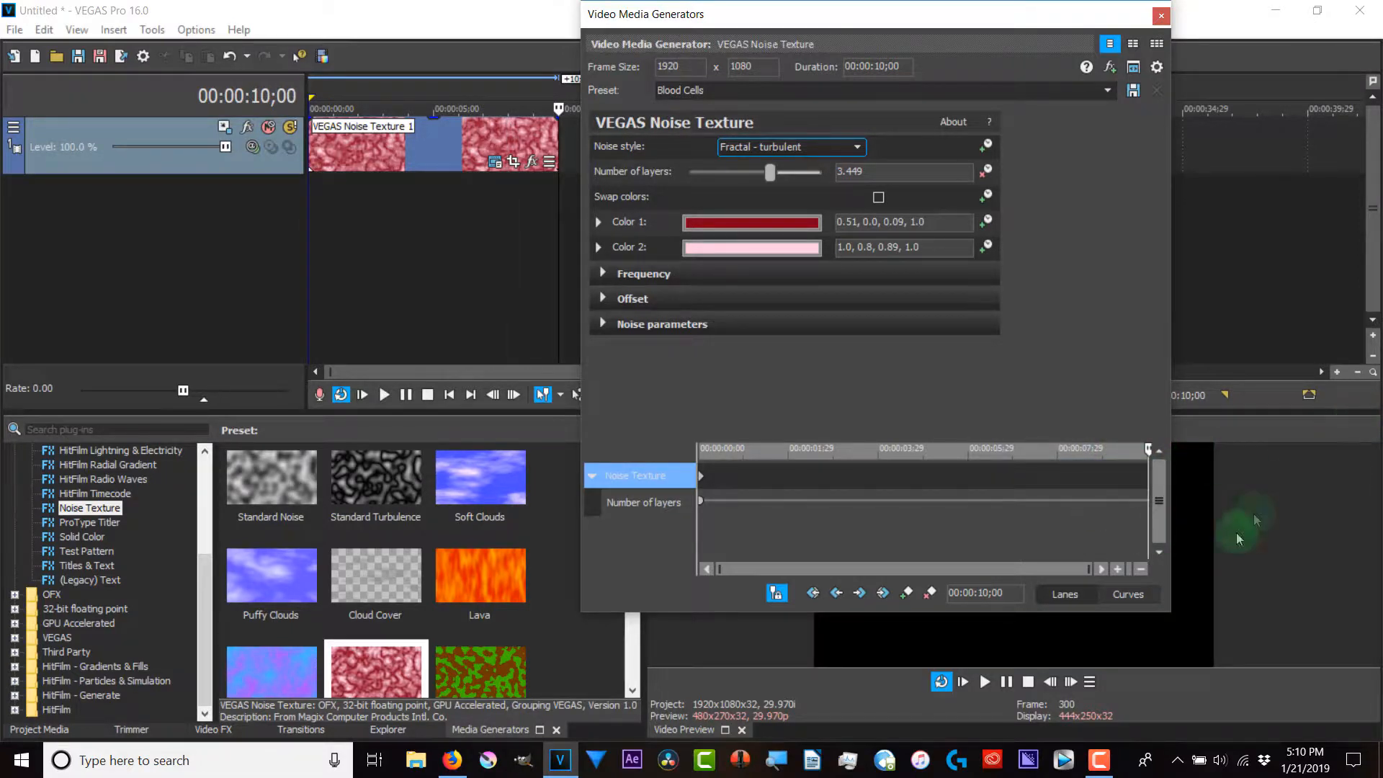
left_click(1050, 682)
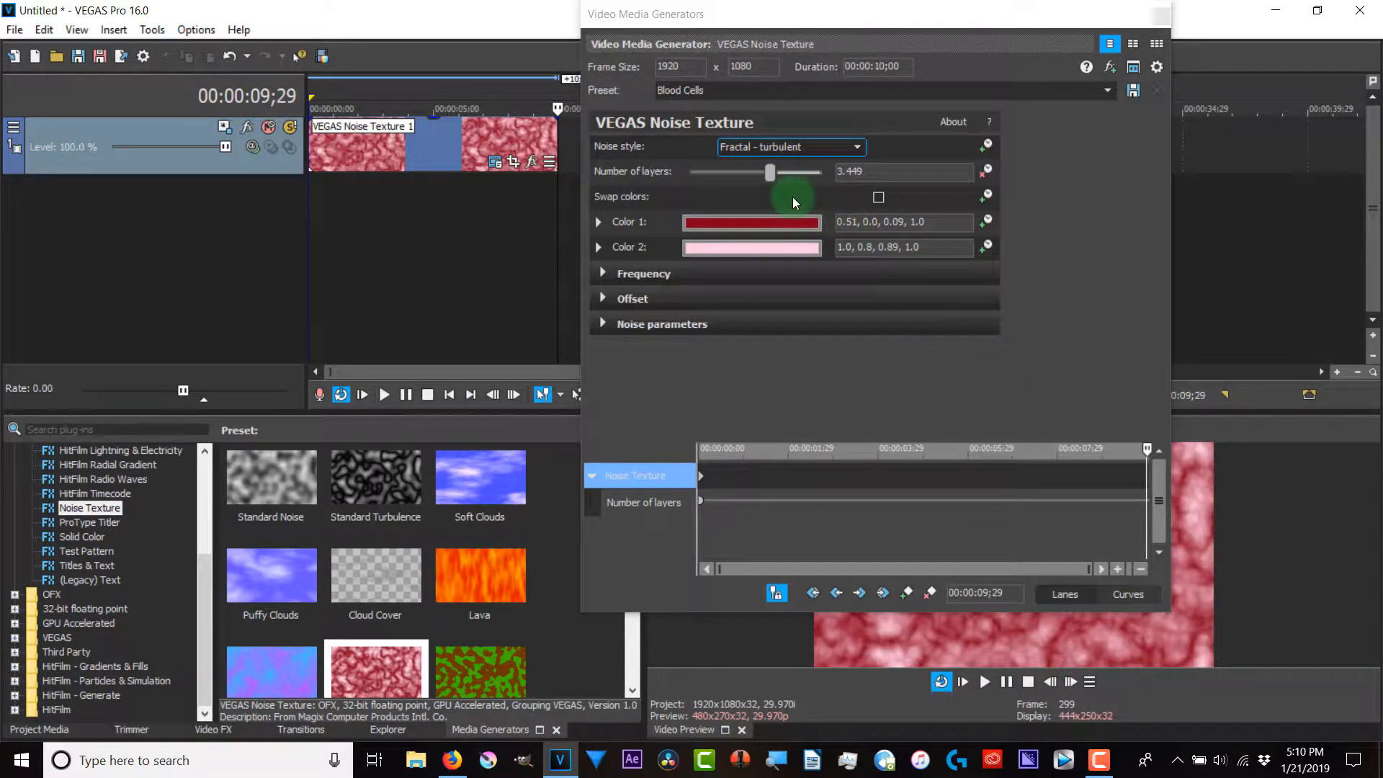
left_click_drag(766, 174, 547, 197)
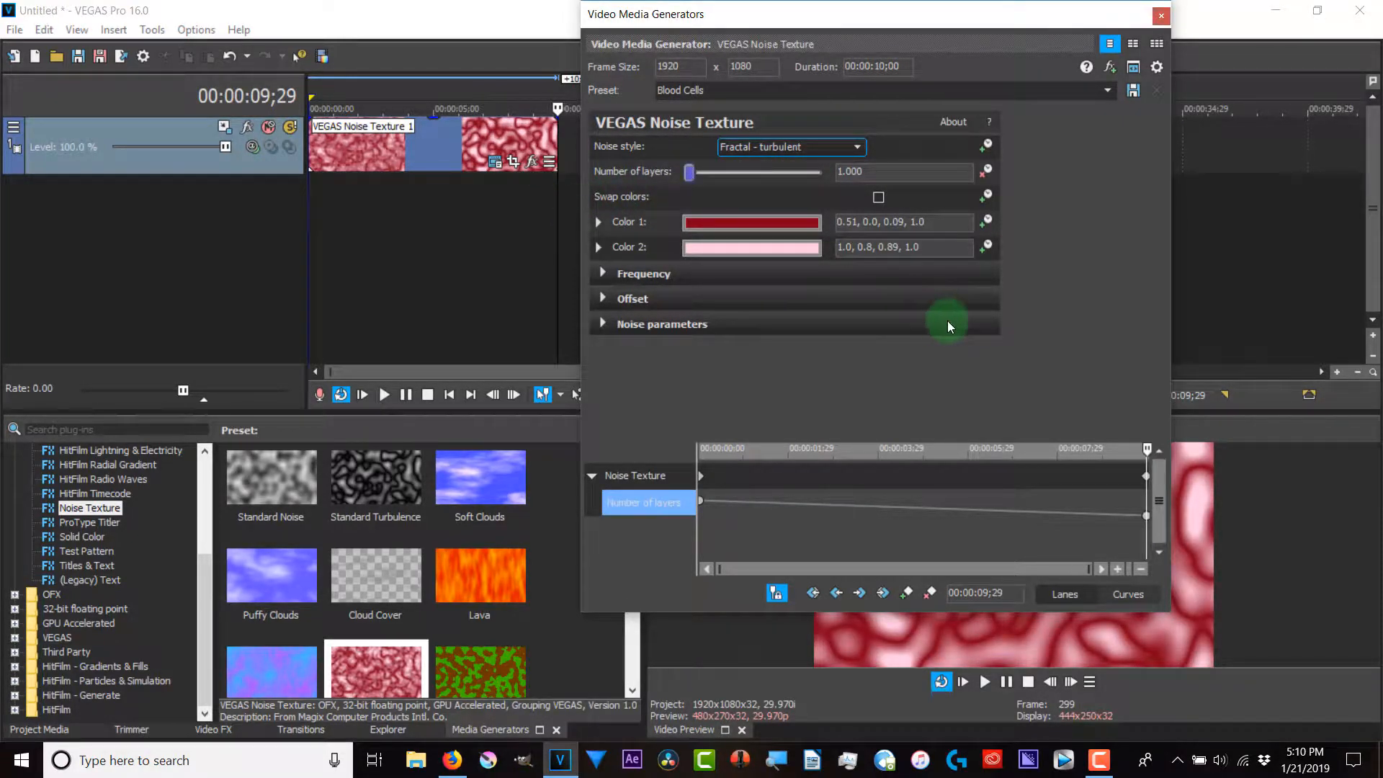
Step: Uncover the preview area and scrub from the first keyframe to the end to review the layer animation
left_click_drag(652, 14, 838, 15)
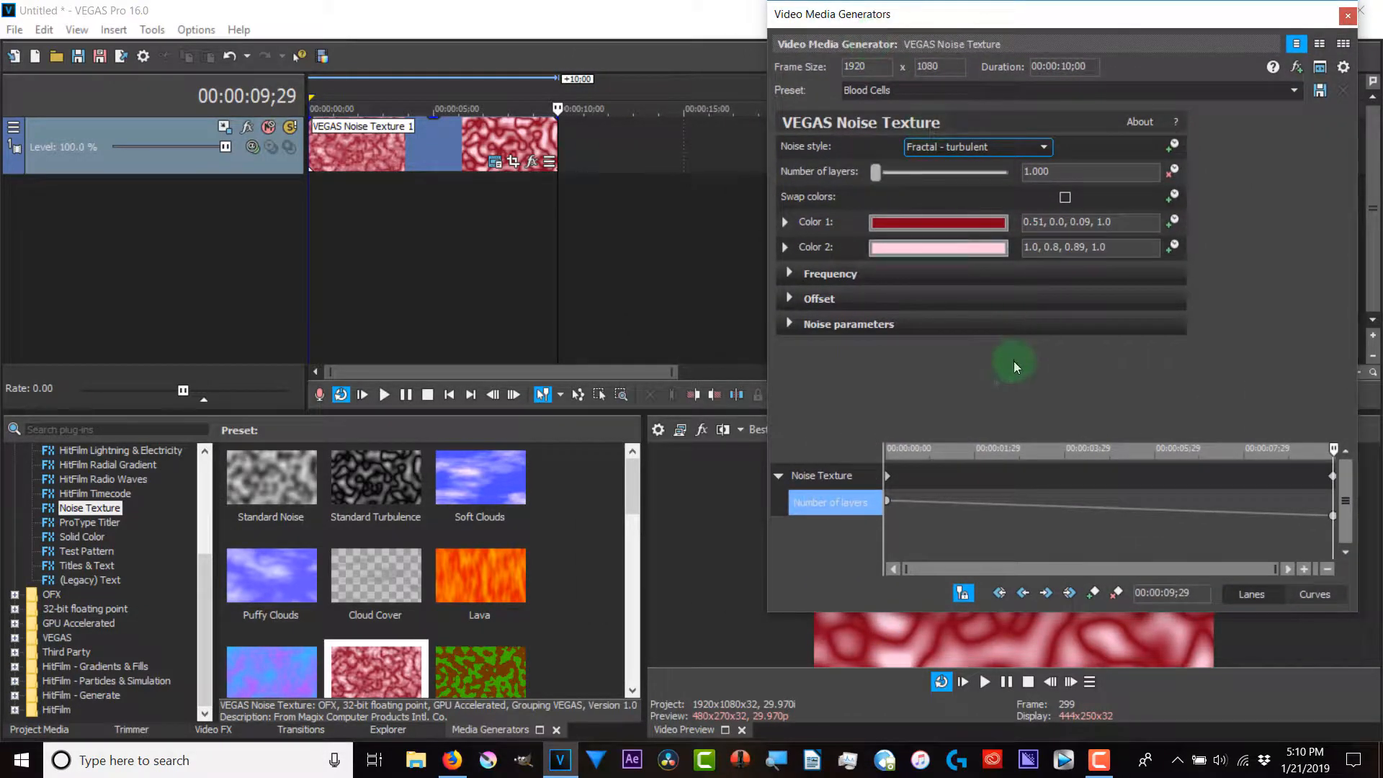
left_click(885, 474)
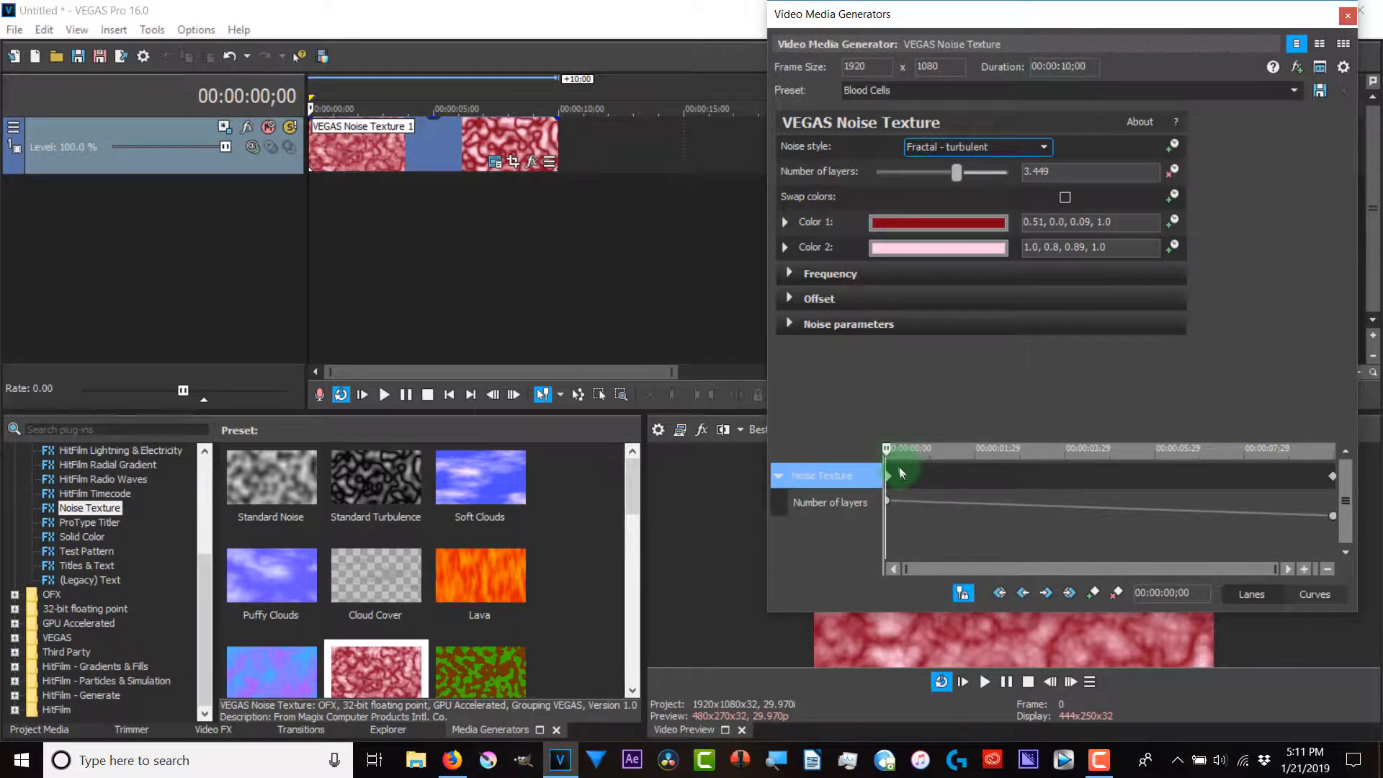
left_click_drag(888, 447, 1347, 503)
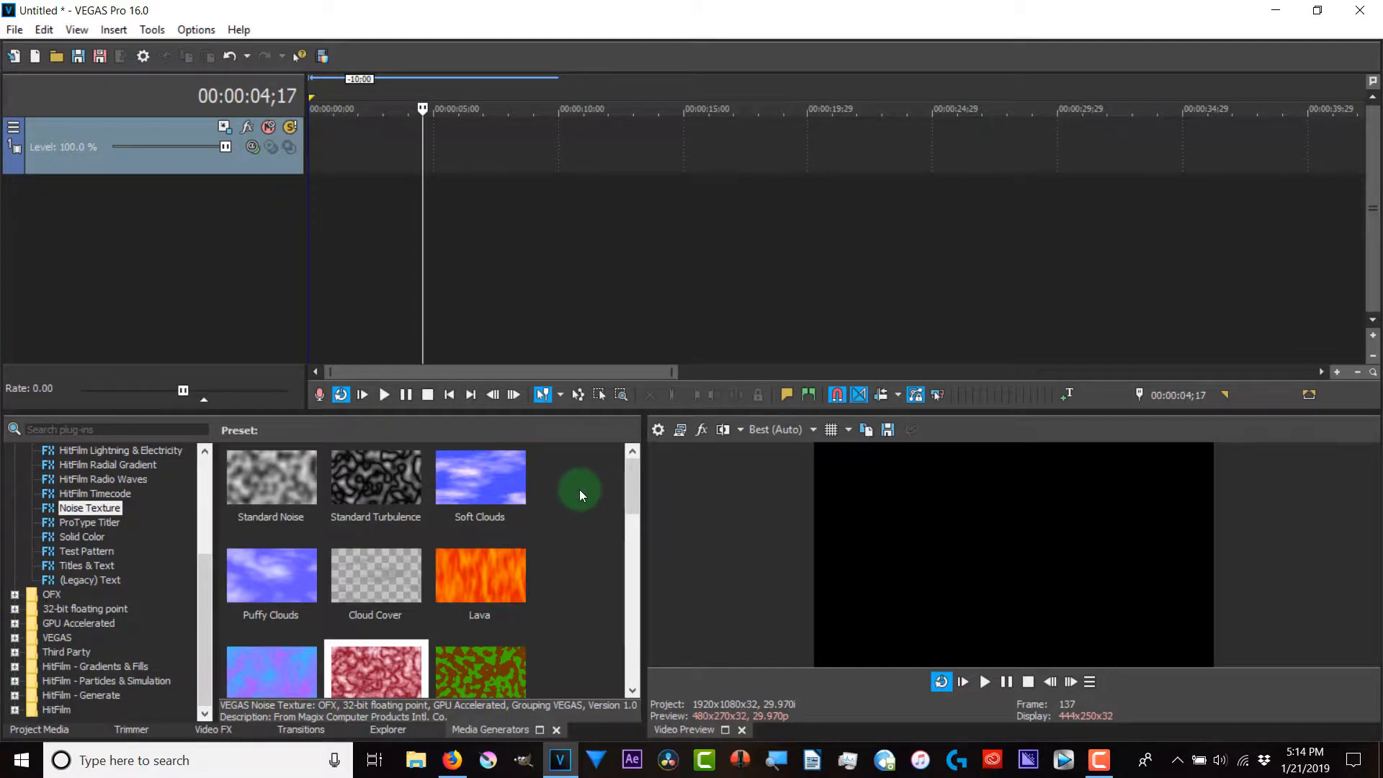
Step: Add a Noise Texture clip with the Soft Clouds preset near the start of the empty video track
left_click(488, 481)
left_click_drag(488, 482, 348, 138)
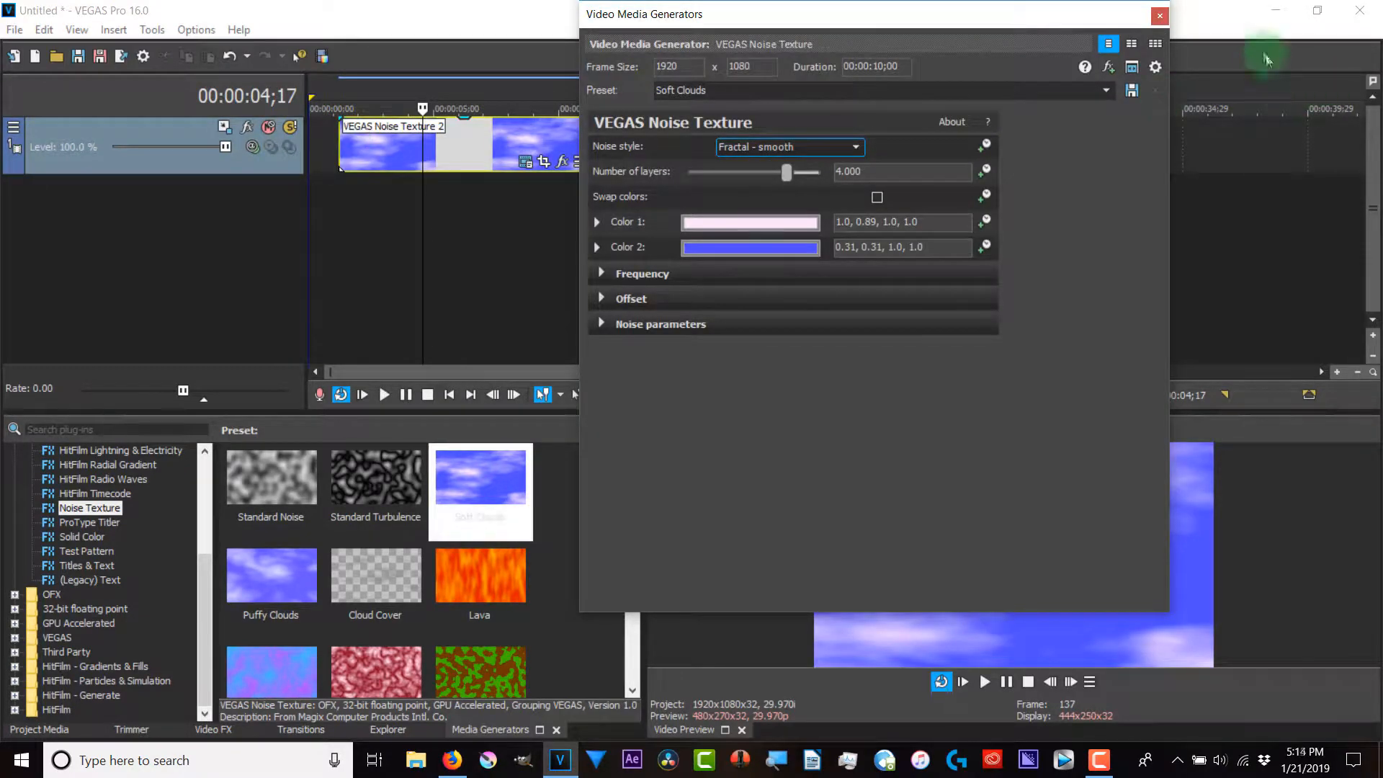
left_click_drag(1091, 23, 1157, 50)
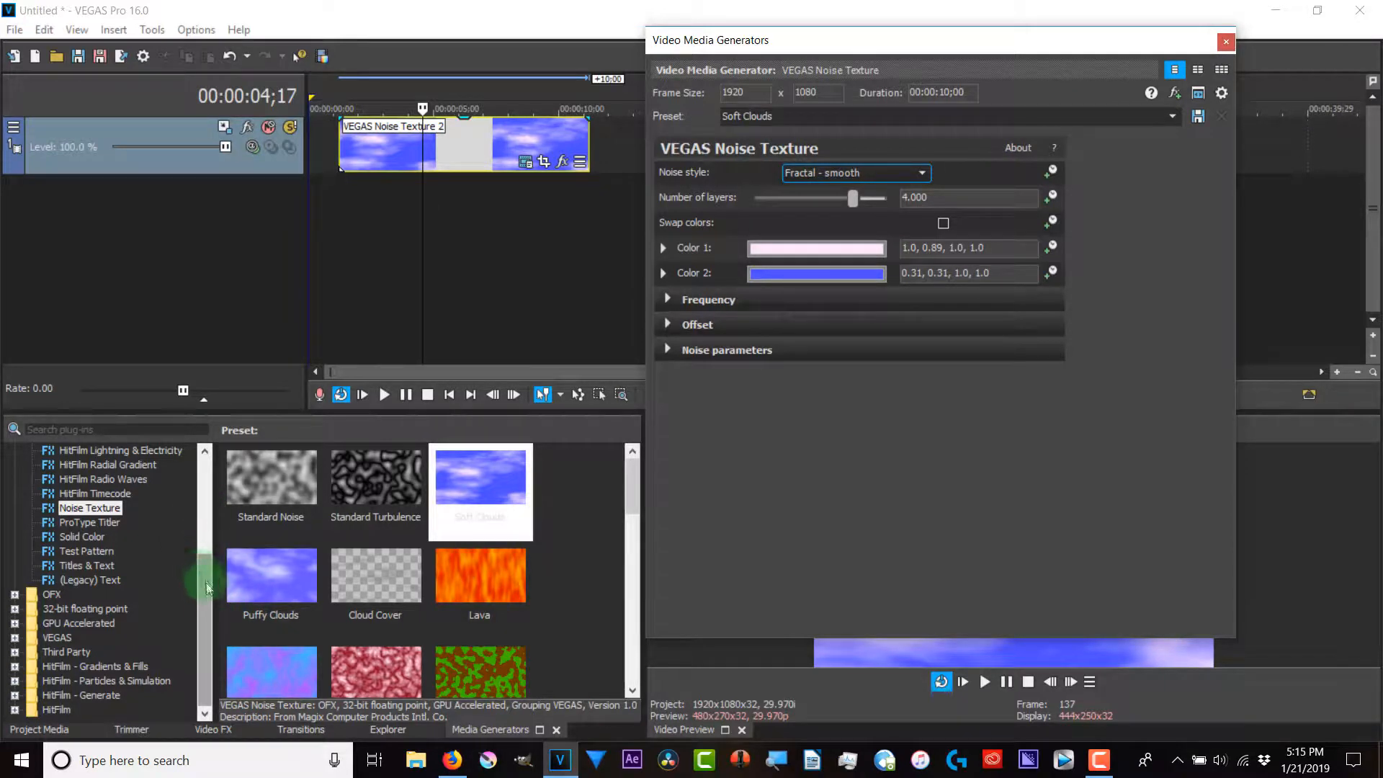
Step: Look through the generator list and the project media, and open the list of video effects
left_click_drag(205, 590, 214, 525)
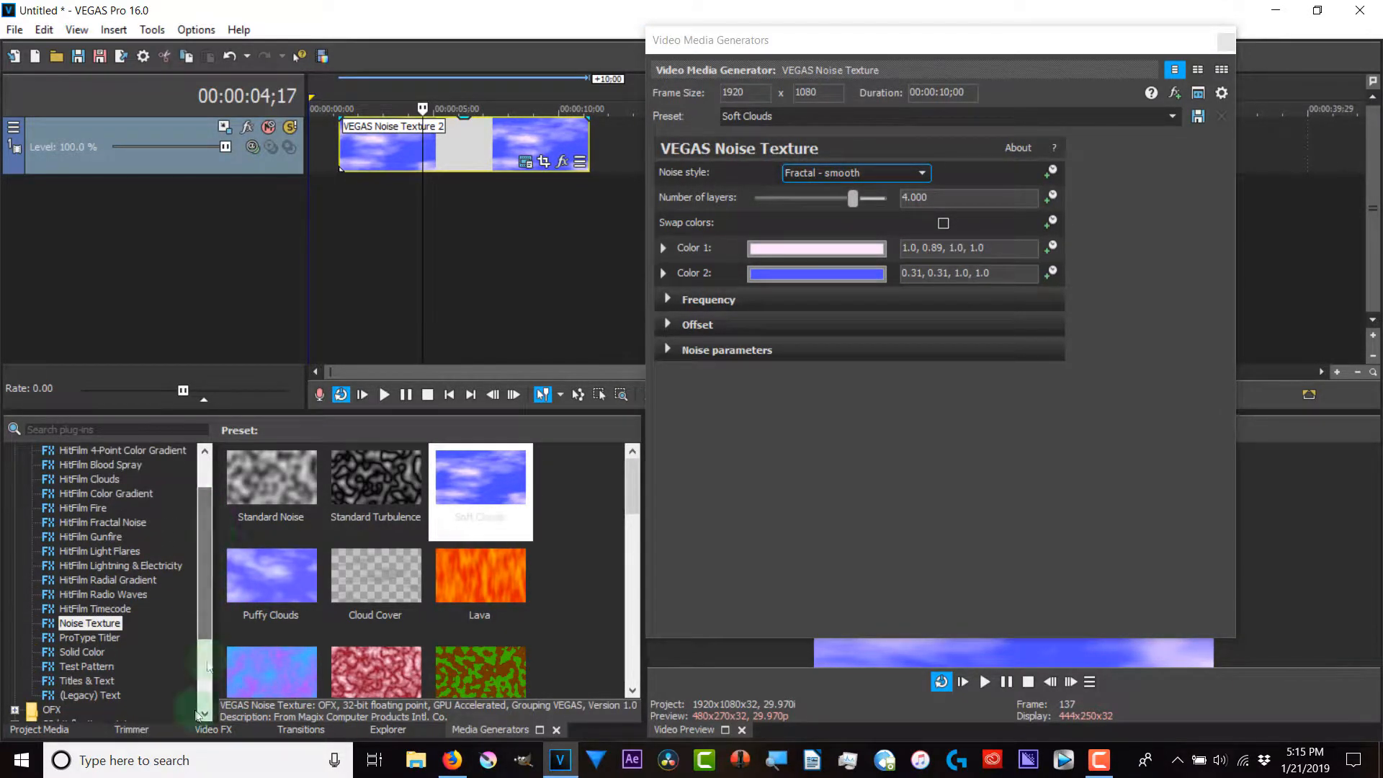
left_click(50, 726)
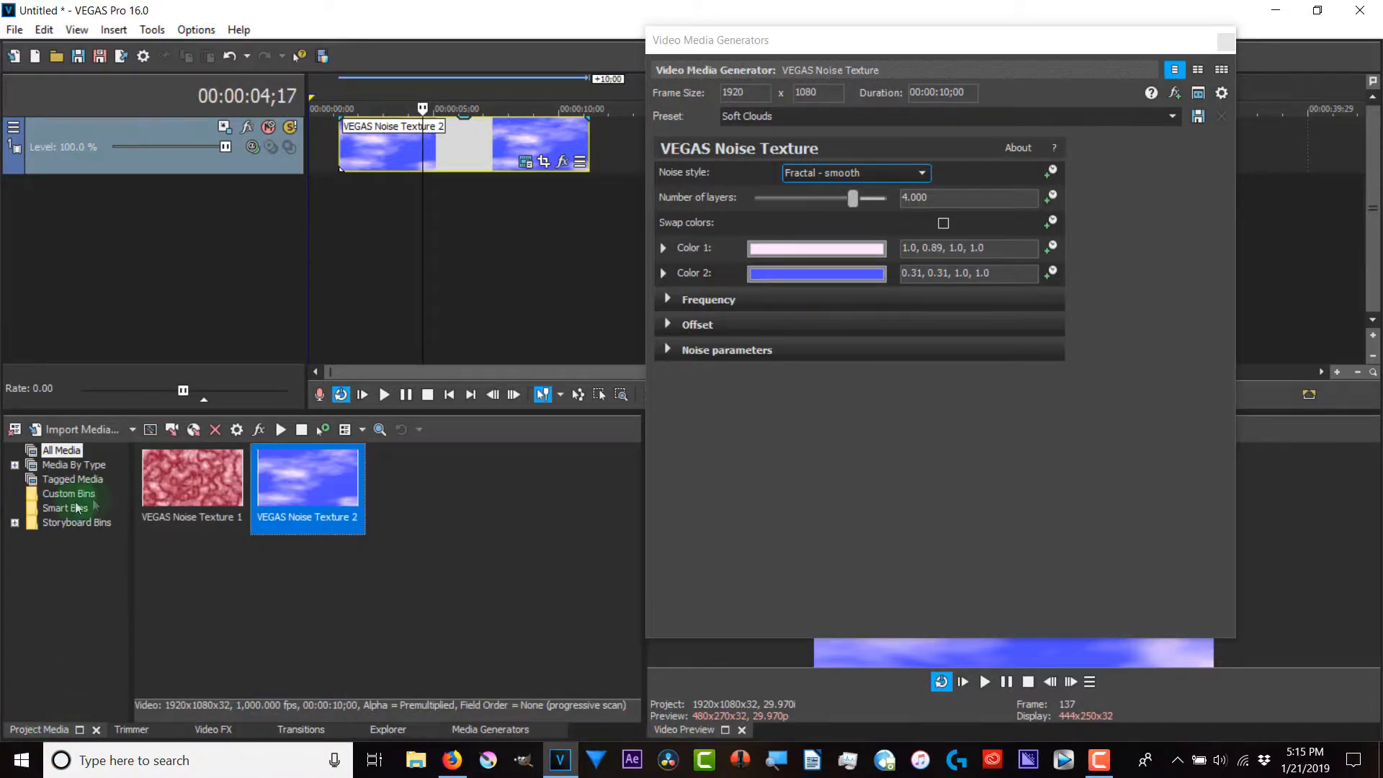
left_click(213, 729)
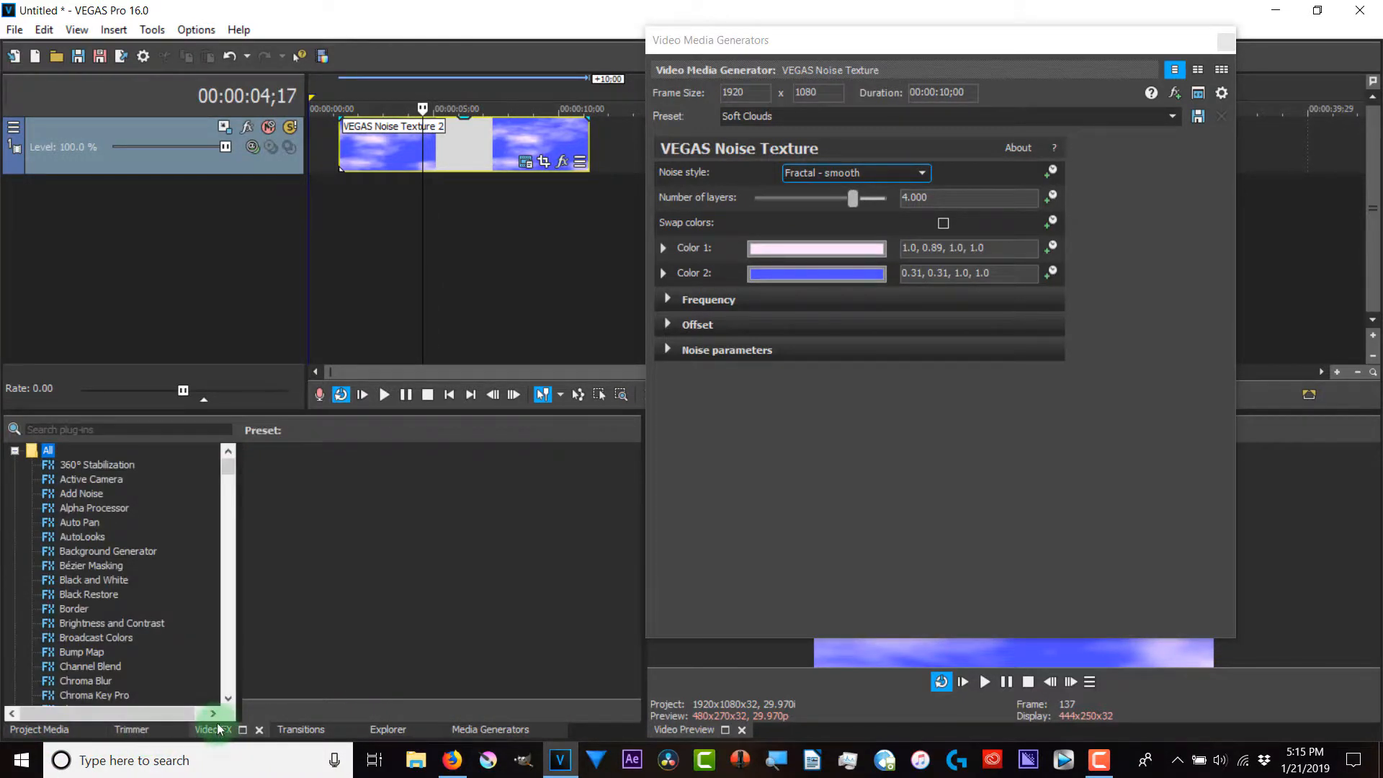
Step: Apply the Soft Contrast effect with the Soft Moderate Contrast preset to the Noise Texture clip and bring its settings fully into view
left_click_drag(224, 471, 260, 661)
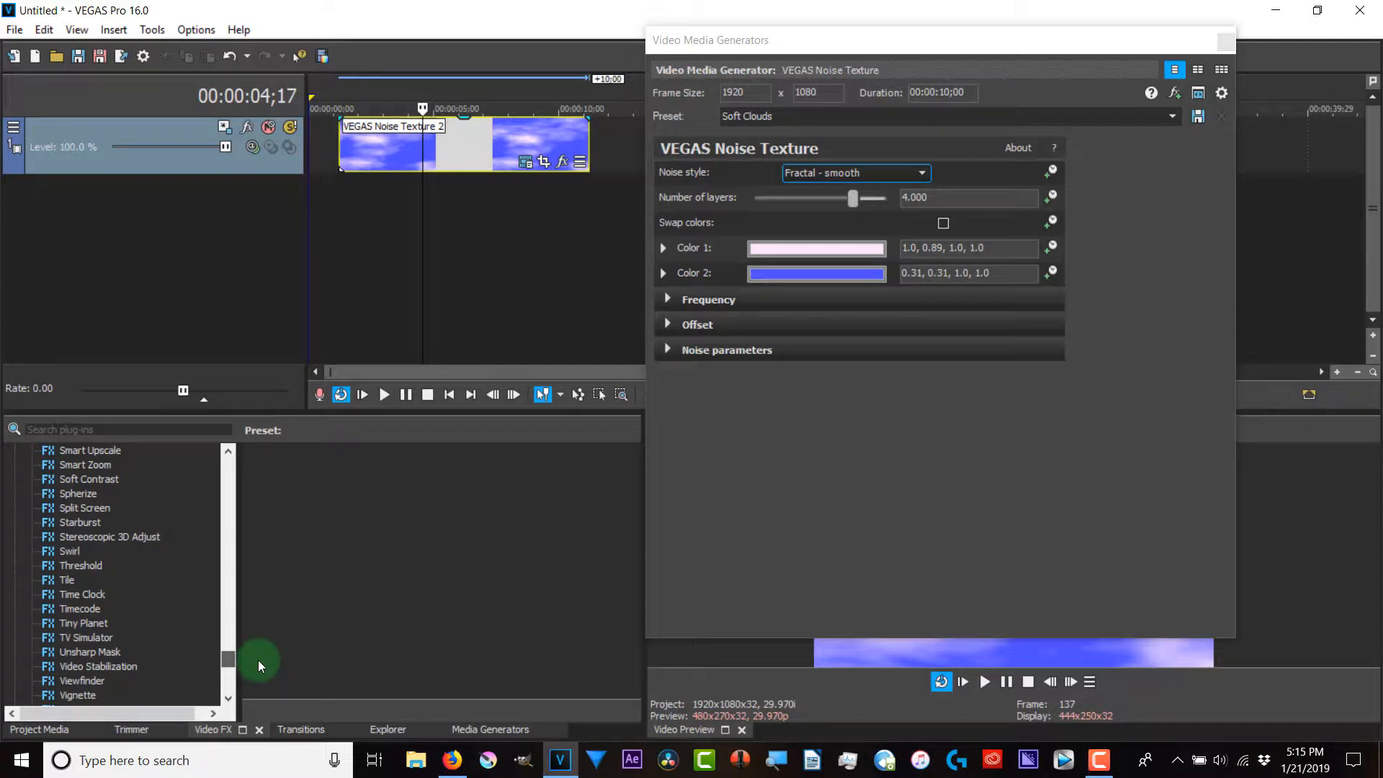
left_click(108, 480)
left_click_drag(97, 482, 360, 144)
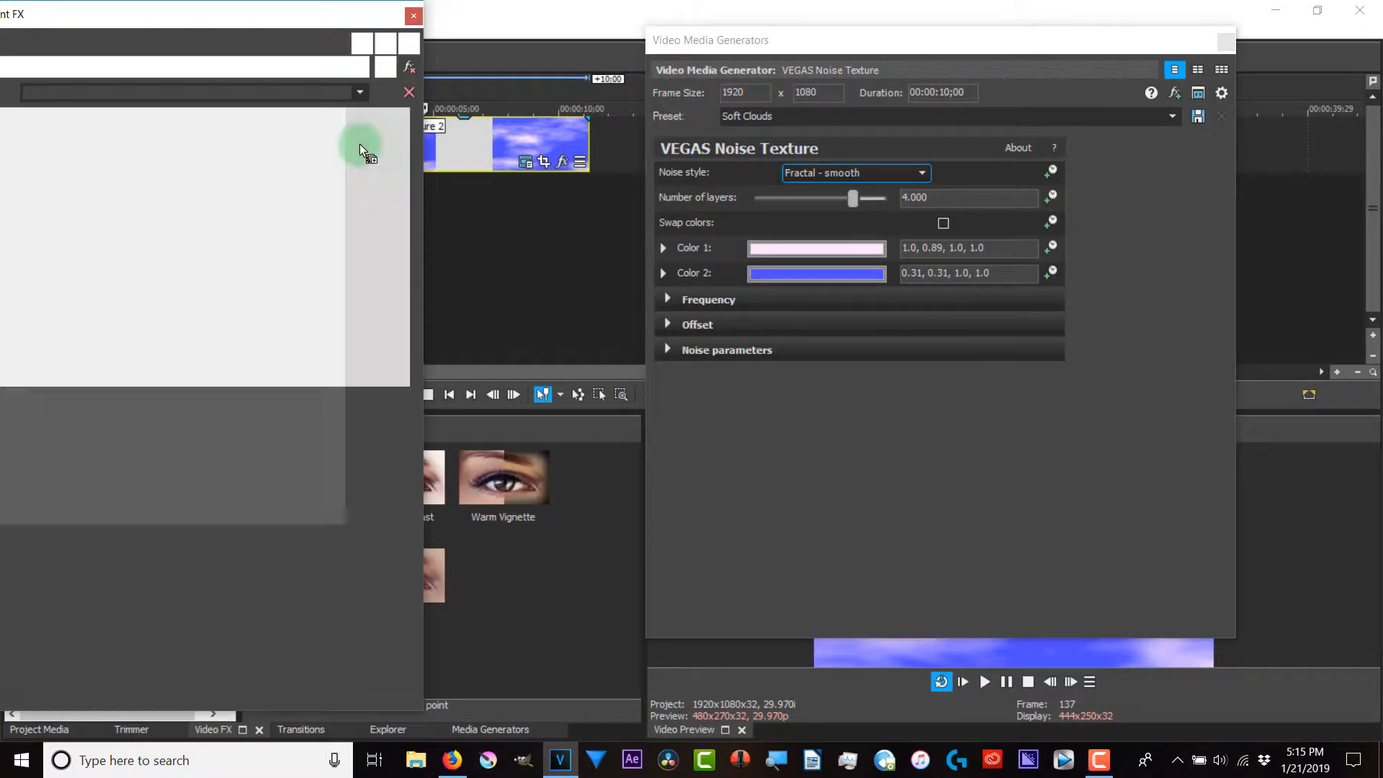
left_click_drag(272, 16, 482, 20)
left_click(503, 196)
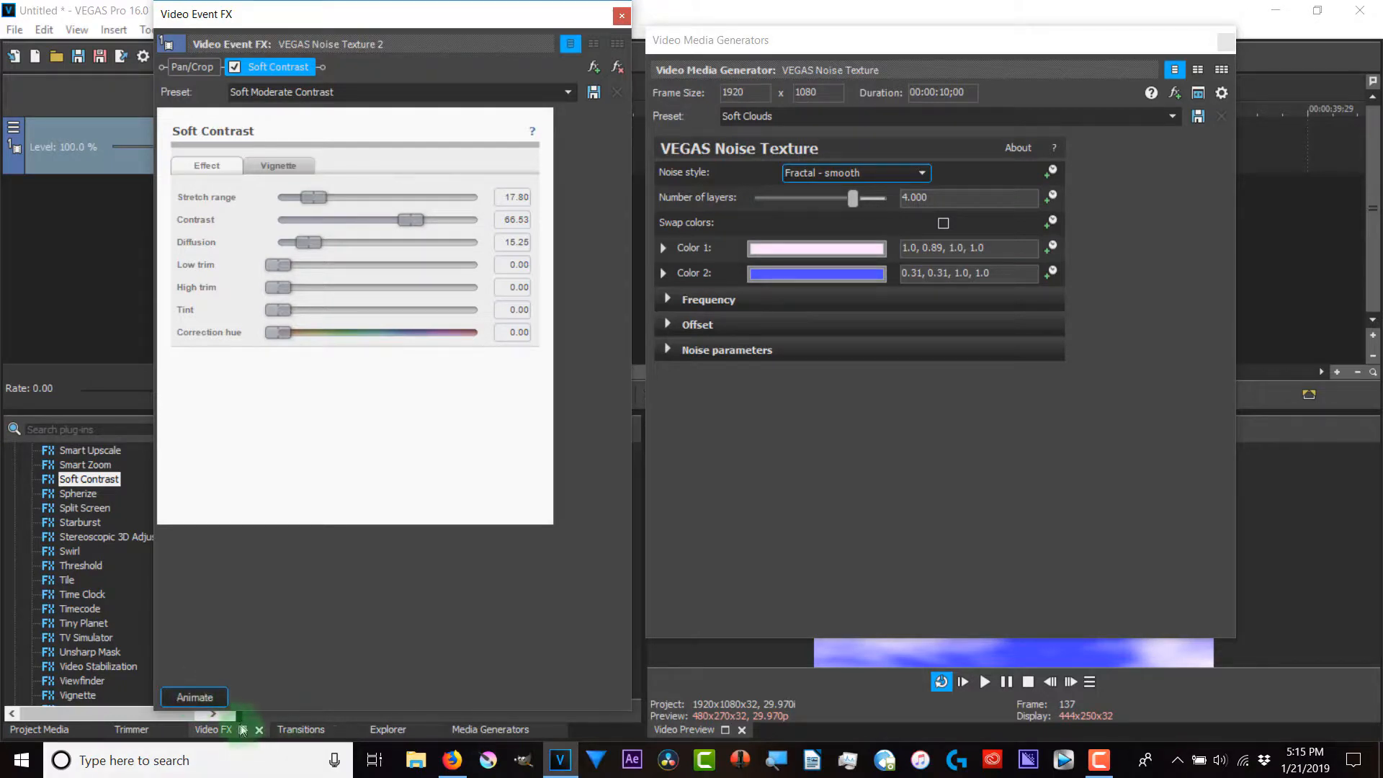
Step: Animate Soft Contrast with a keyframe at 00:00:07;07, setting Tint to 29.41 and Low trim to 73.30, and check the transition
left_click(202, 694)
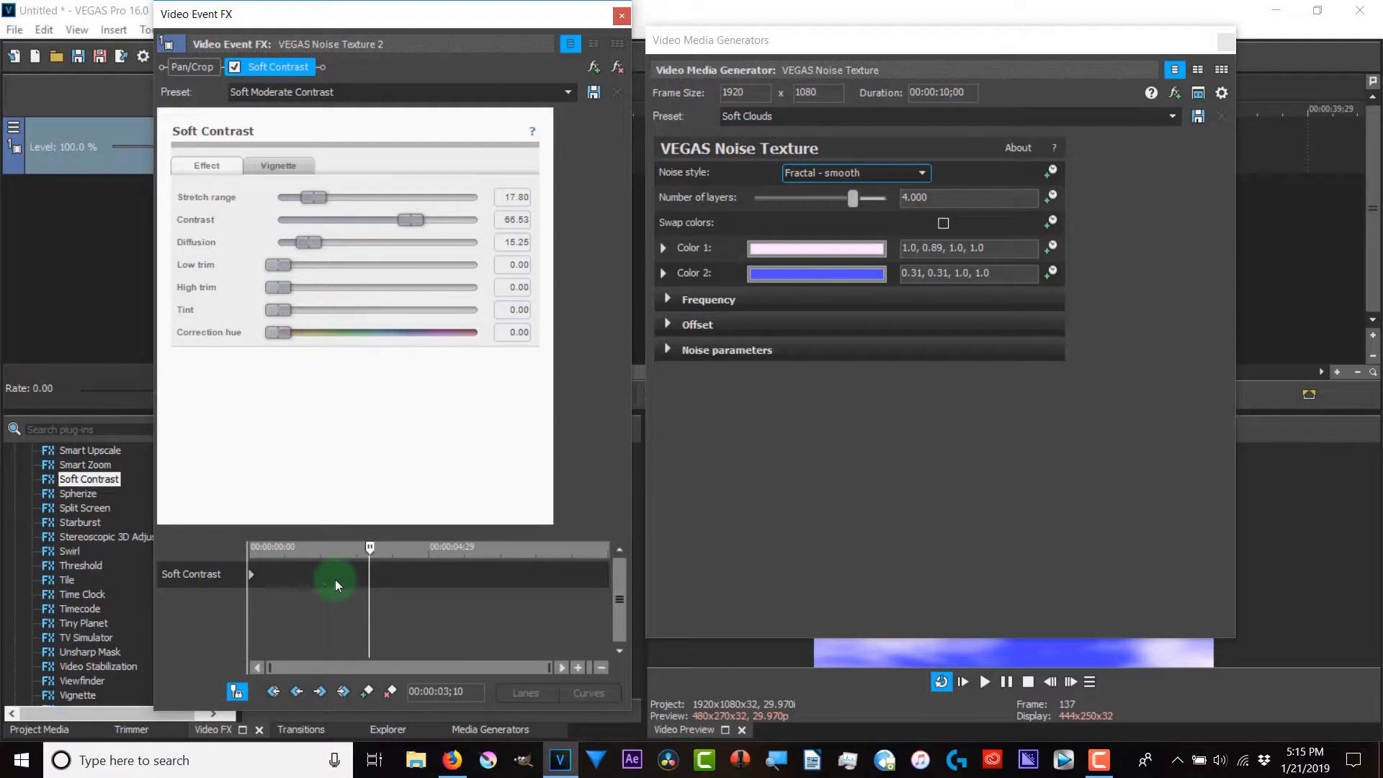
left_click_drag(370, 546, 509, 546)
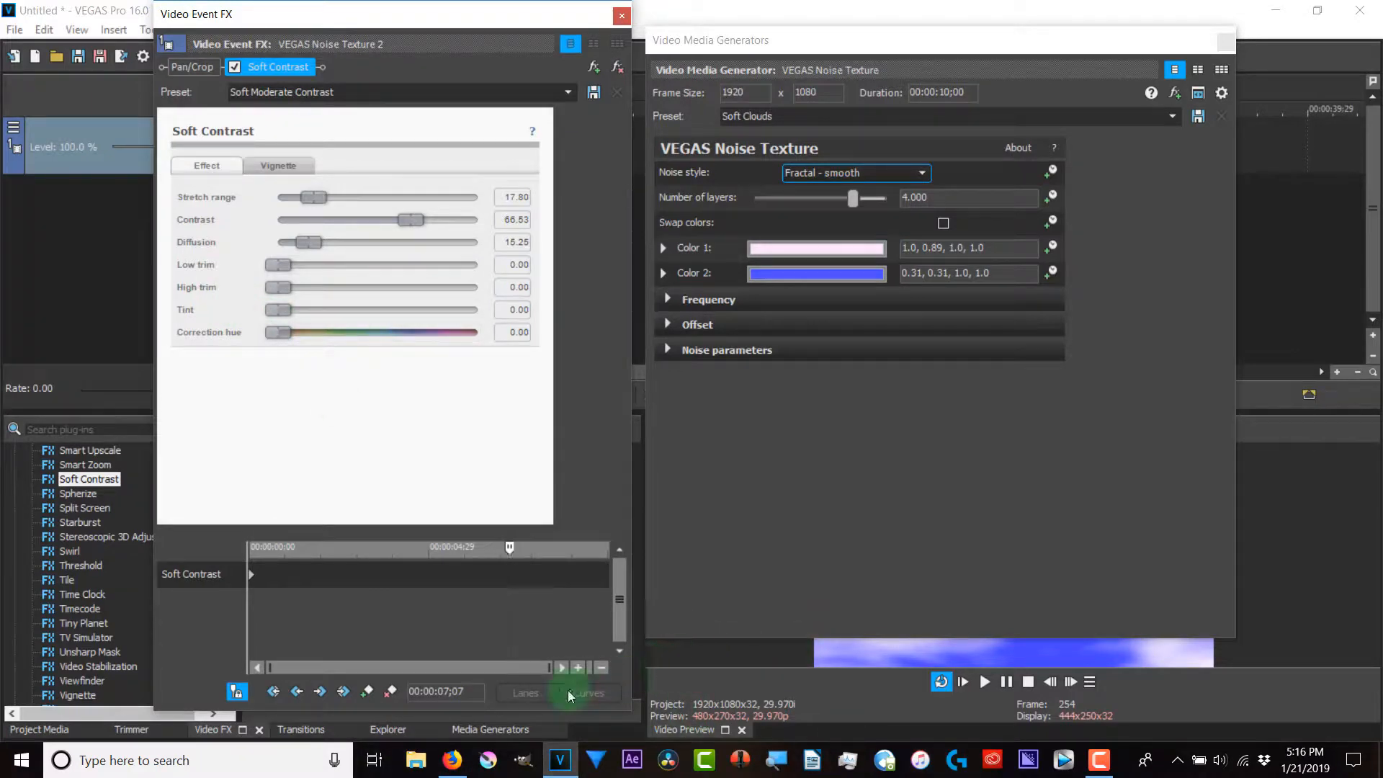
left_click_drag(280, 311, 336, 312)
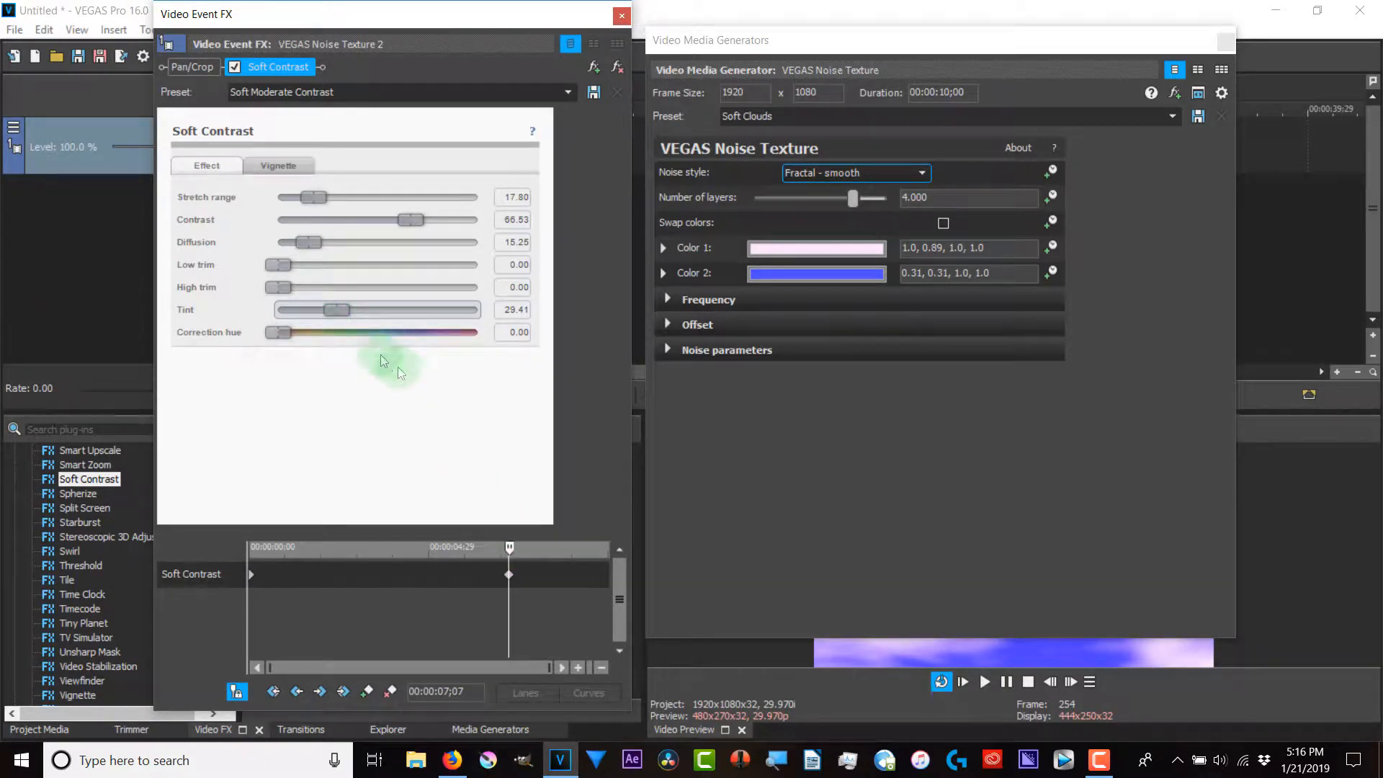
left_click_drag(278, 265, 426, 271)
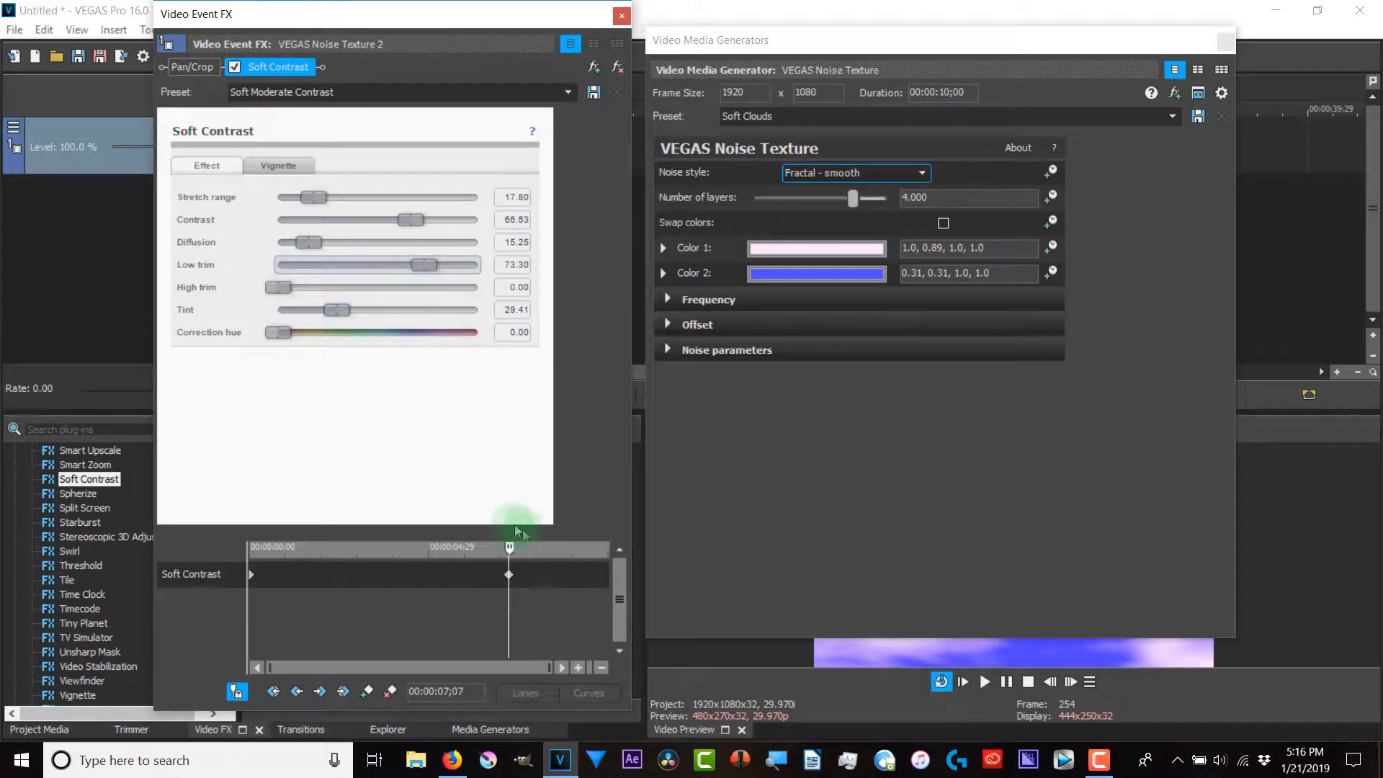
left_click_drag(512, 548, 485, 562)
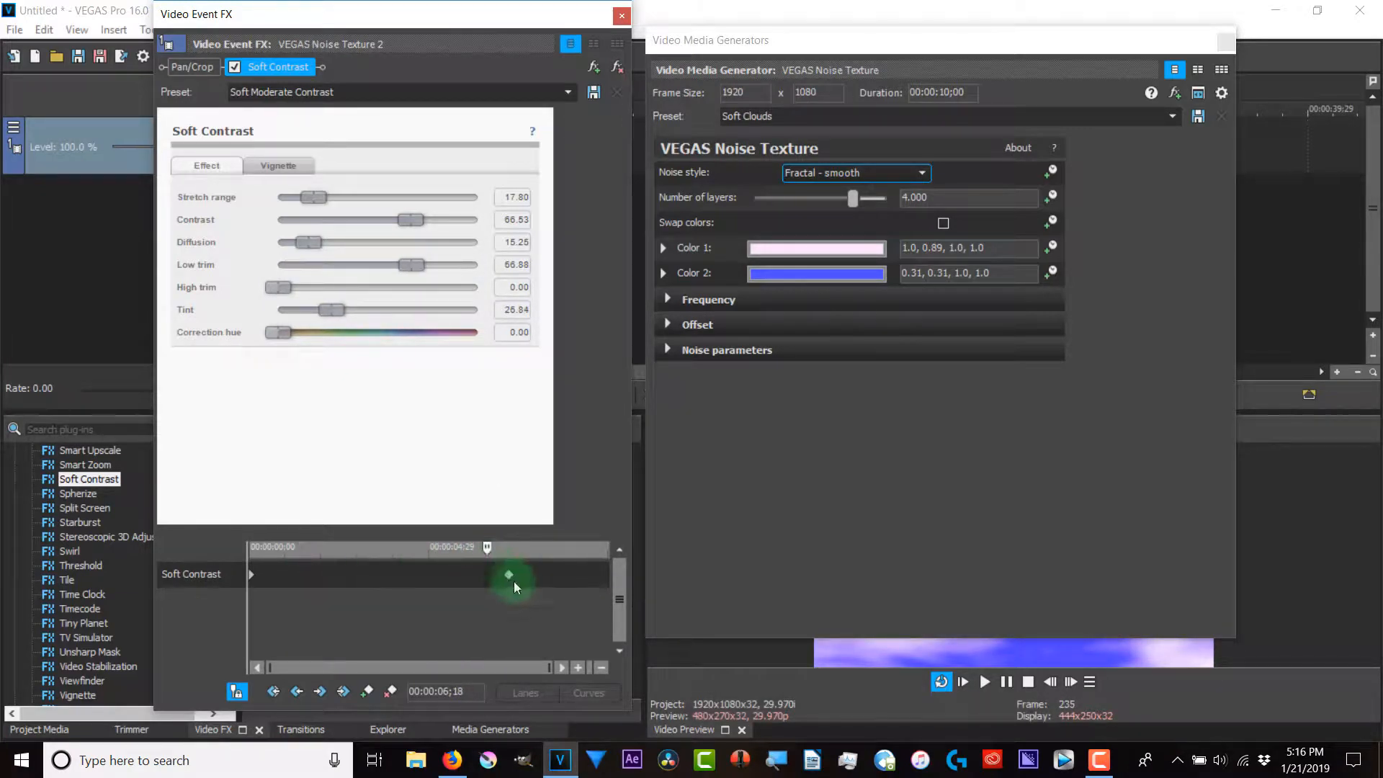
left_click(507, 574)
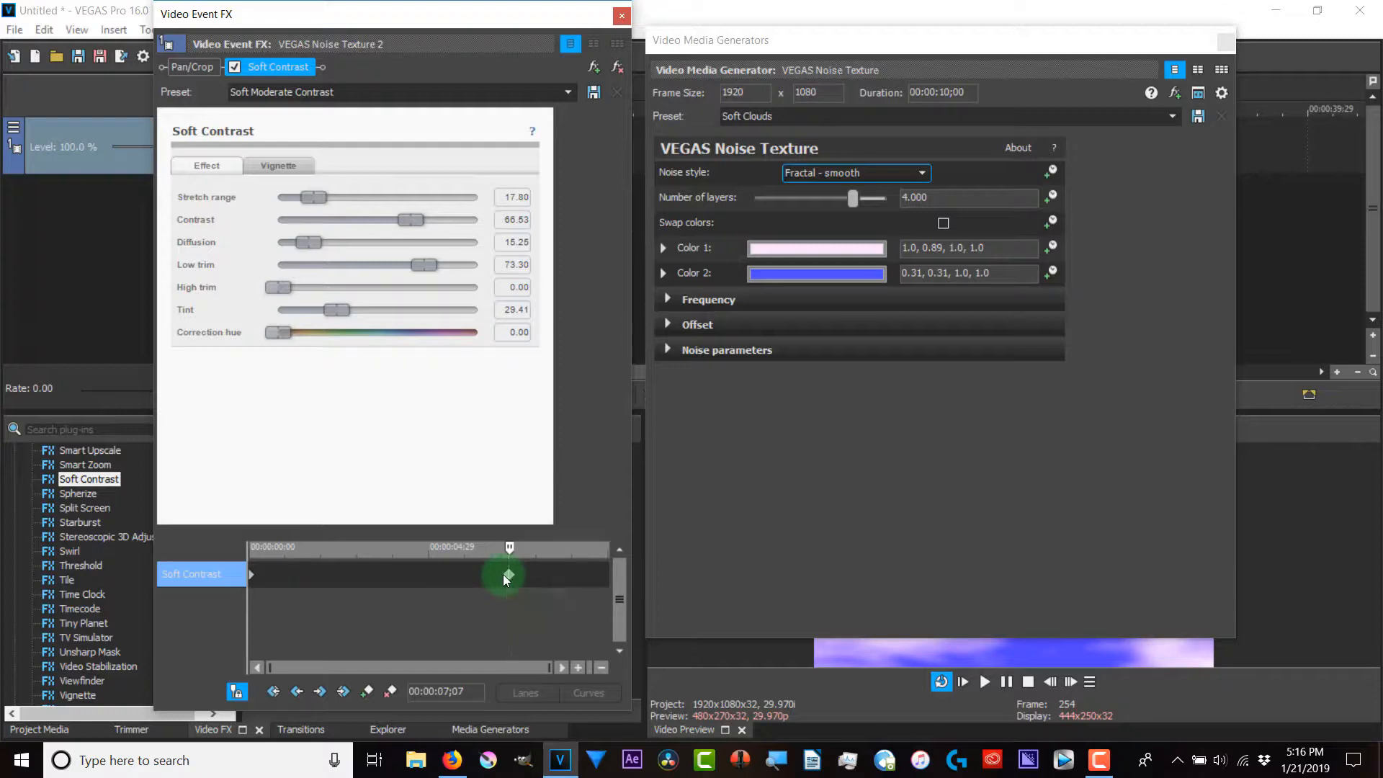
Step: Close the effect and generator settings and delete the Noise Texture clip from the video track
left_click(621, 15)
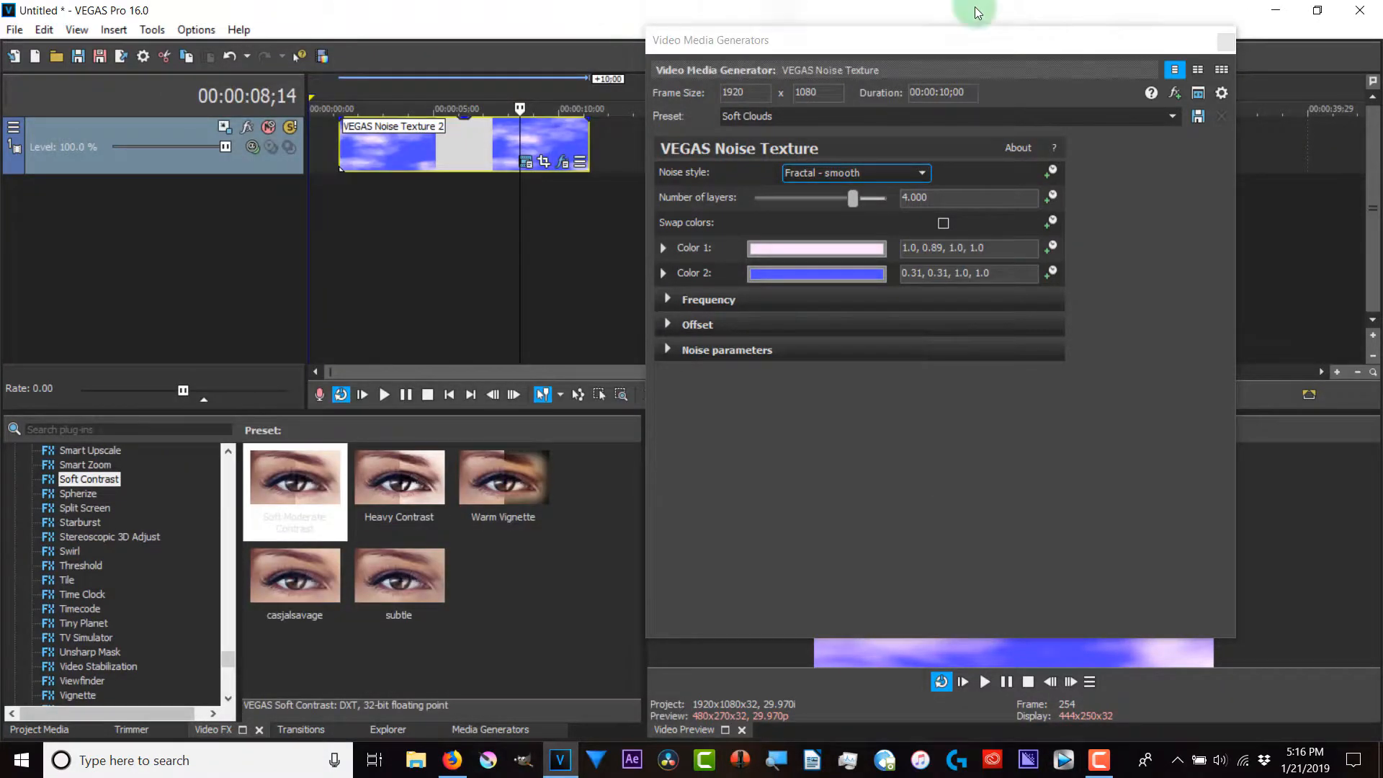
left_click(1224, 41)
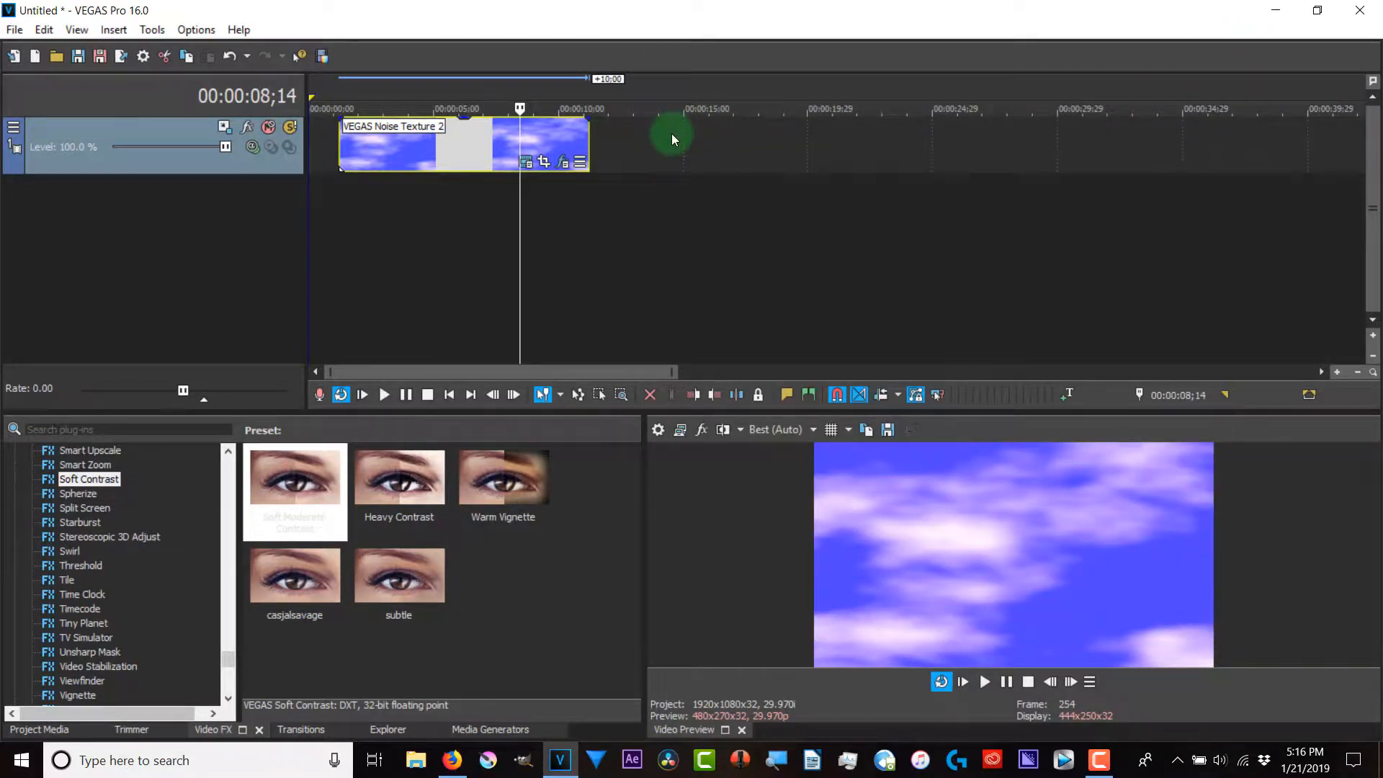
left_click(564, 139)
key("Delete")
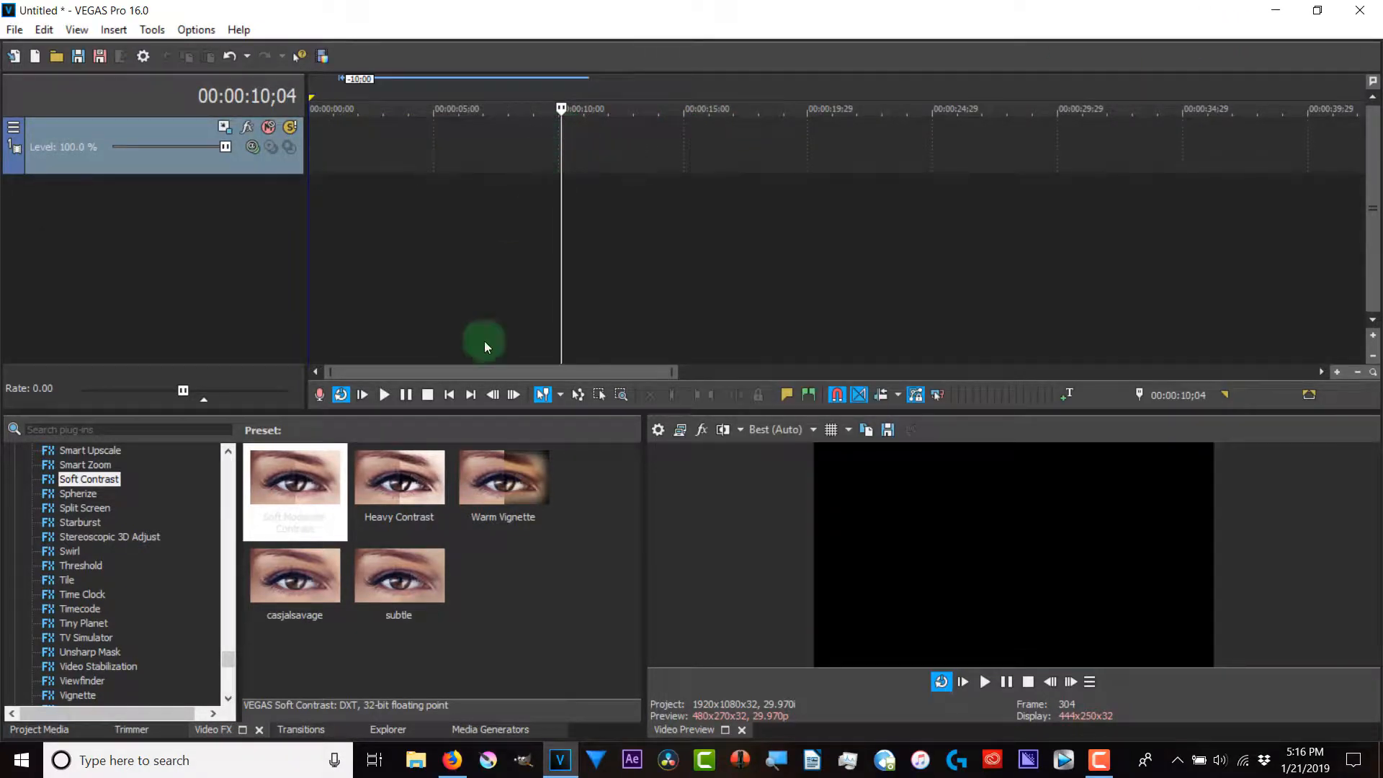
Step: Add a Solid Color clip with the Red preset at the start of the video track and close its generator settings
left_click(468, 733)
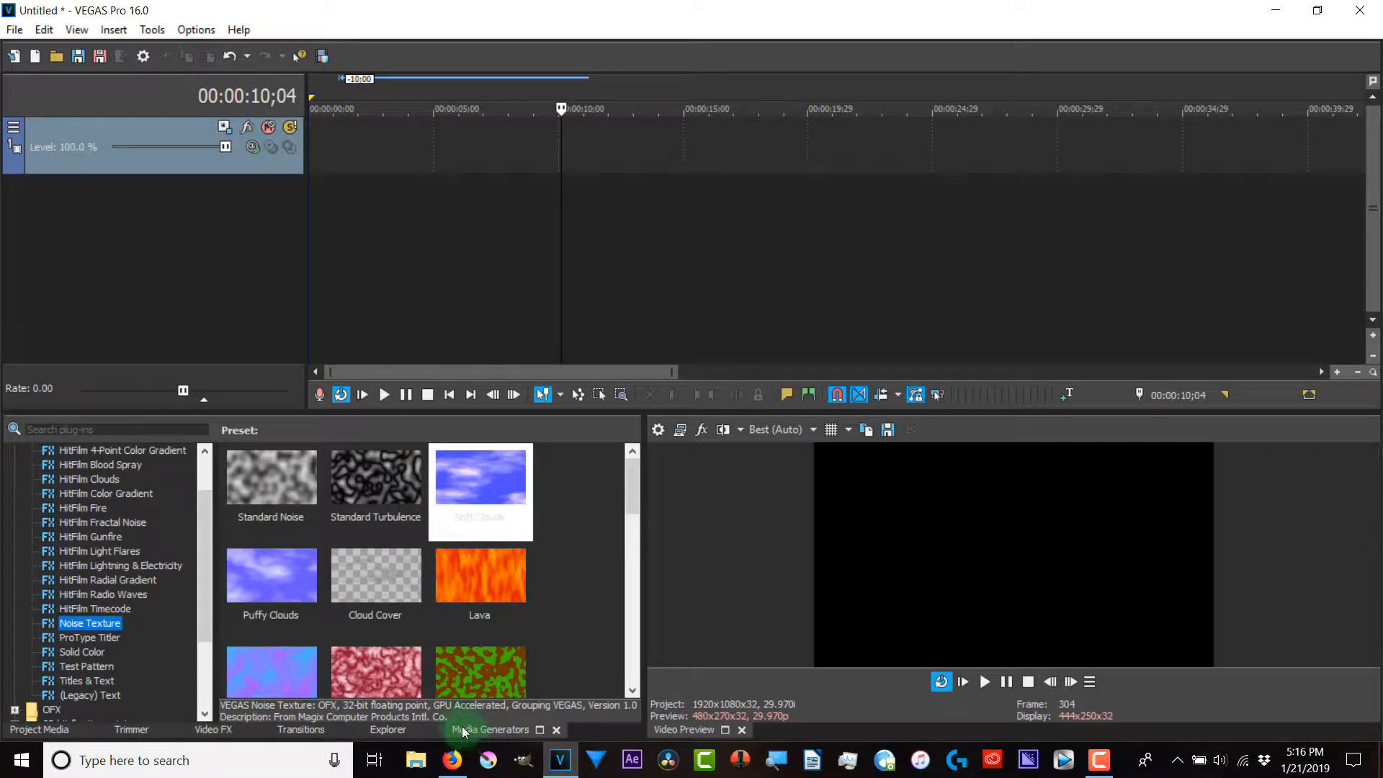
left_click(49, 730)
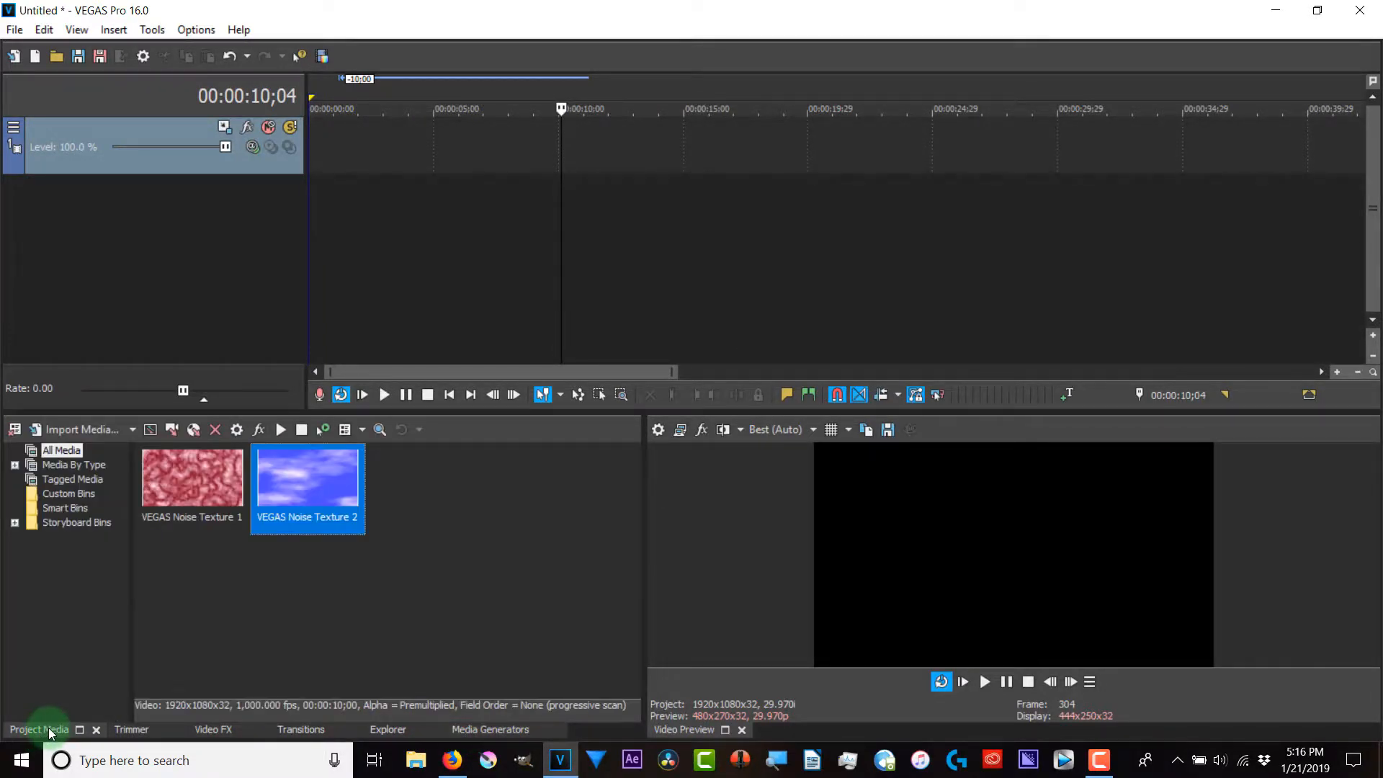
left_click(490, 730)
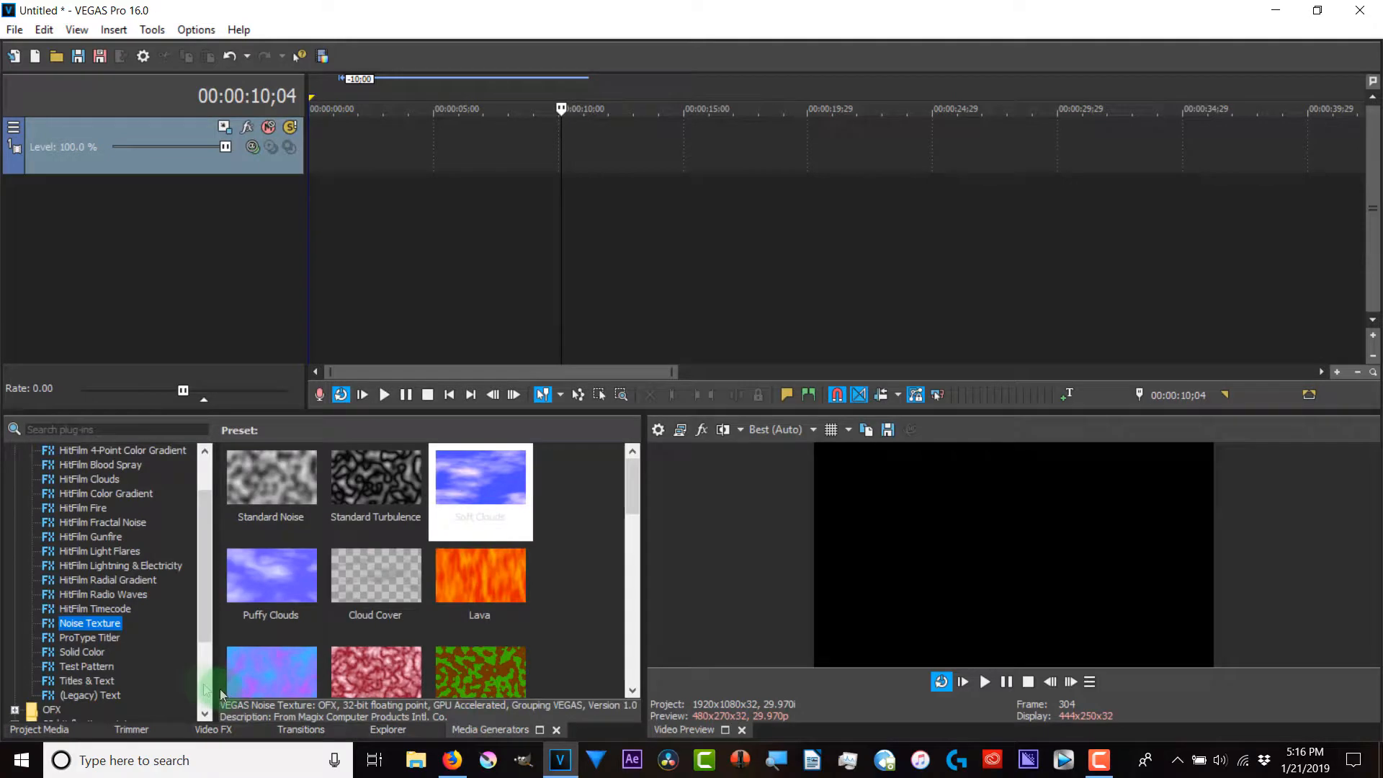
left_click(78, 651)
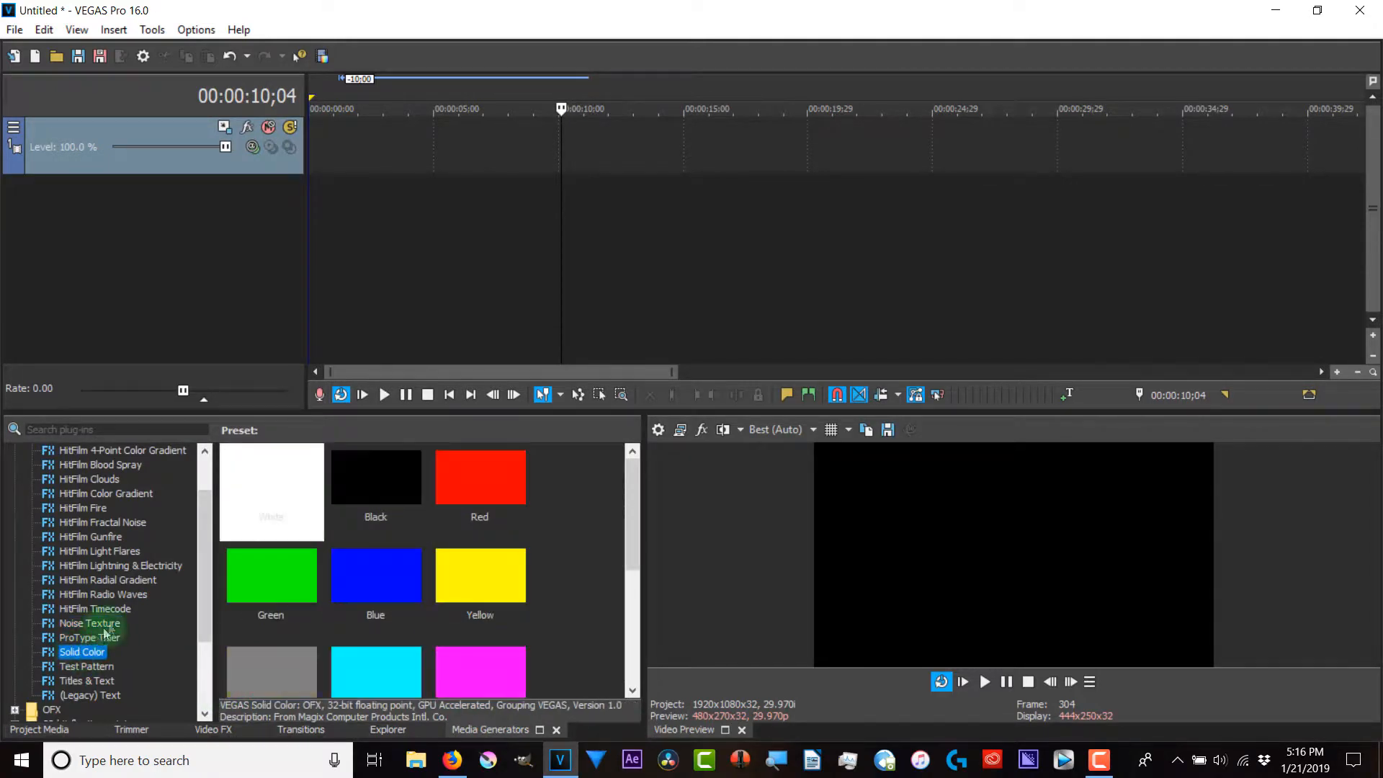
left_click_drag(475, 496, 302, 128)
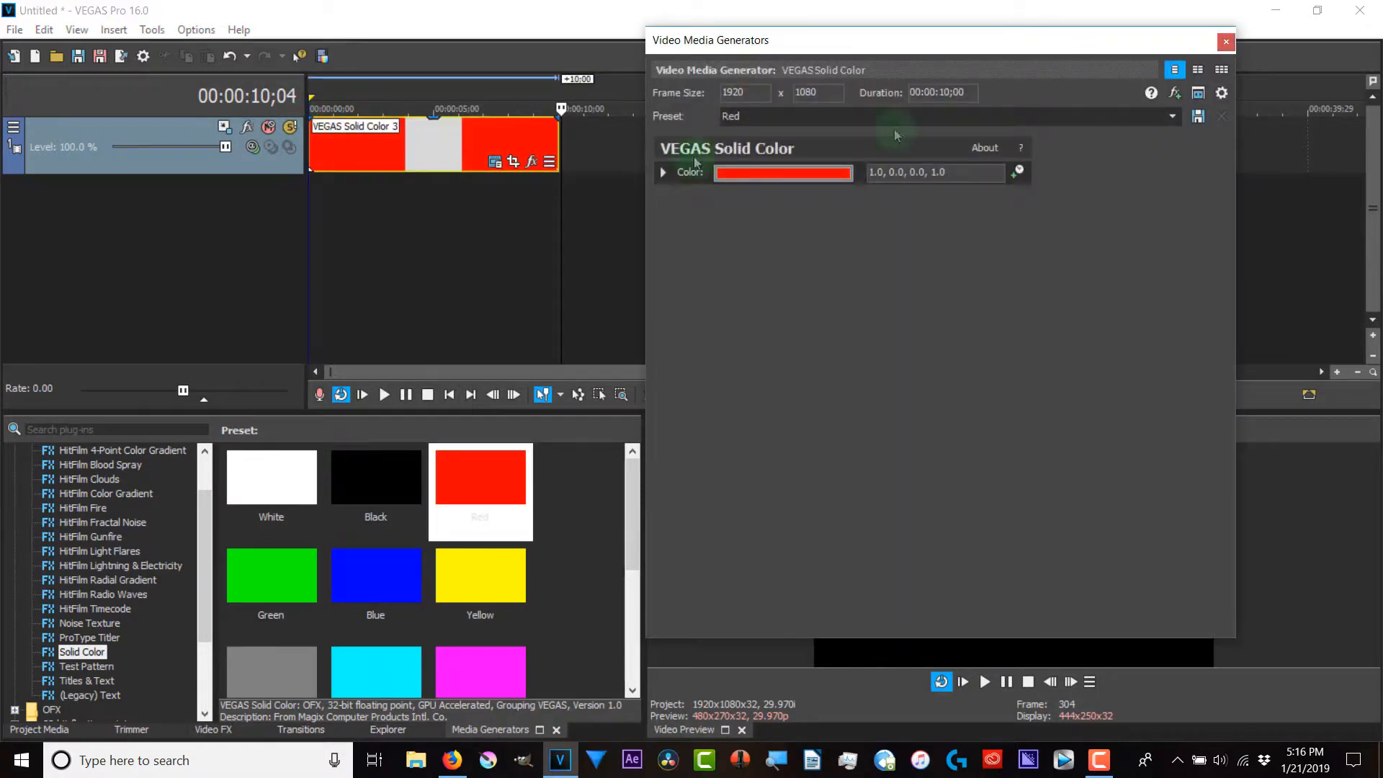
left_click(1226, 41)
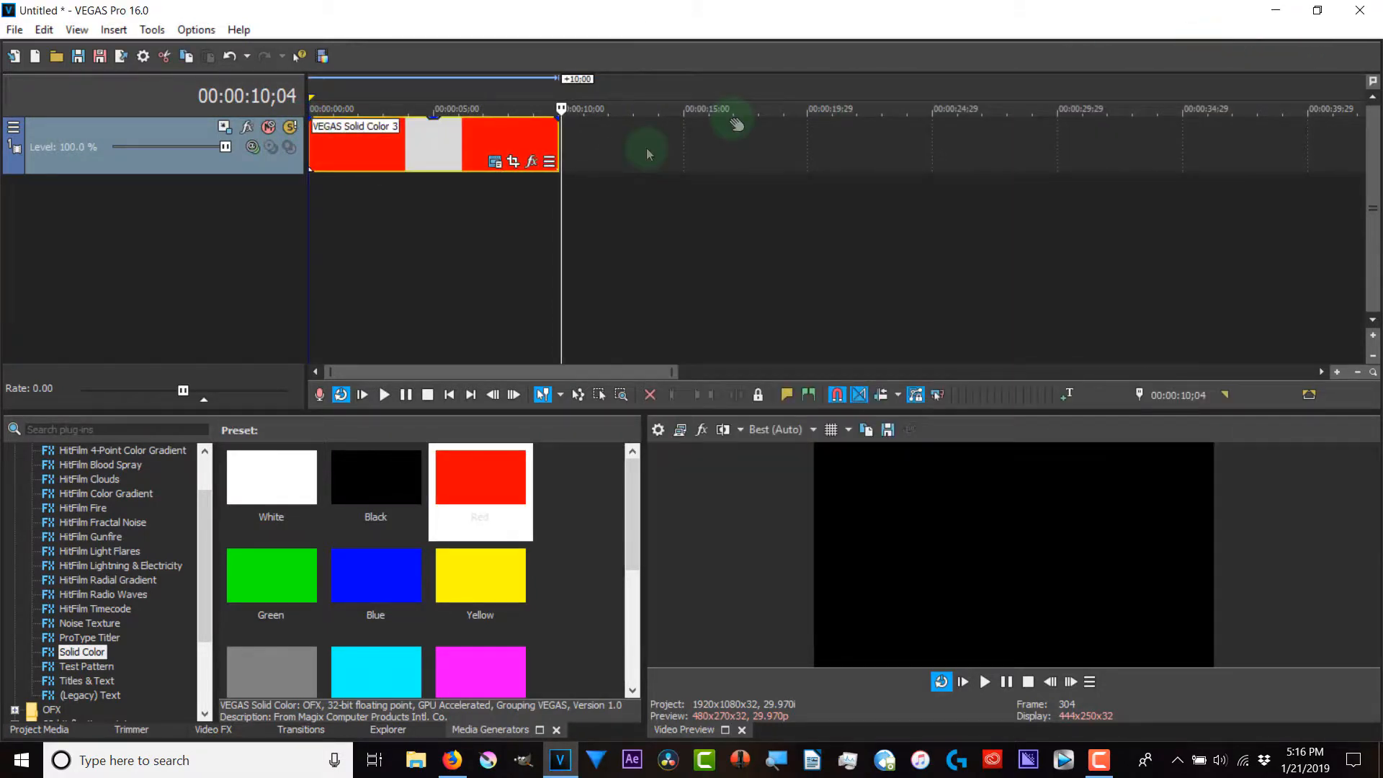
Step: In the red clip's Pan/Crop, set the frame at 00:00:00;00 to 7,440 by 4,185 with its X center at 3,600
left_click(460, 224)
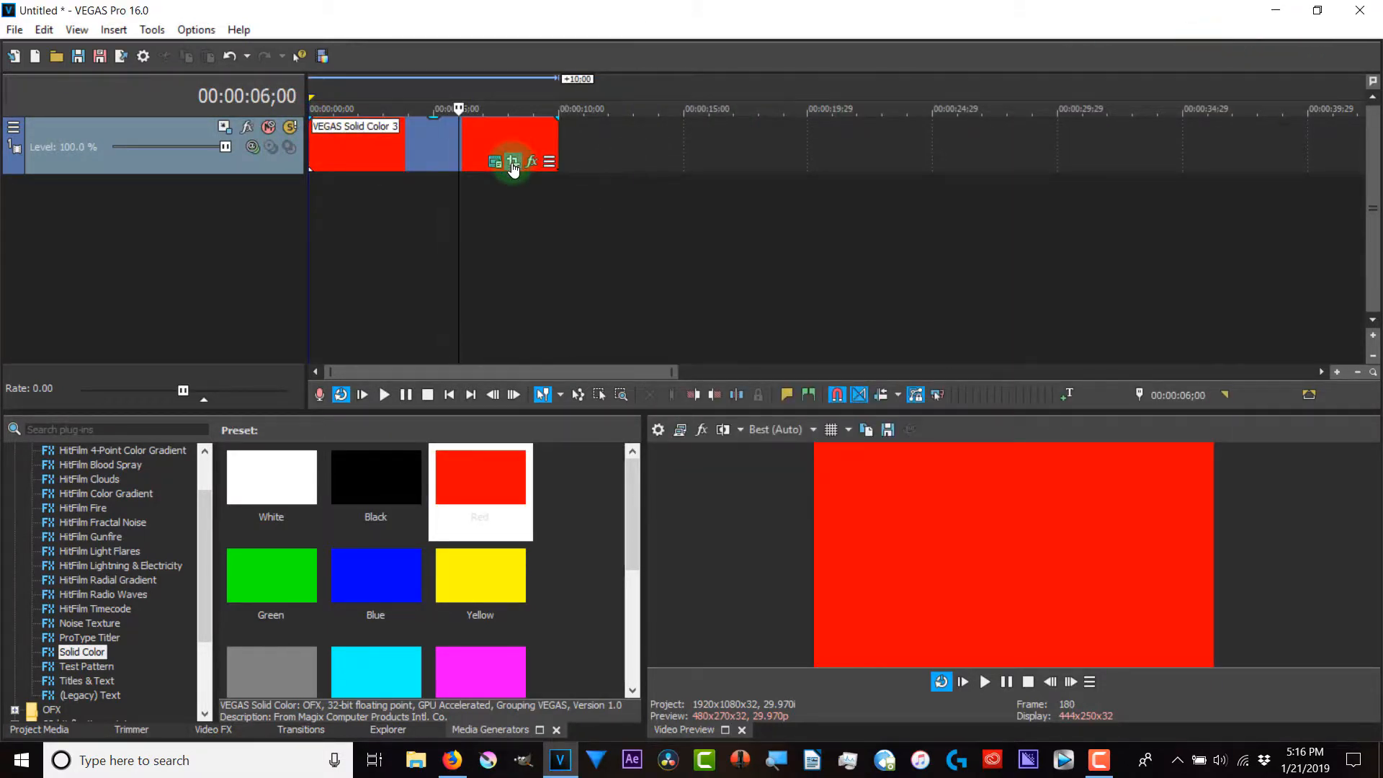
left_click(513, 163)
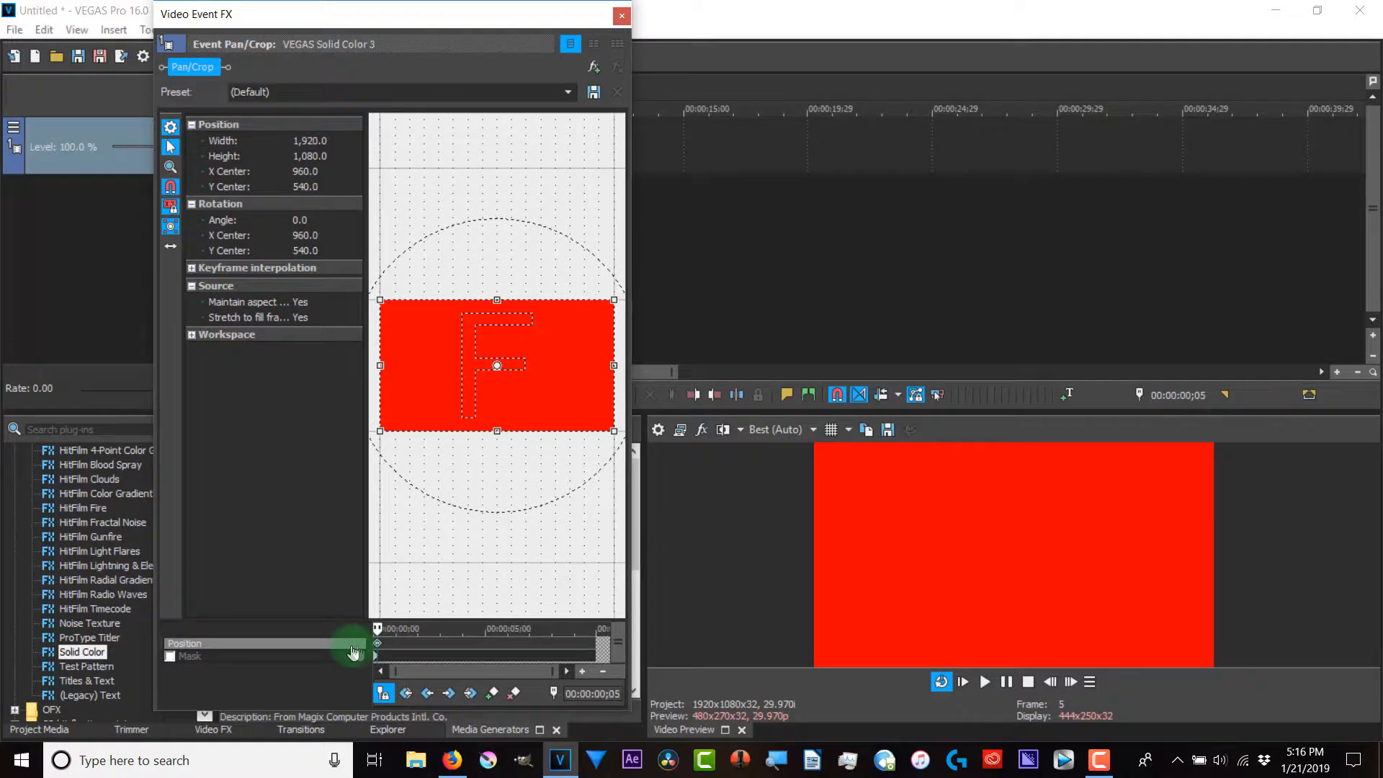
scroll(478, 565, "down", 3)
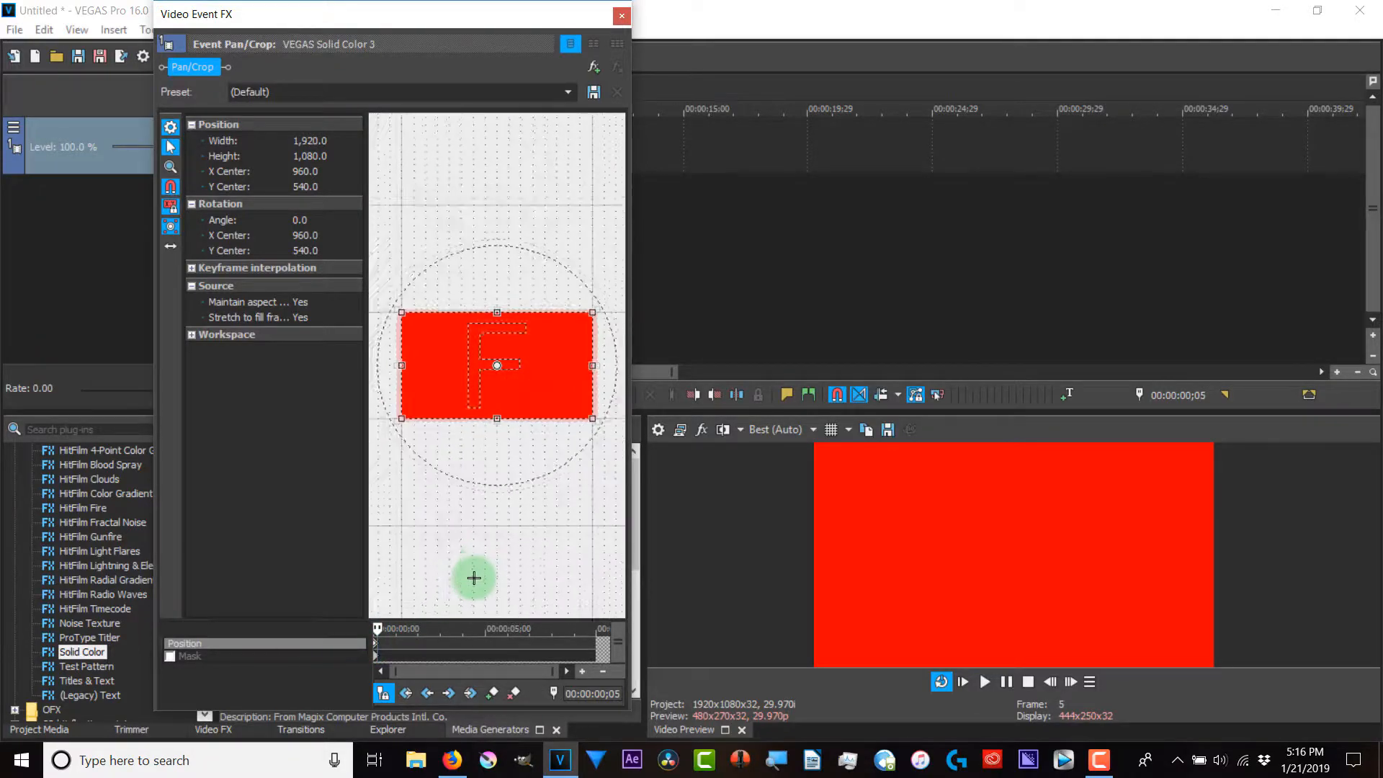
scroll(382, 652, "up", 3)
left_click(376, 650)
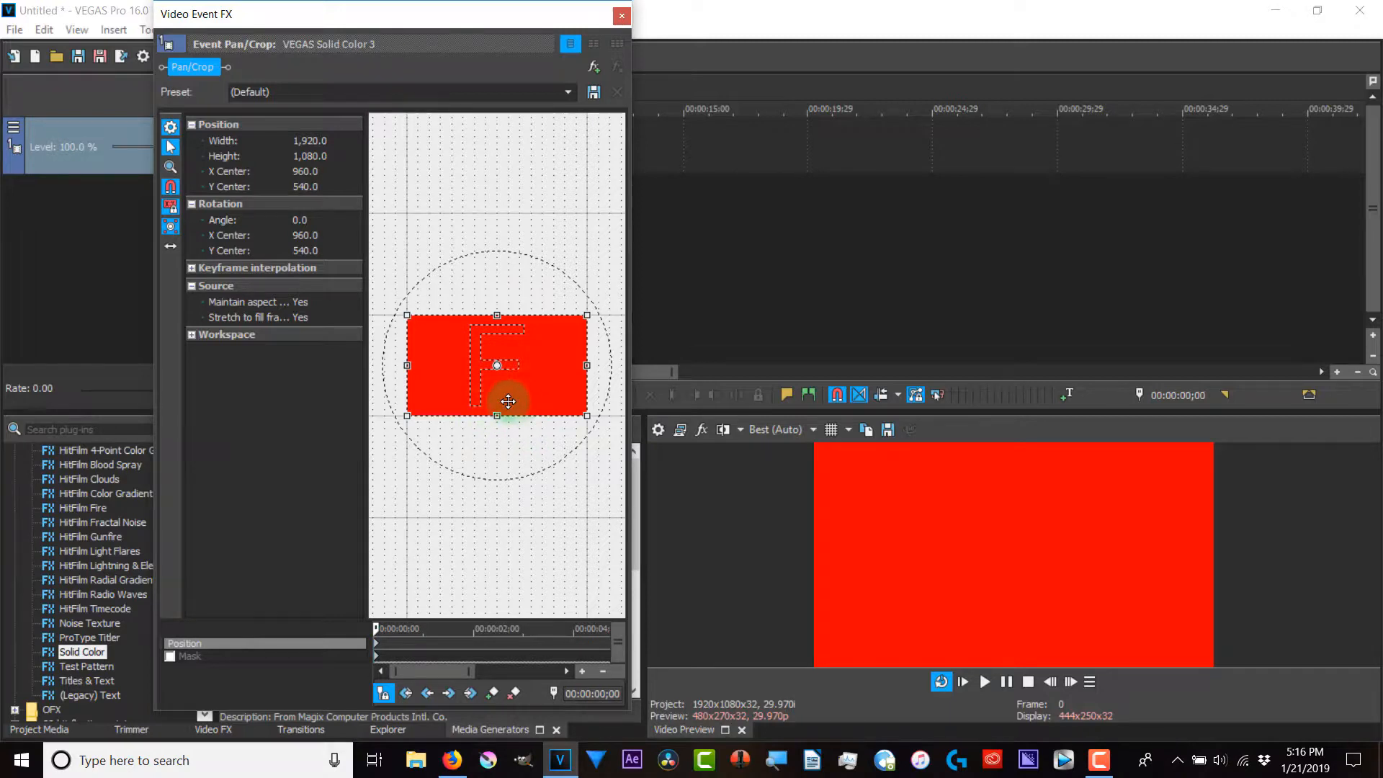
left_click_drag(497, 420, 480, 566)
left_click_drag(441, 361, 686, 419)
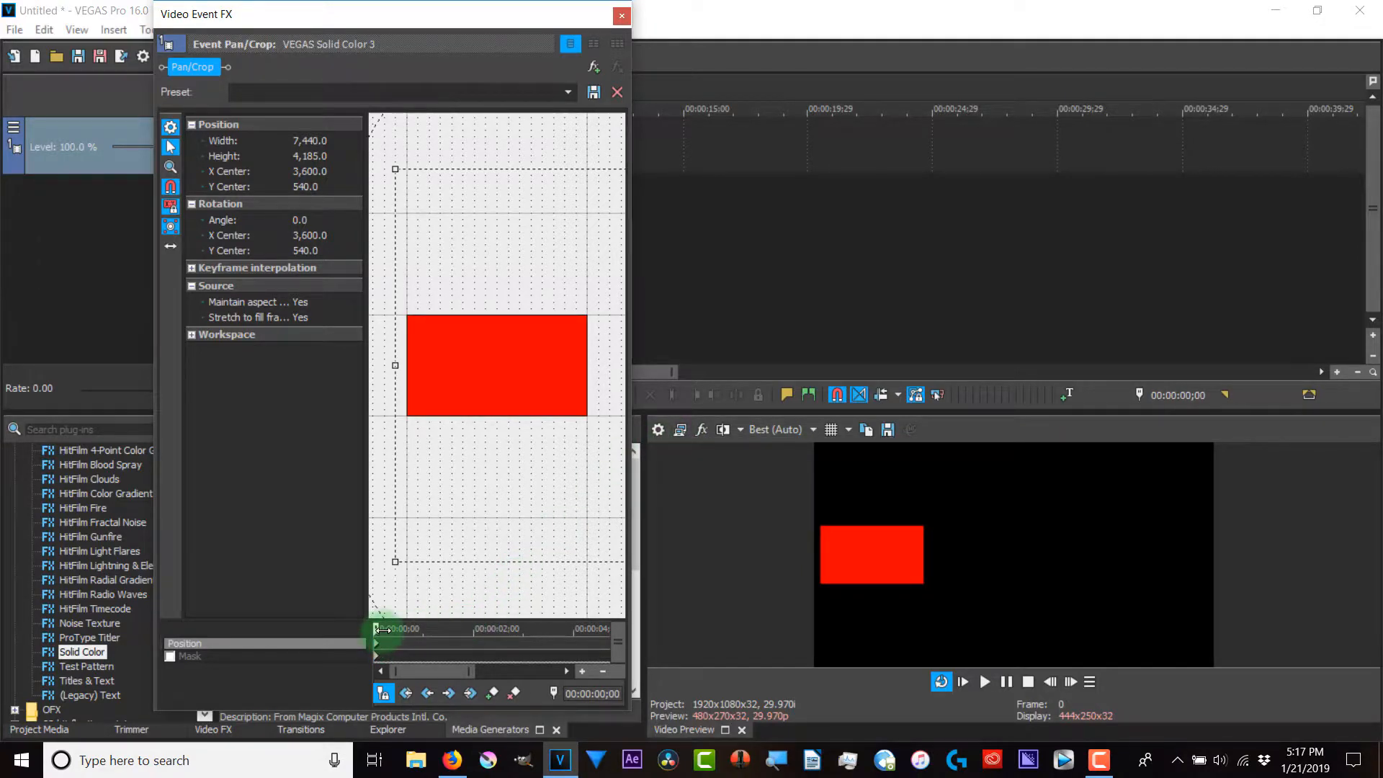
Step: Move to the clip's last frame at 00:00:09;29 and scrub the Pan/Crop timeline near its start to examine the position keyframes
left_click_drag(377, 627, 587, 634)
left_click(1049, 682)
left_click(170, 228)
left_click(455, 330)
double_click(515, 670)
left_click(378, 646)
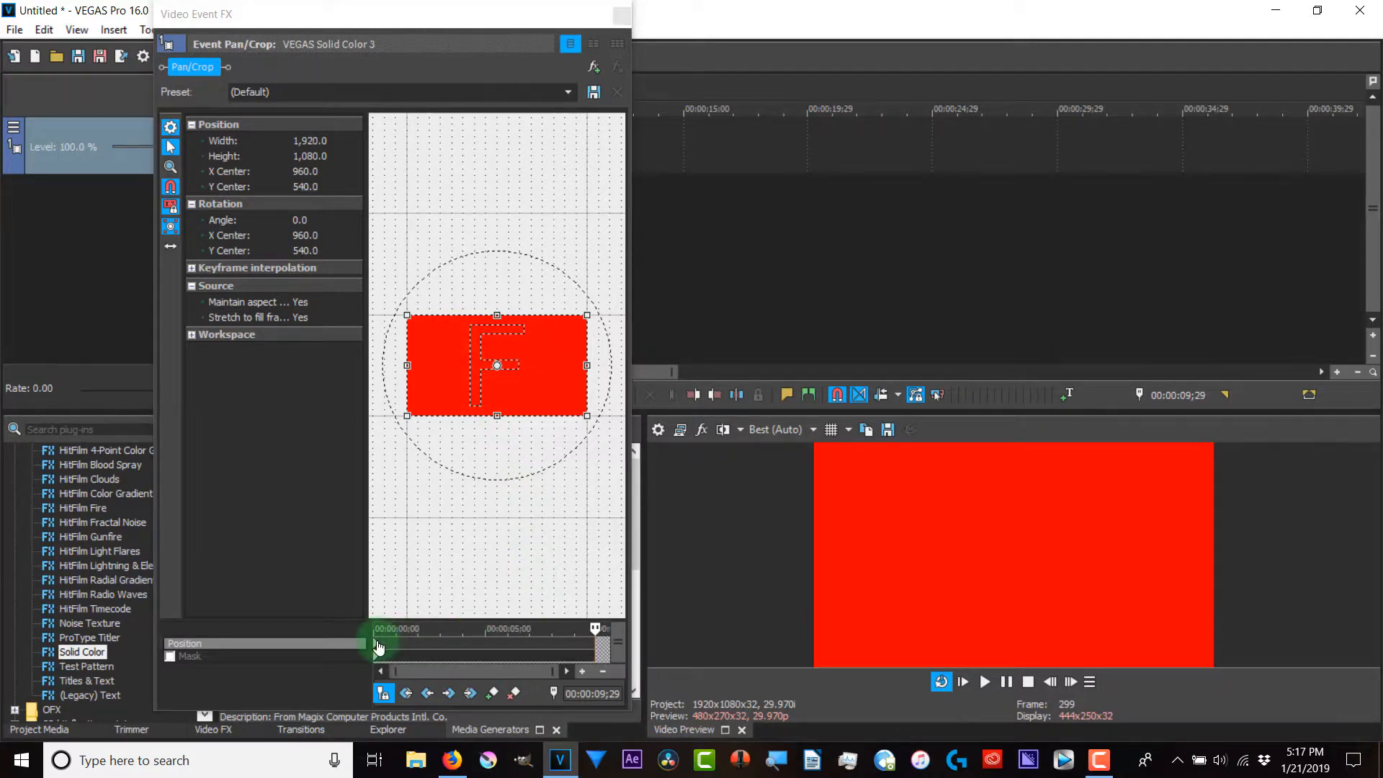
left_click(408, 629)
left_click_drag(409, 629, 431, 630)
Step: Delete the extra position keyframe at 00:00:00;02 in the red clip's Pan/Crop timeline
left_click(375, 649)
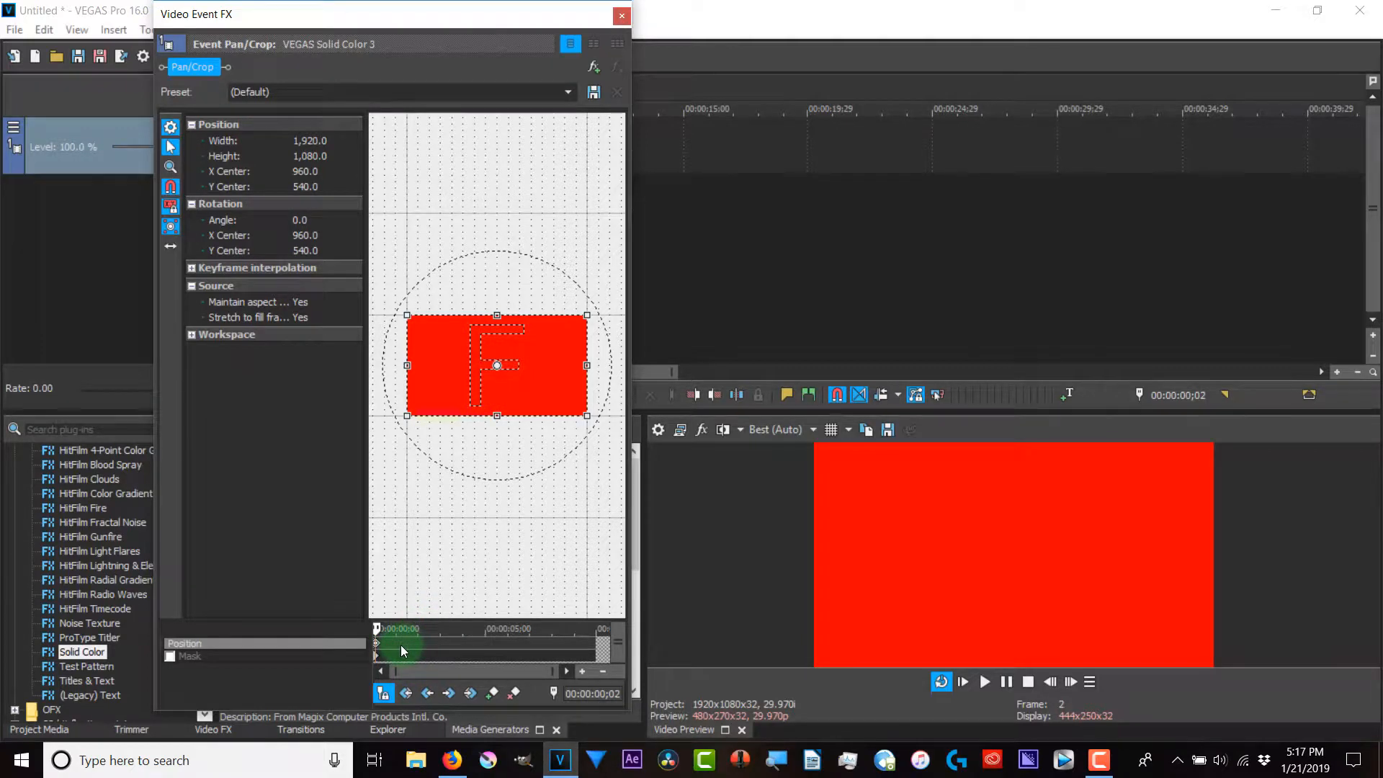
scroll(389, 642, "up", 4)
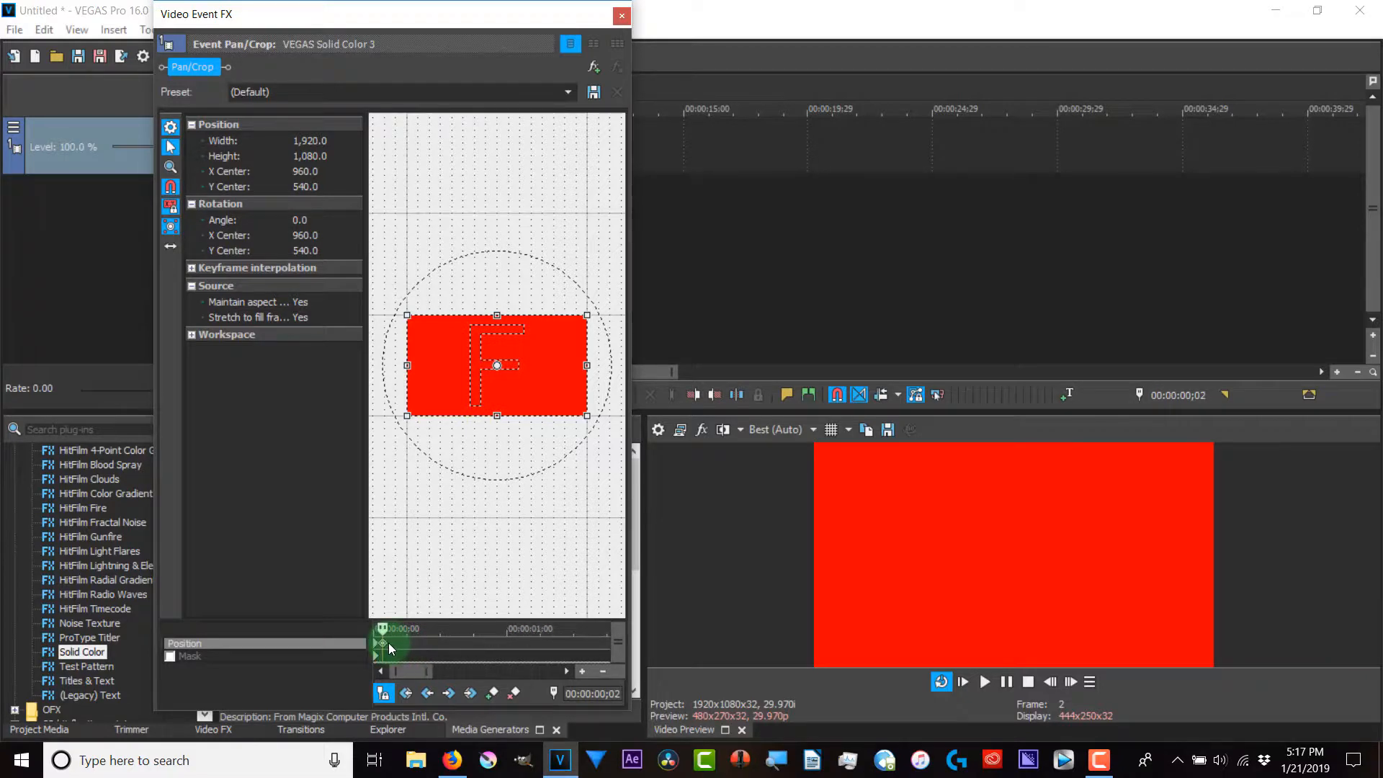
scroll(387, 643, "up", 2)
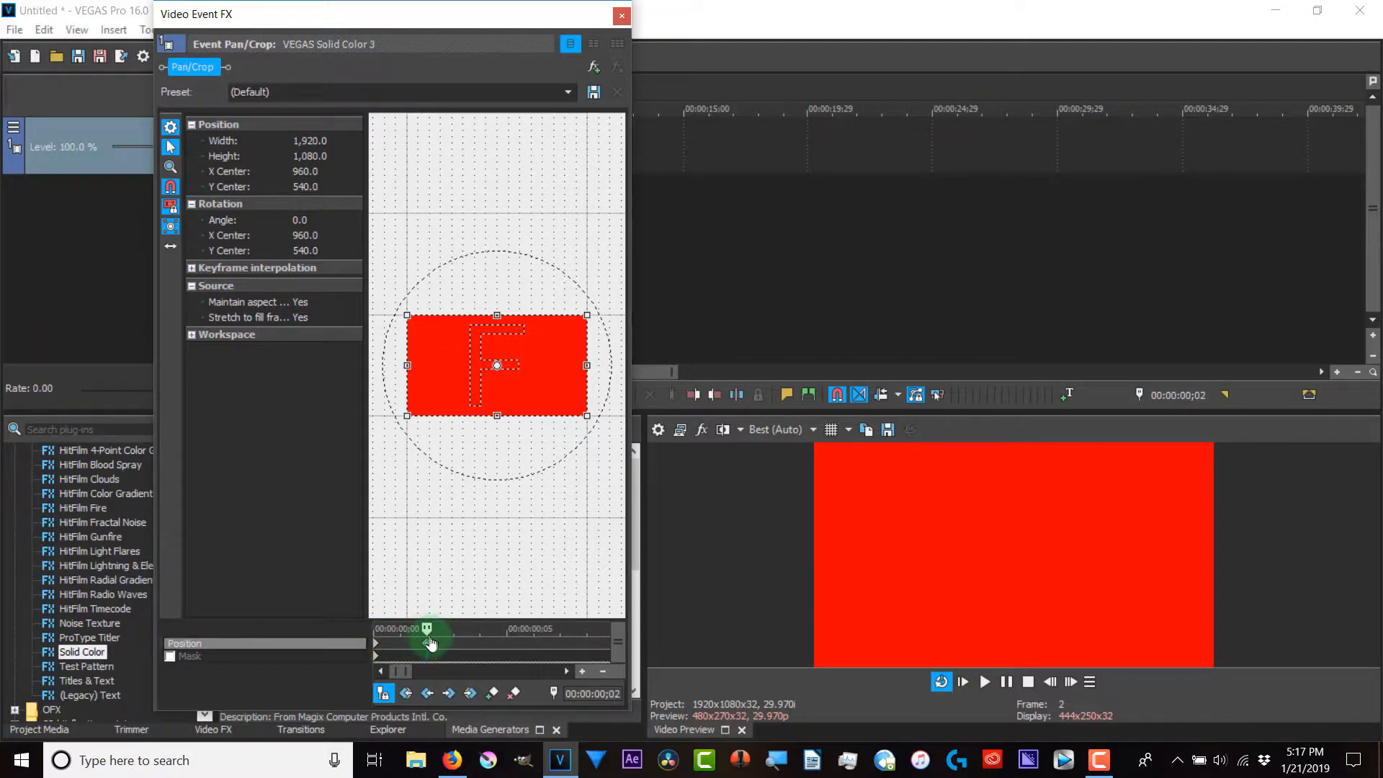
key("Delete")
scroll(429, 628, "down", 5)
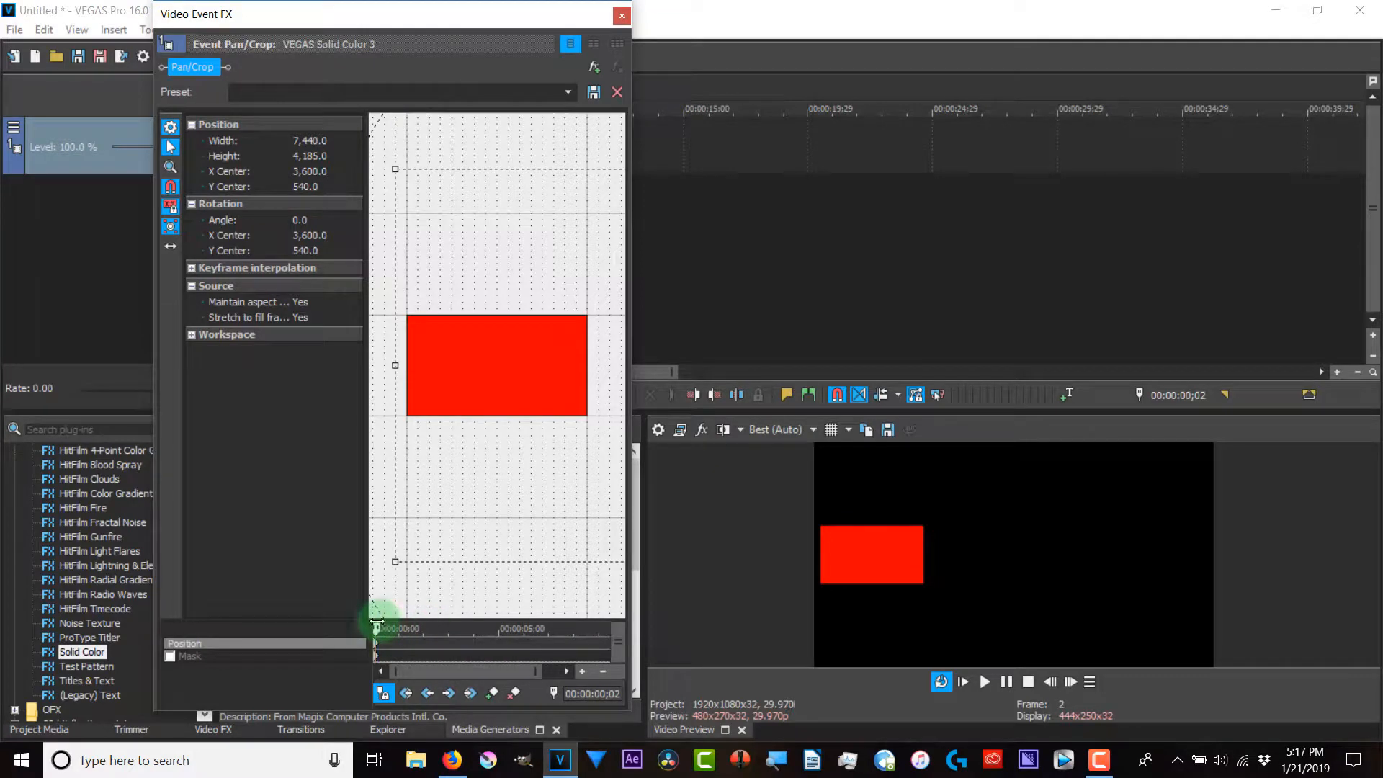
Step: Keyframe the Pan/Crop X center to -1,680 on the last frame at 00:00:09;29 and close the settings
left_click_drag(376, 627, 615, 657)
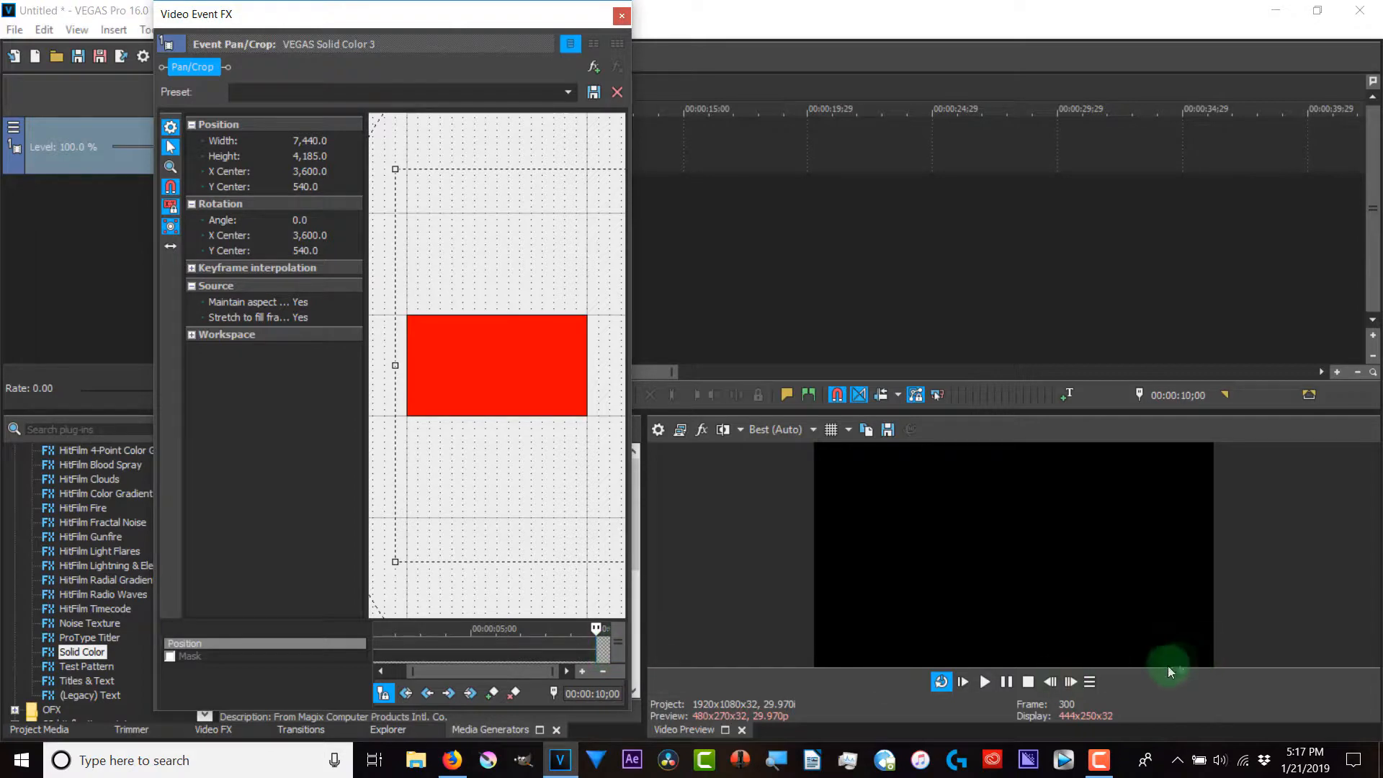
left_click(1049, 681)
mouse_move(512, 361)
left_mouse_down()
mouse_move(175, 368)
mouse_move(396, 349)
mouse_move(528, 377)
left_mouse_up()
left_click_drag(429, 373, 377, 368)
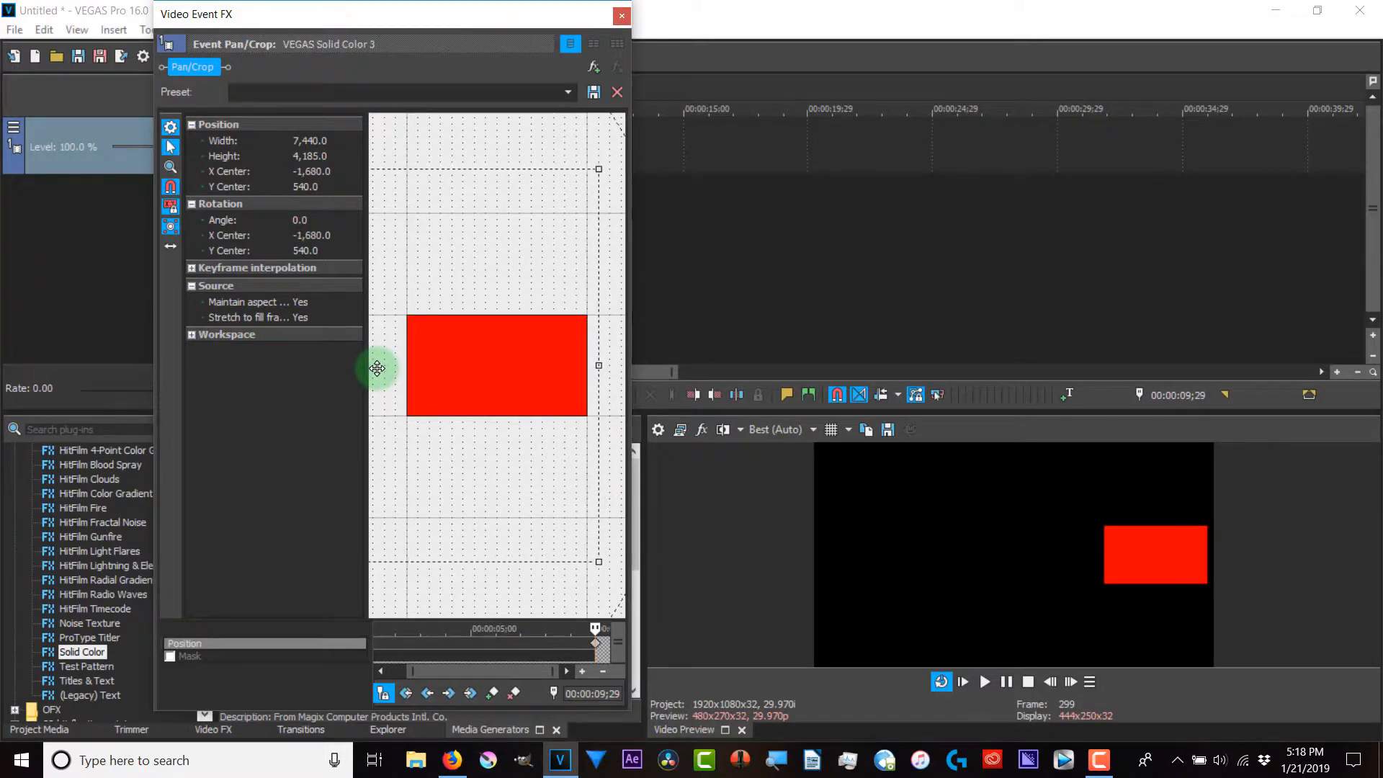
left_click(620, 15)
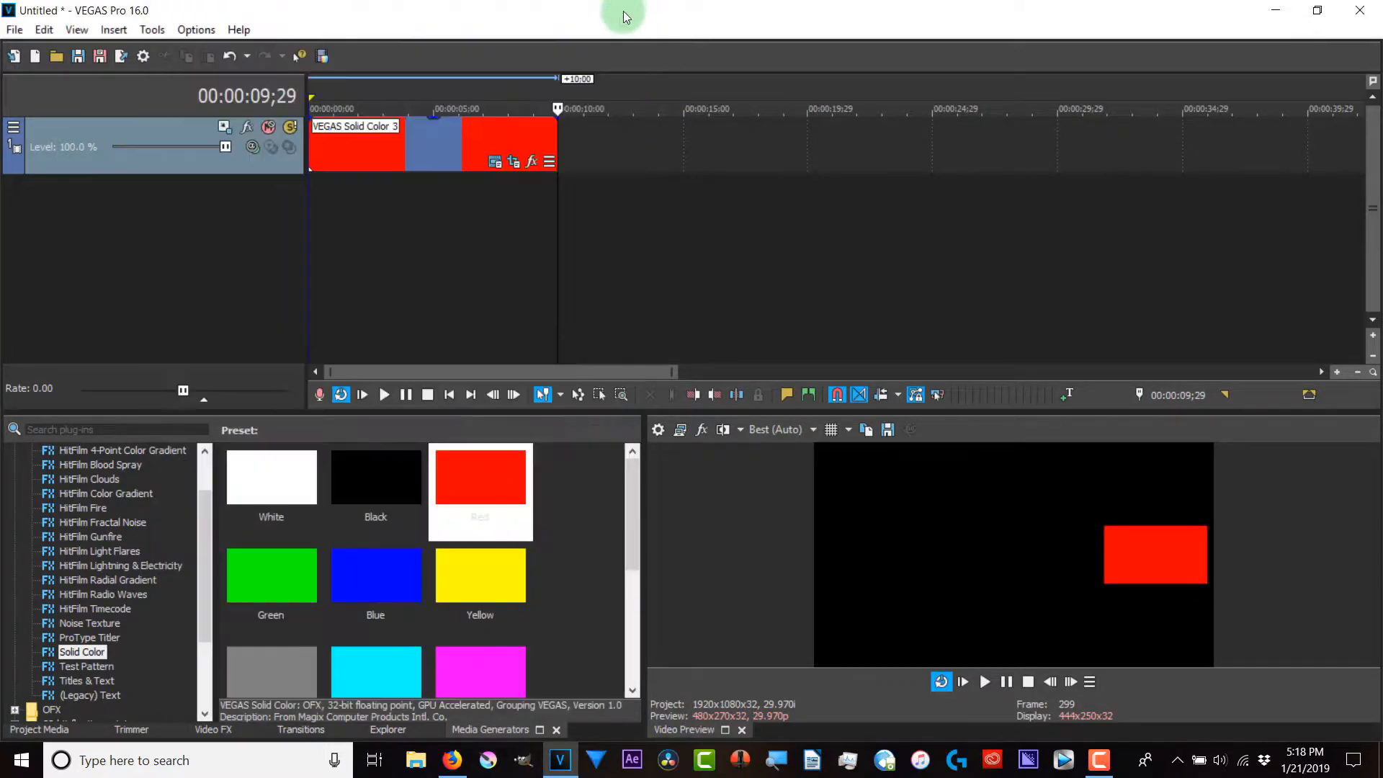
Step: Select the red clip's full time range and play it from the start to preview the movement, pausing partway
double_click(418, 143)
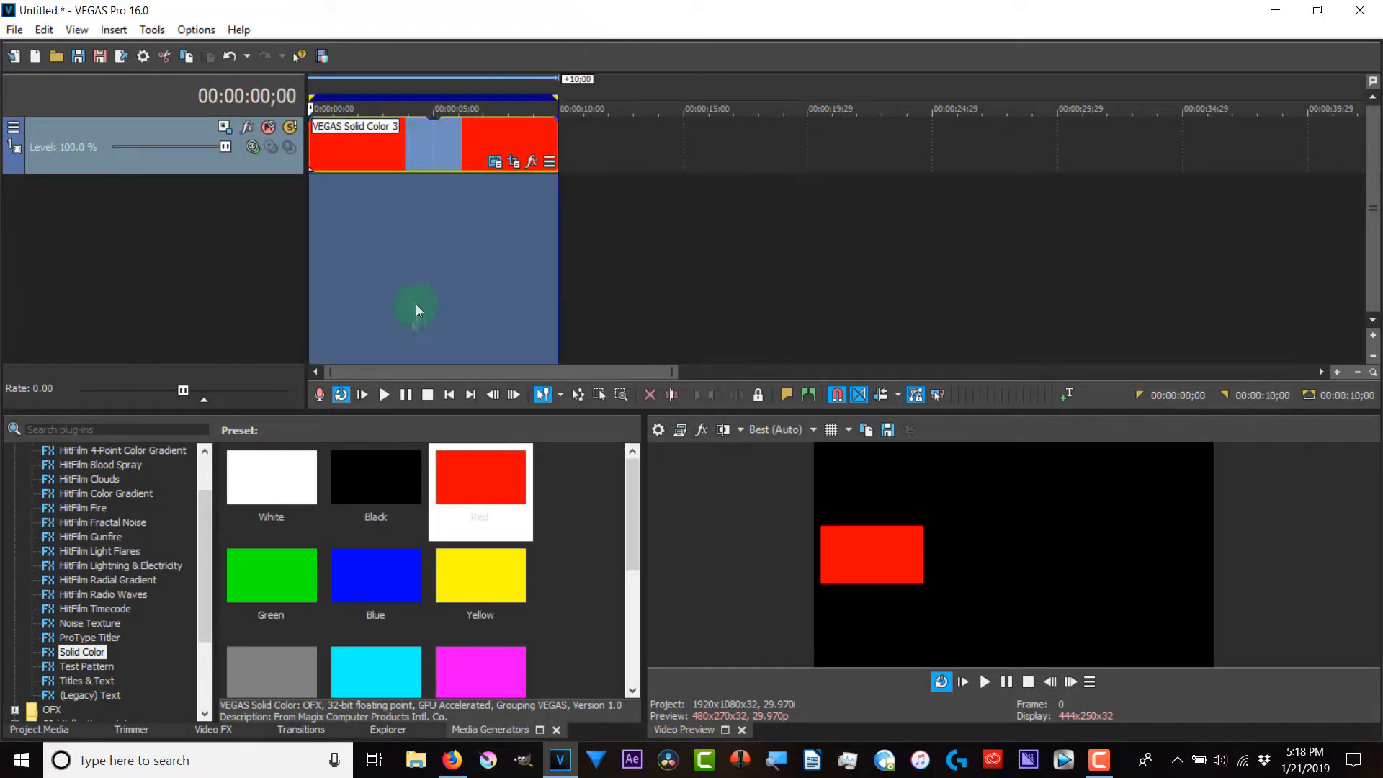
left_click(406, 396)
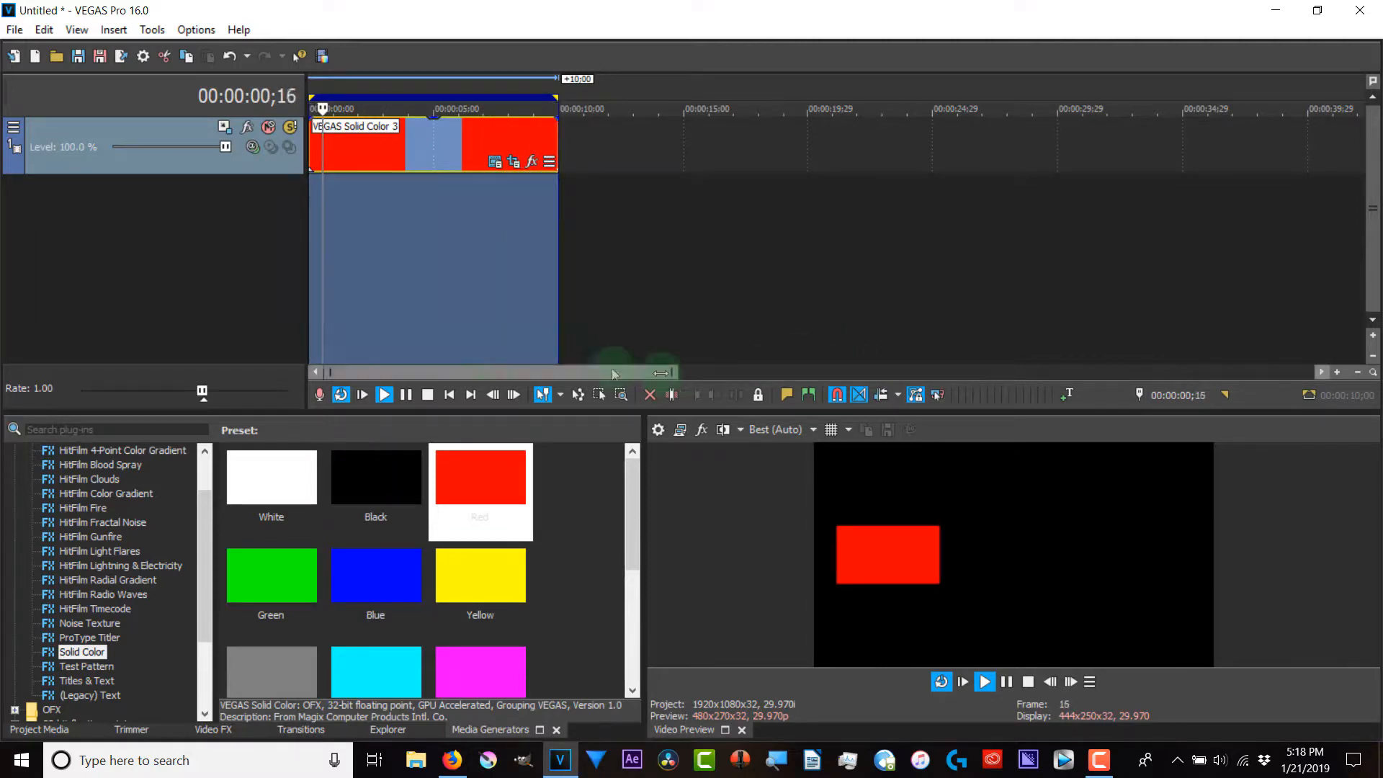
left_click(402, 396)
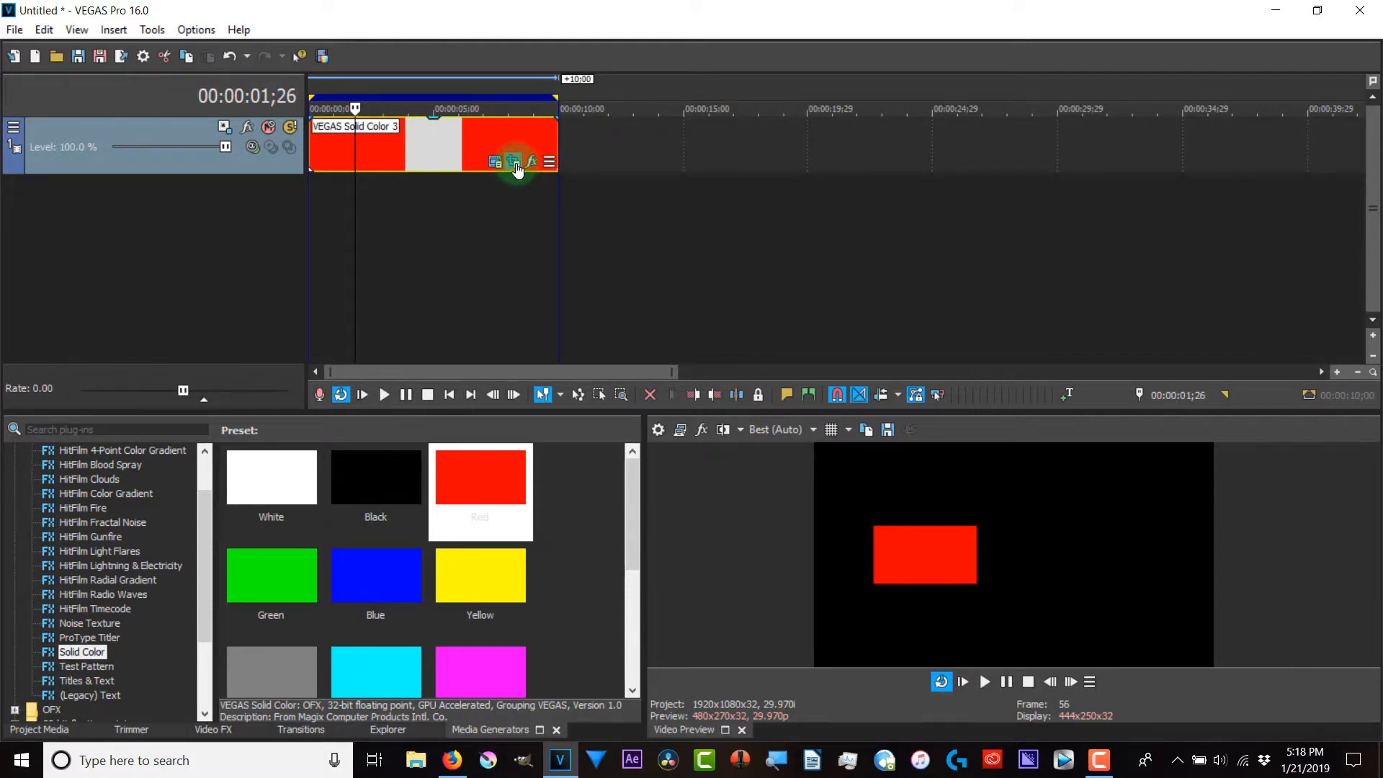
Step: Set the red clip's first Pan/Crop position keyframe to Smooth interpolation and close the settings
left_click(513, 161)
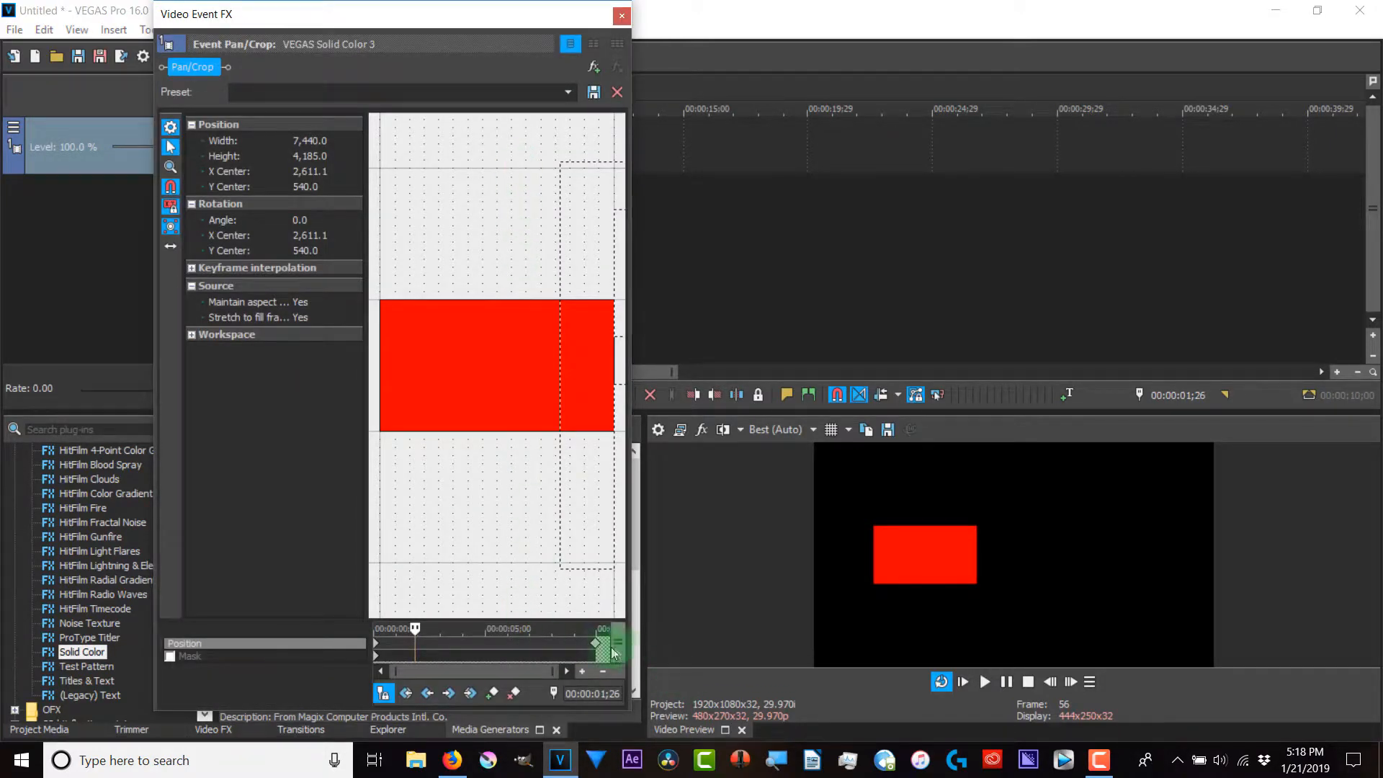
left_click(377, 650)
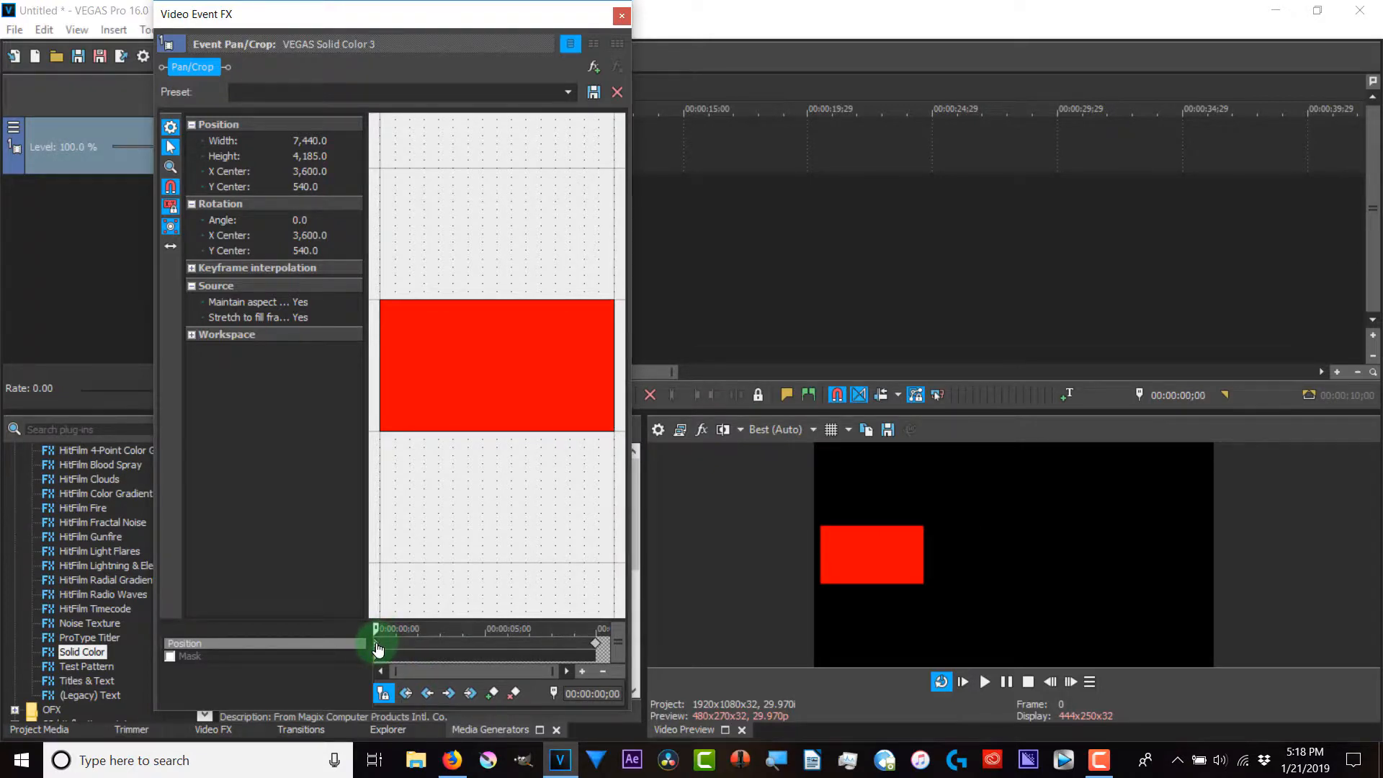
right_click(377, 649)
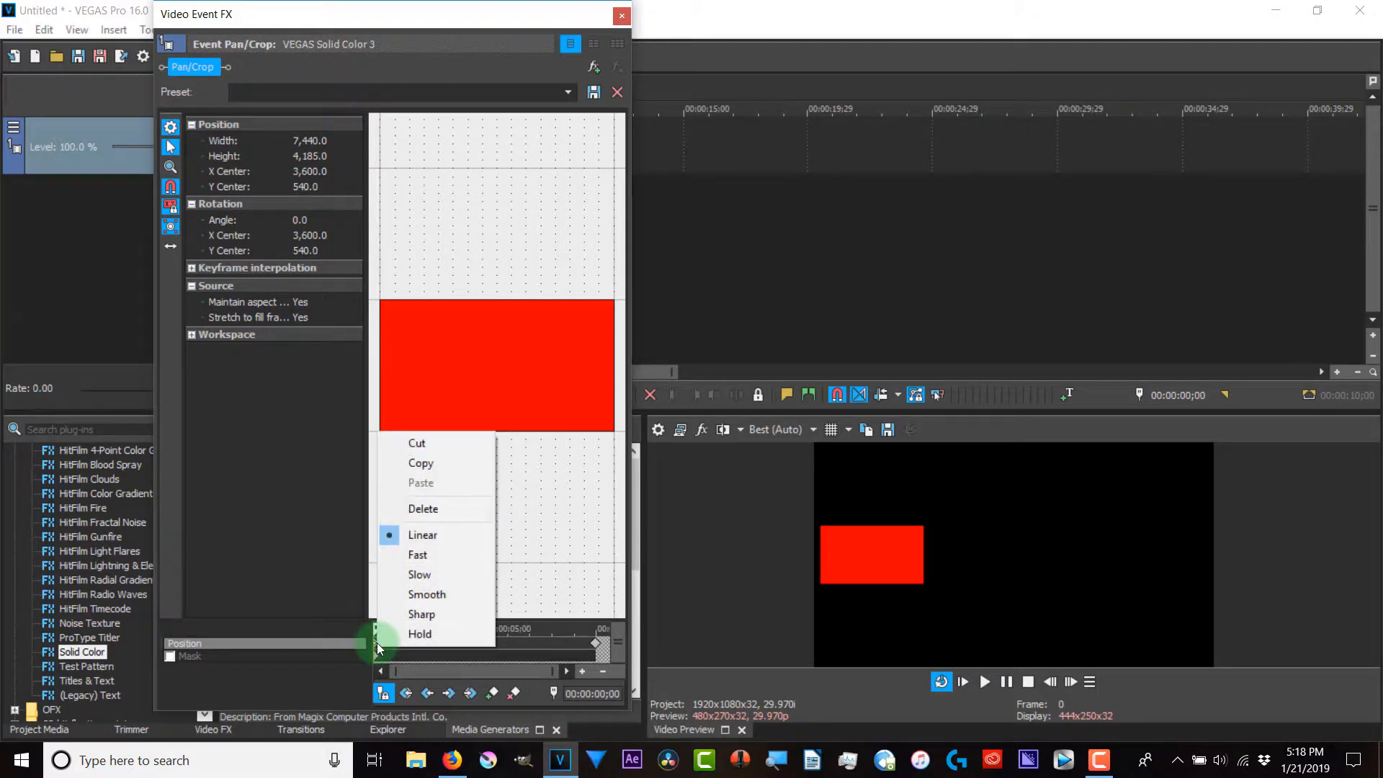
left_click(433, 594)
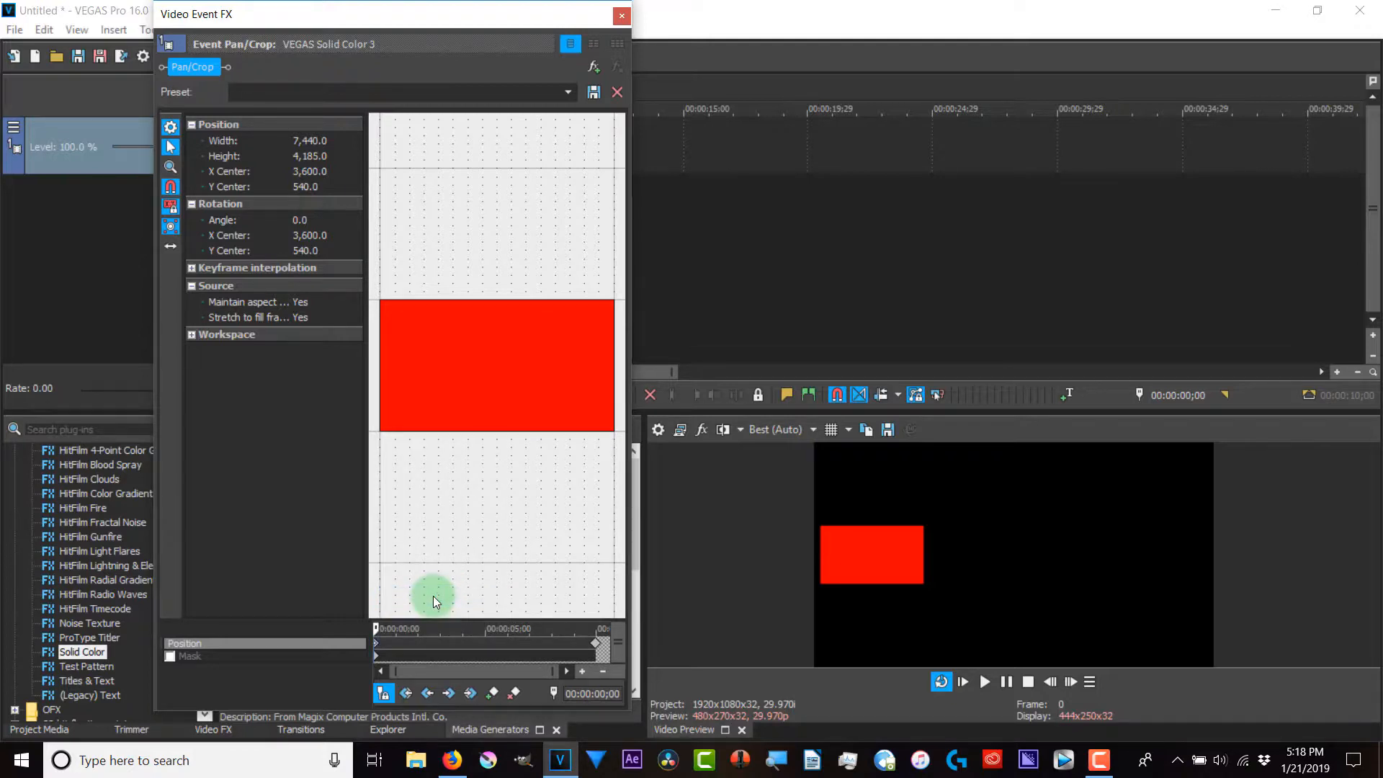
left_click(621, 15)
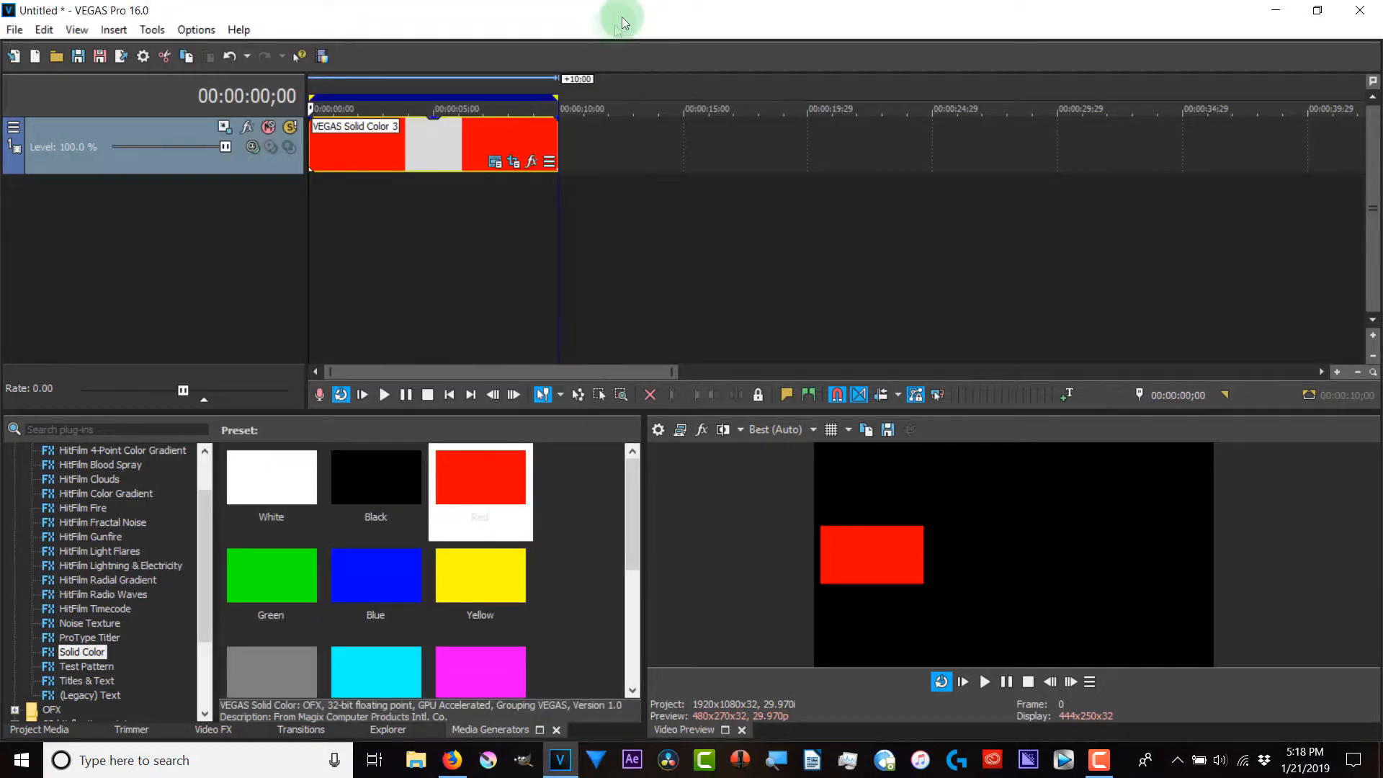
Step: Duplicate the red clip as a new copy of the source media and place it on a new track directly beneath the original
left_click(433, 145)
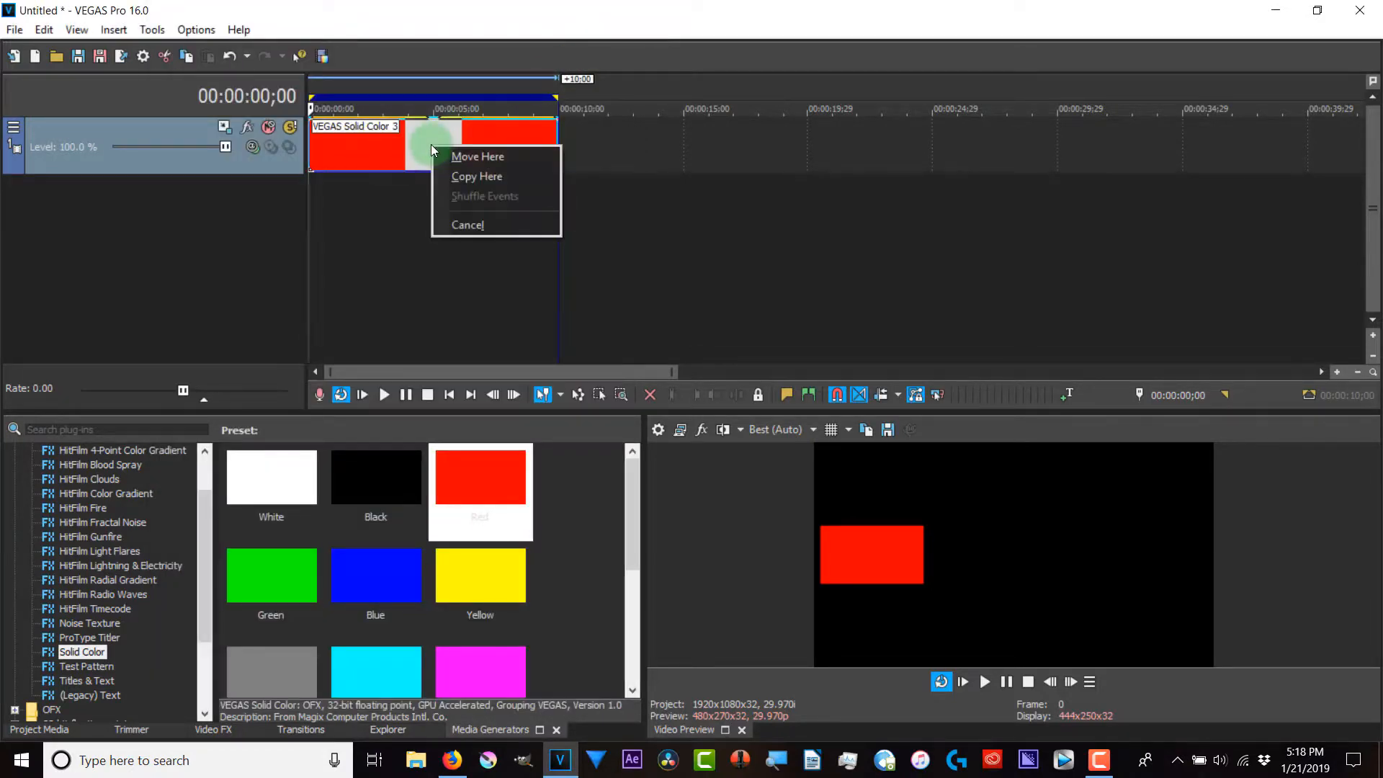
left_click(464, 179)
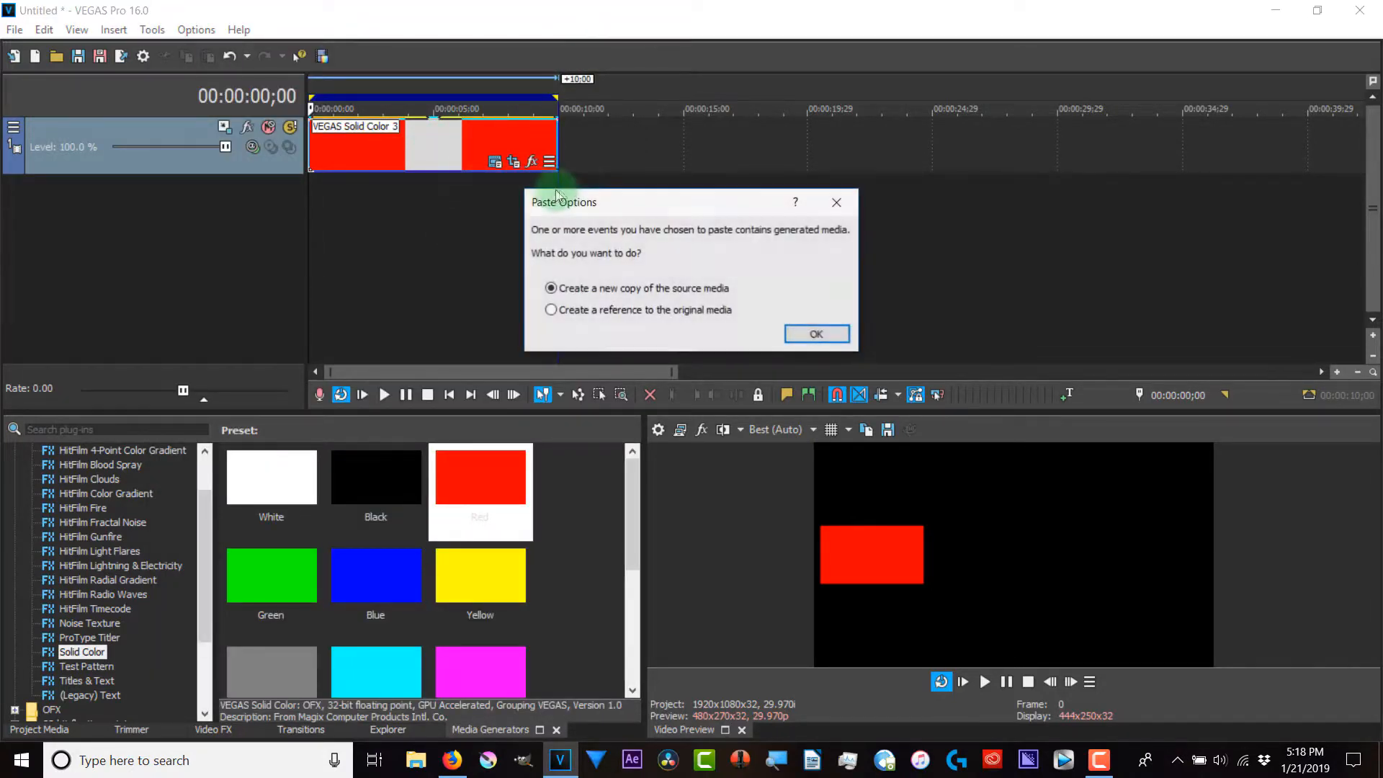
left_click(816, 332)
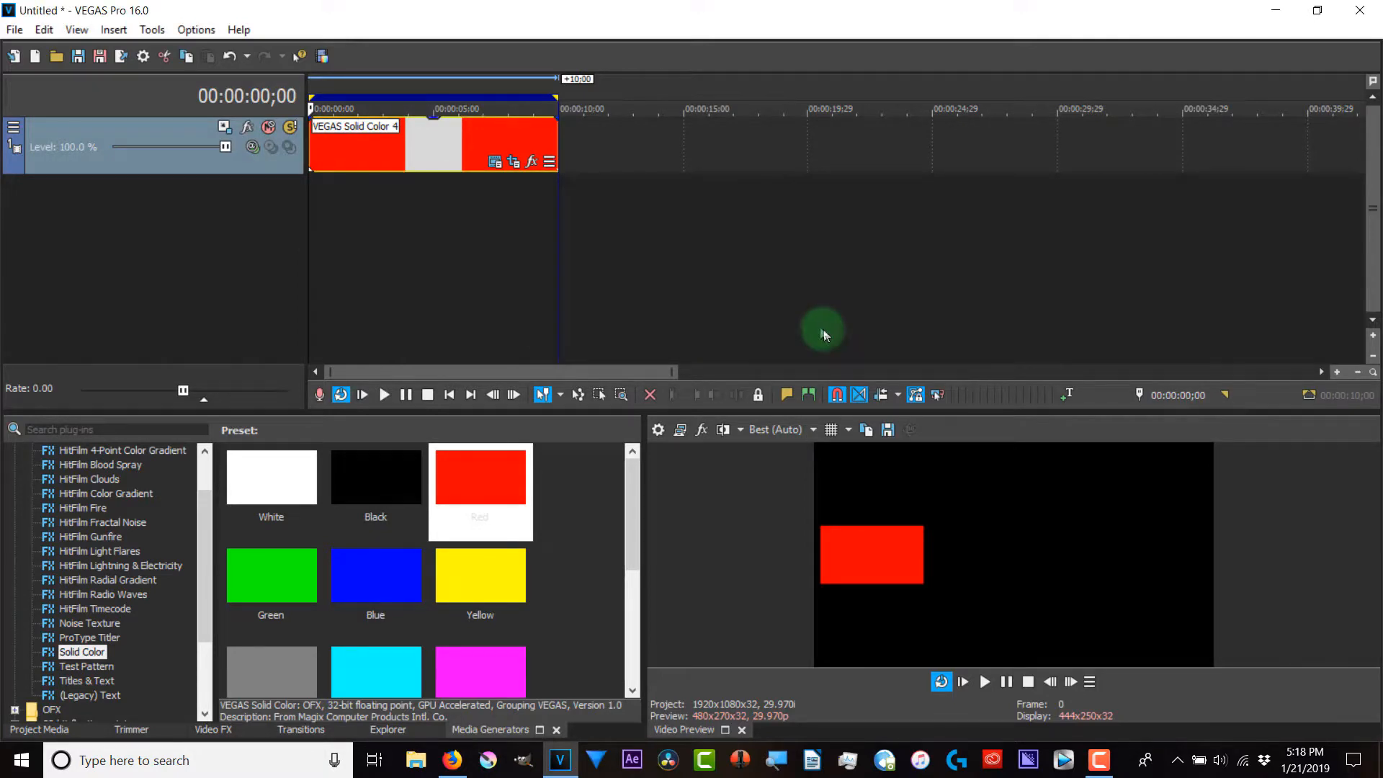
left_click_drag(435, 140, 439, 213)
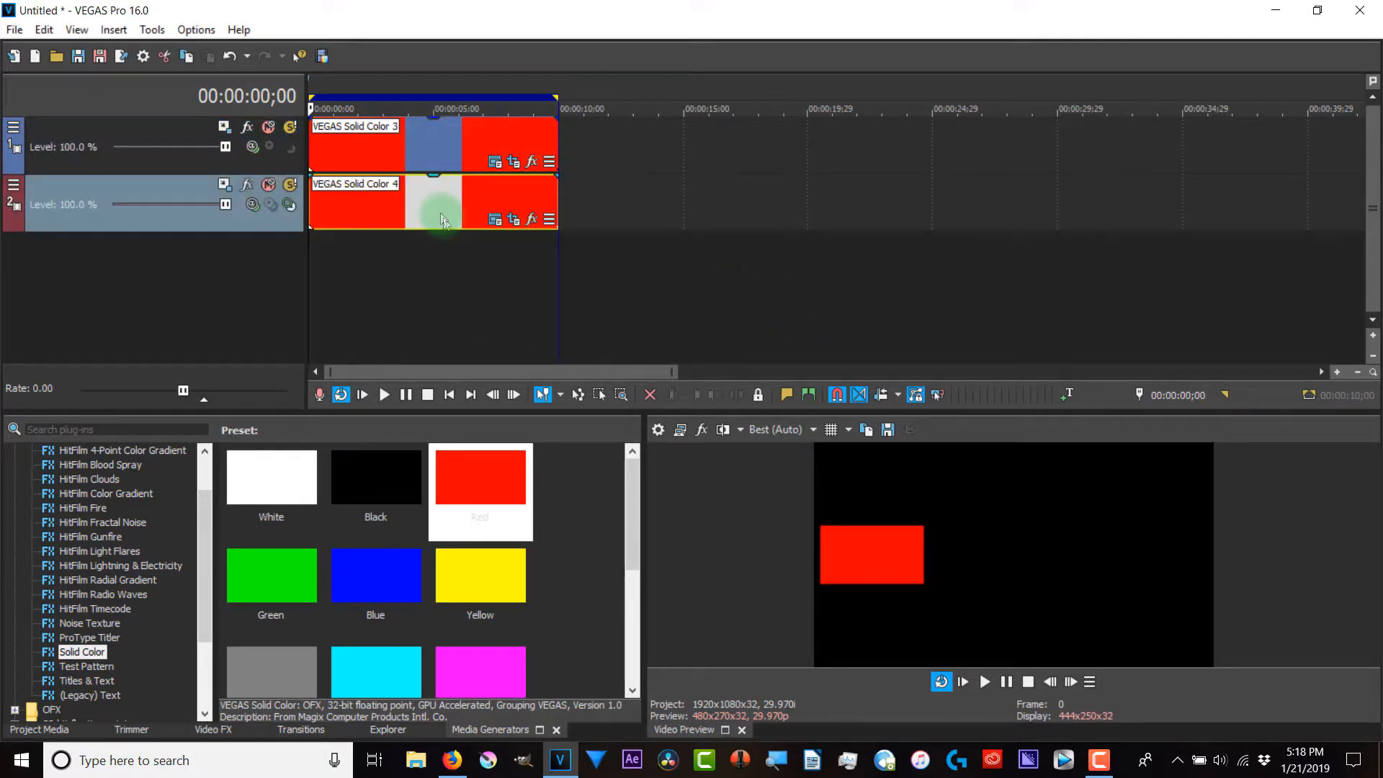
Step: Set the duplicate clip's first Pan/Crop position keyframe on track 2 to Linear interpolation and close the settings
left_click(512, 219)
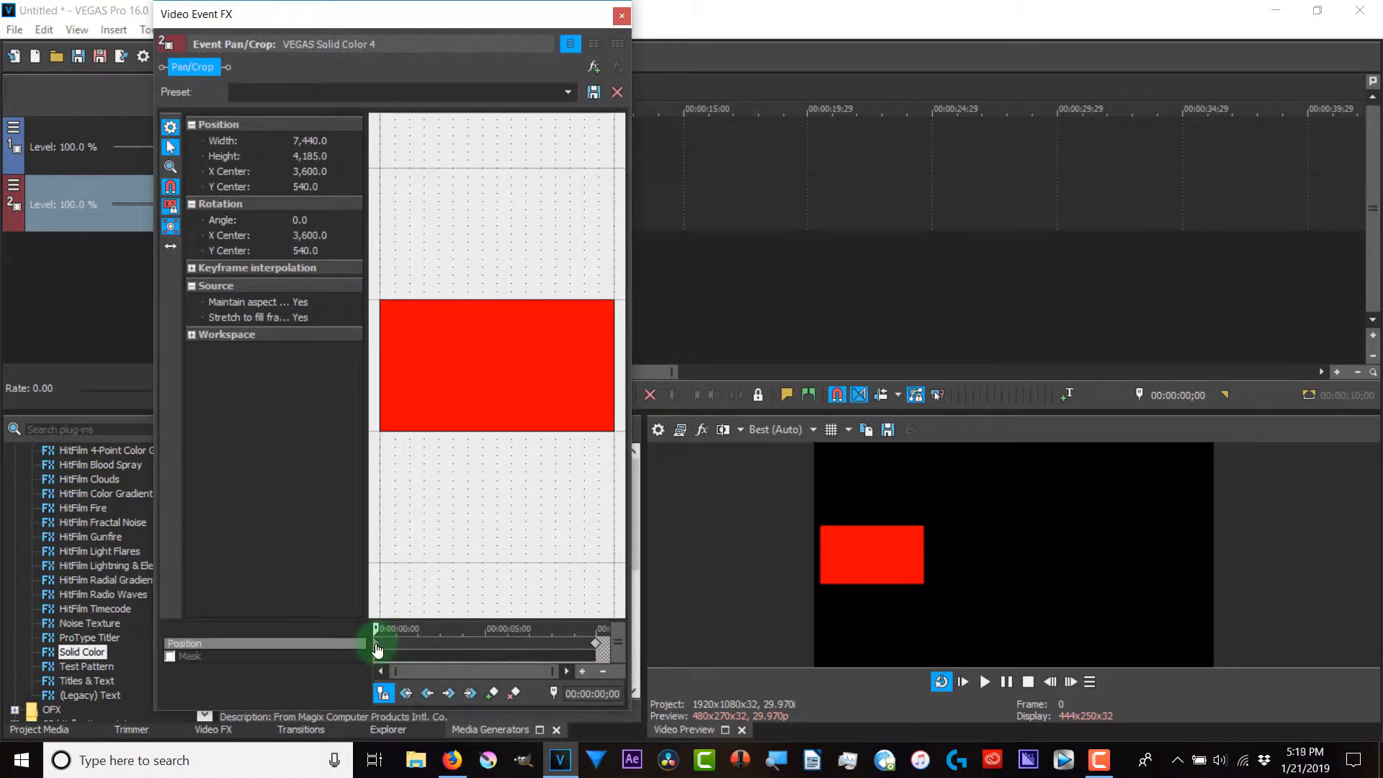
right_click(377, 649)
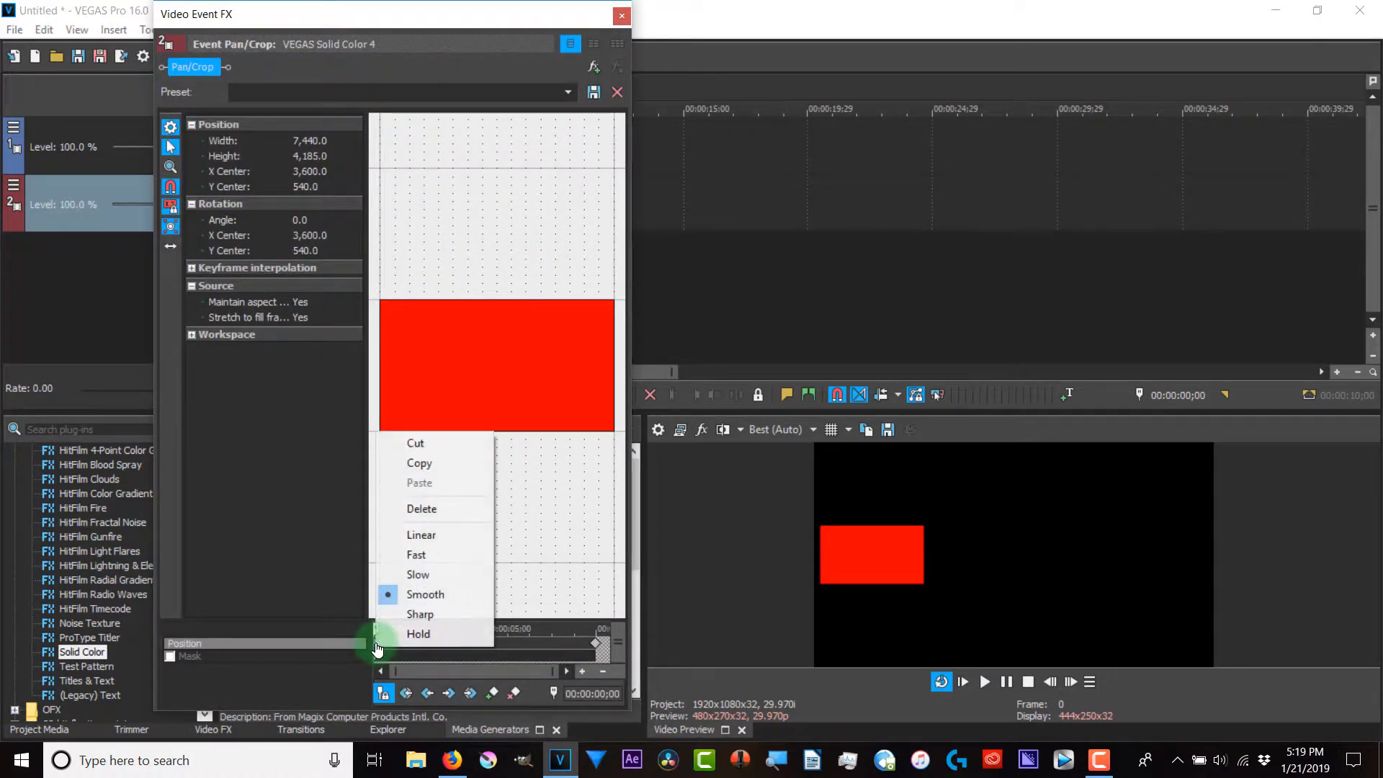
left_click(440, 535)
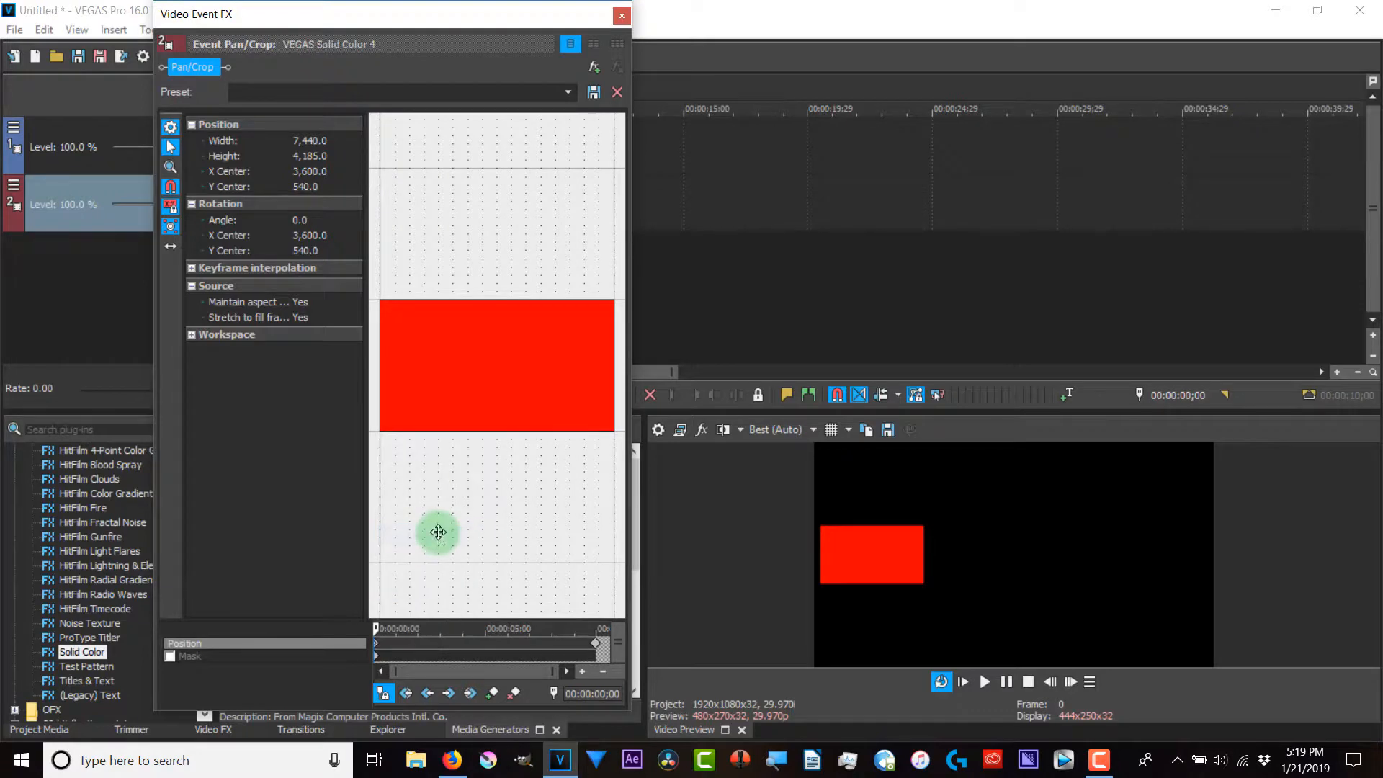
left_click(621, 16)
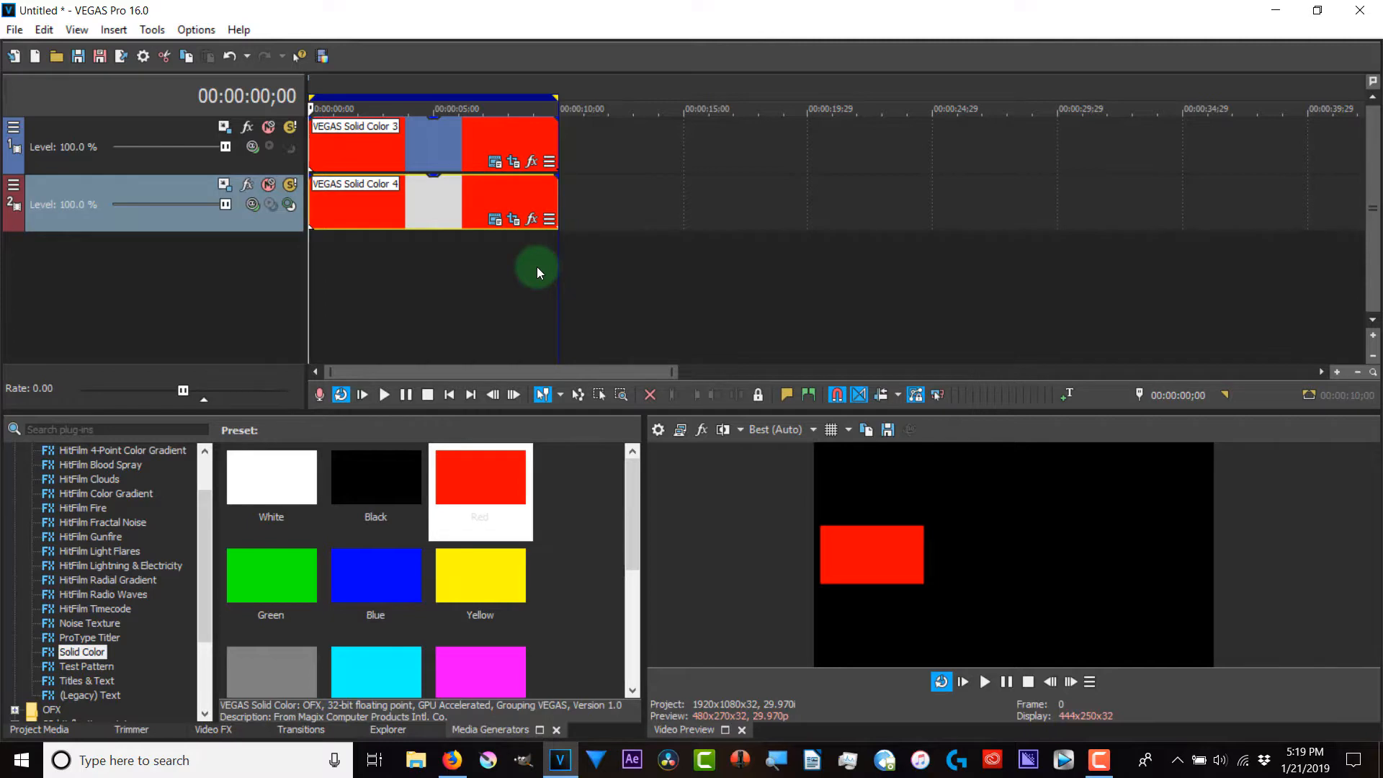
Step: Recolor the track 2 clip's generated media to magenta (1.0, 0.06, 0.93, 1.0) and close the generator settings
left_click(494, 220)
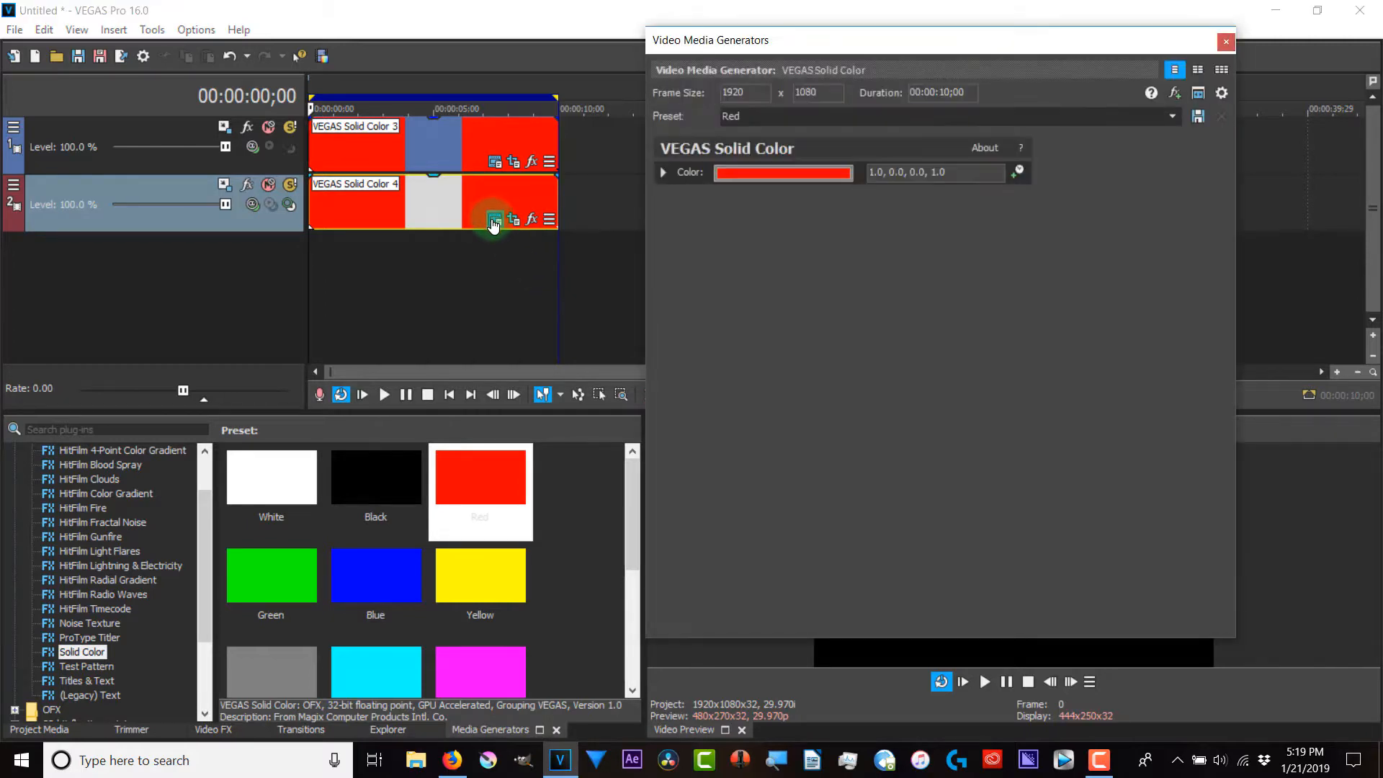
left_click(723, 175)
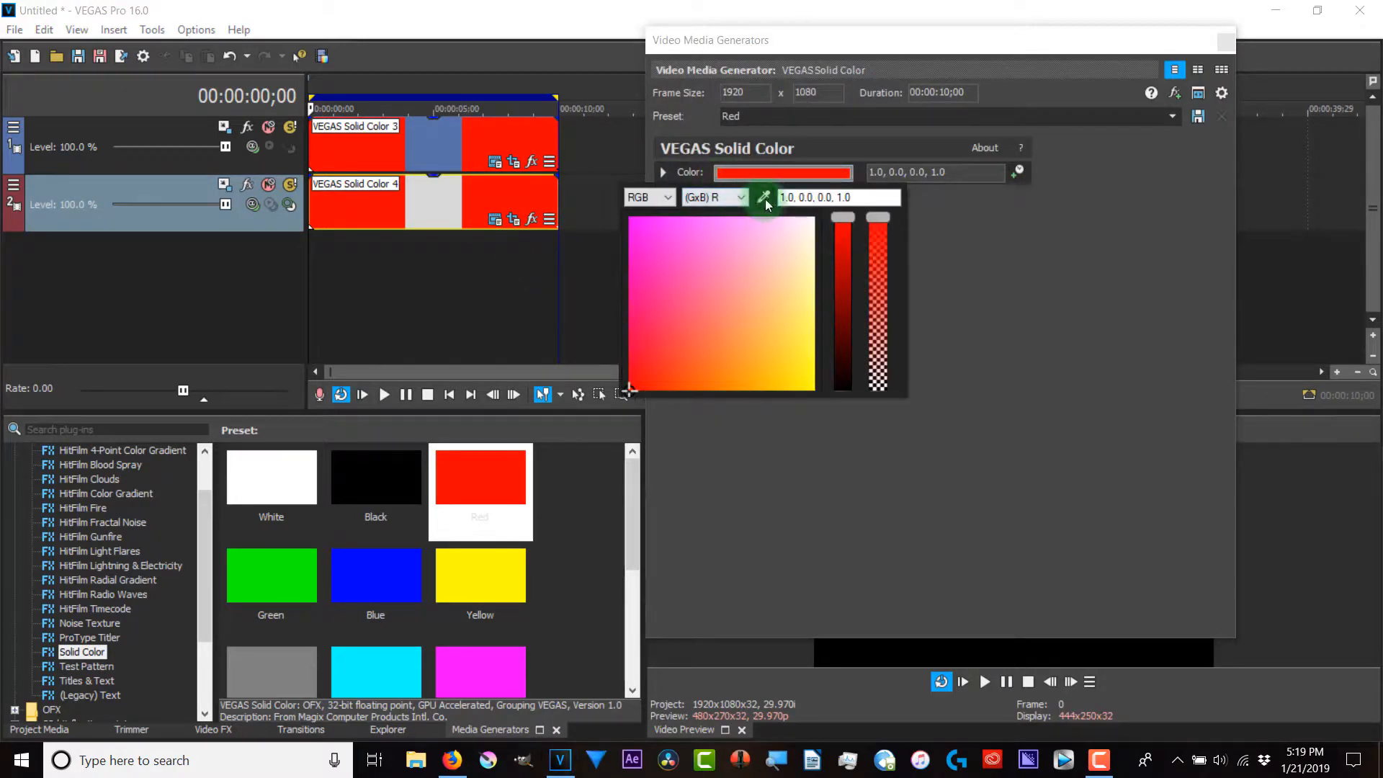
left_click(639, 229)
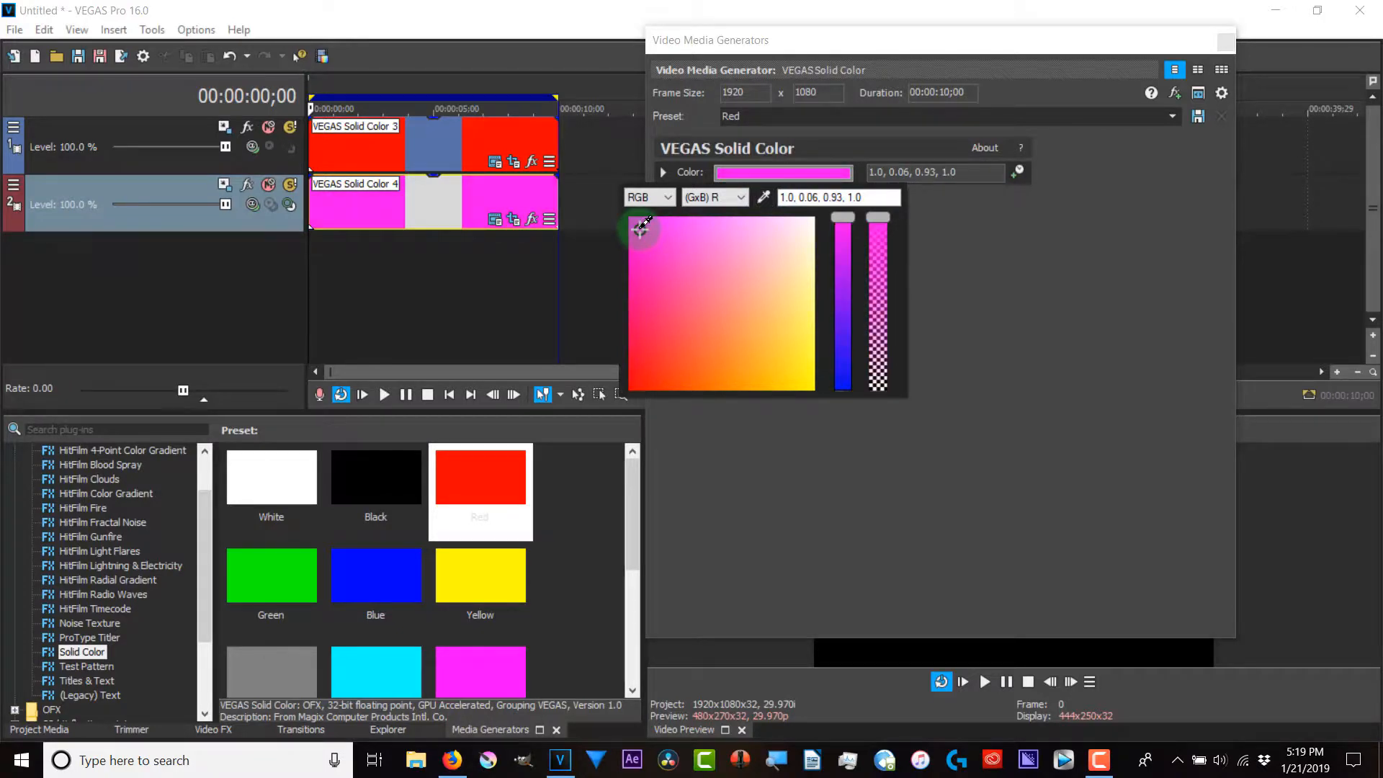
left_click(1226, 46)
left_click(1227, 43)
Step: Select the magenta clip's time range and play it to compare its movement with the red clip, then pause
left_click(92, 192)
double_click(336, 211)
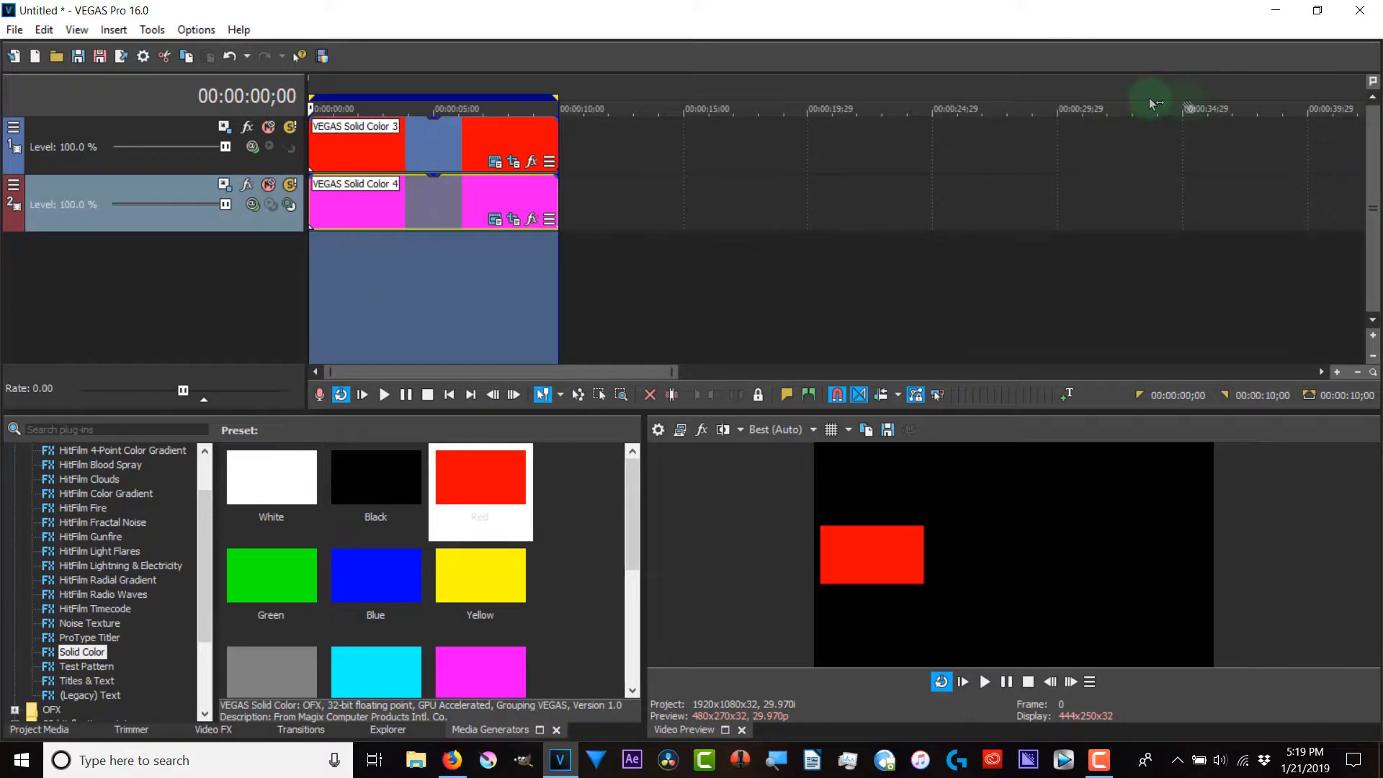
left_click(385, 396)
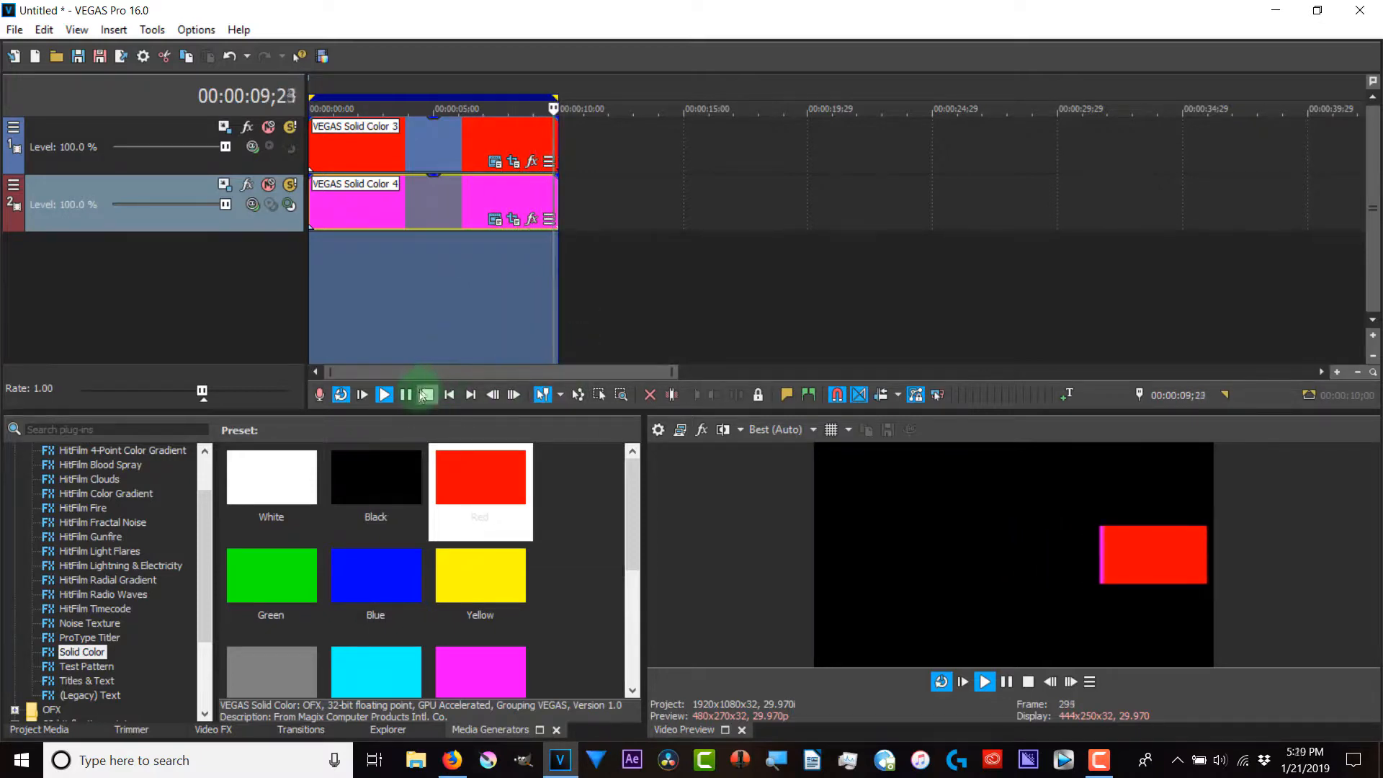
left_click(407, 394)
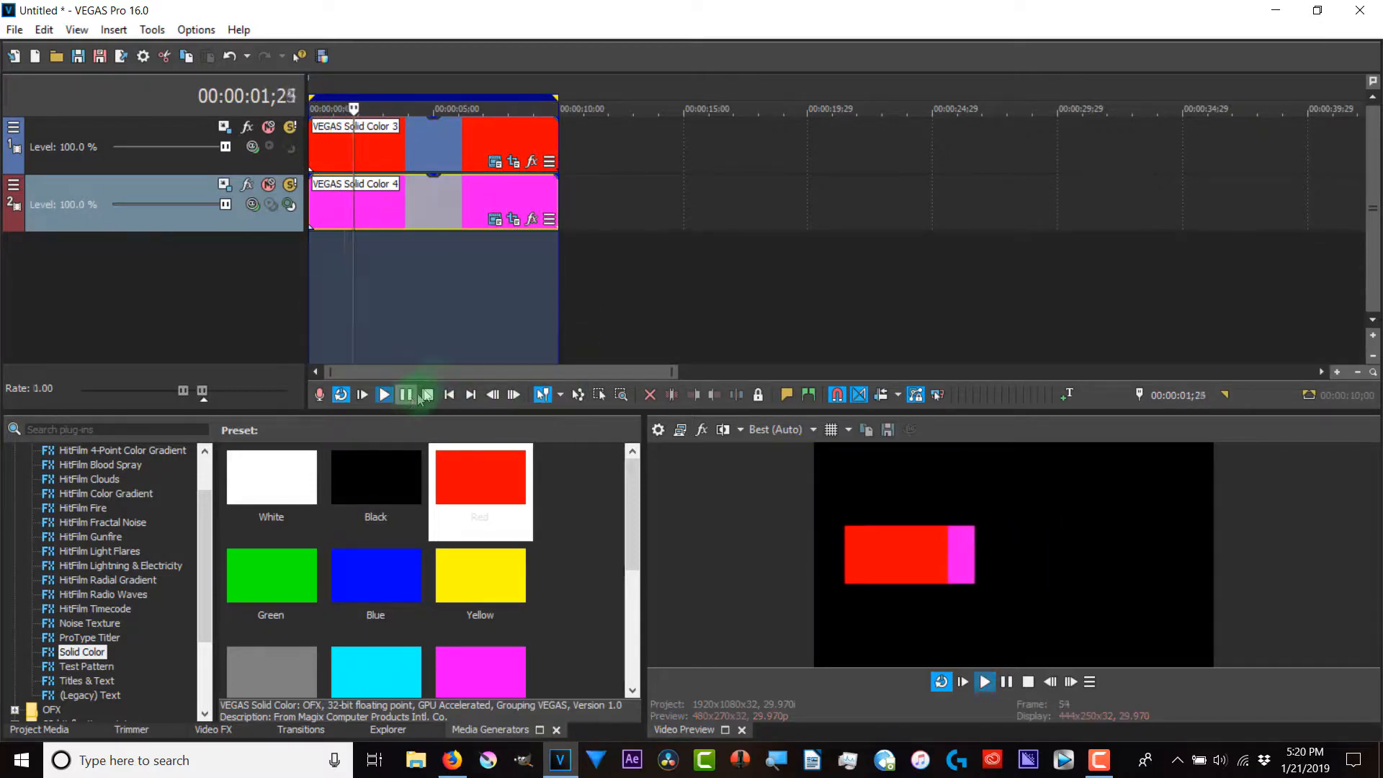
Step: Copy the magenta clip, paste it as a new copy of the source media, and move it to the start of a new third track
right_click(450, 199)
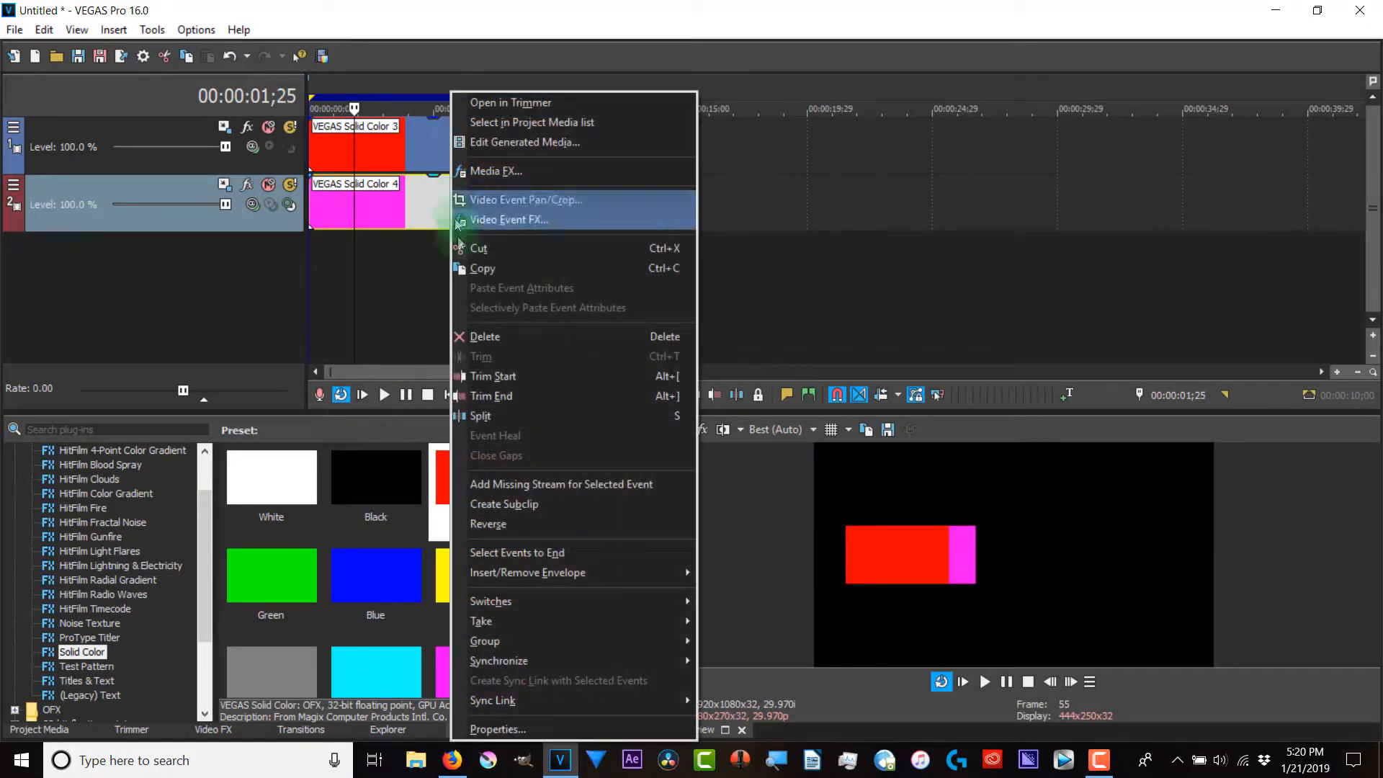
left_click(461, 268)
right_click(407, 279)
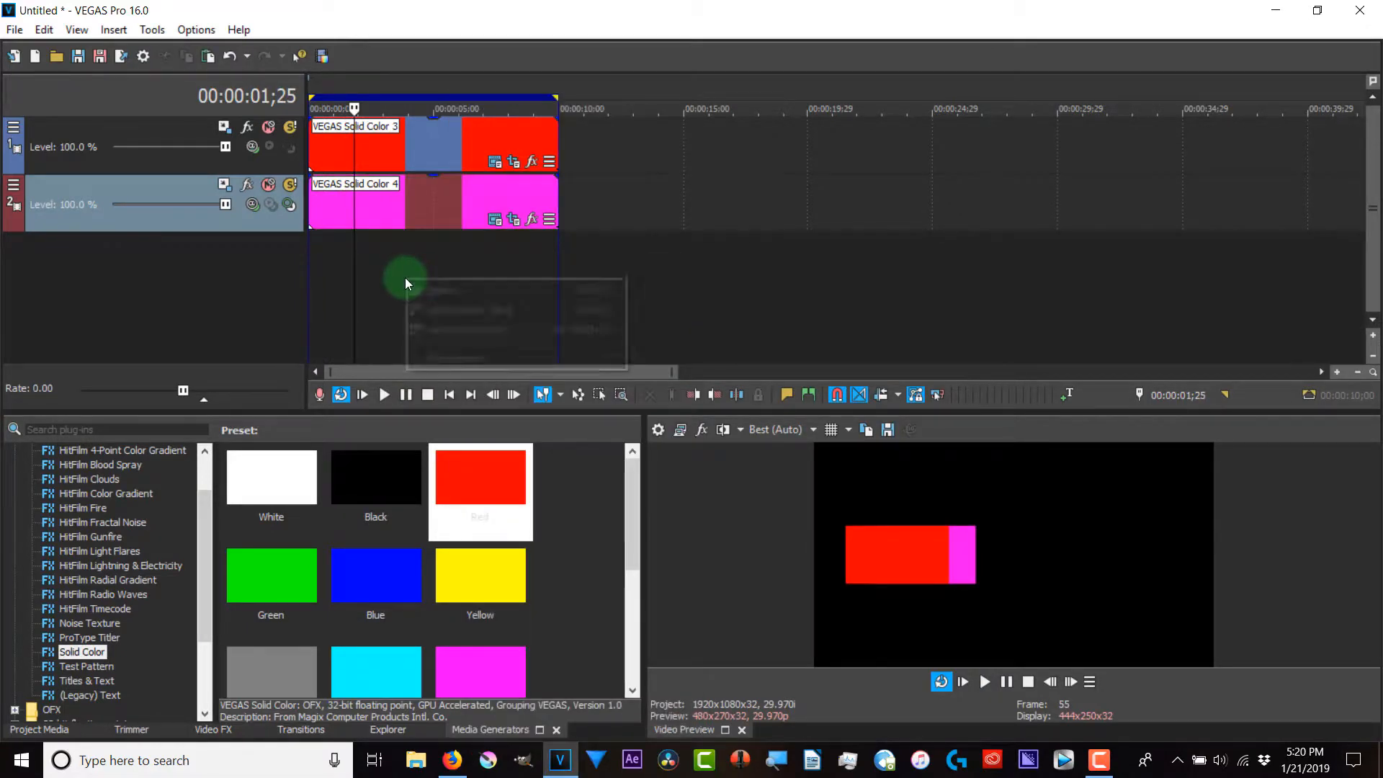
left_click(639, 203)
right_click(639, 205)
left_click(663, 214)
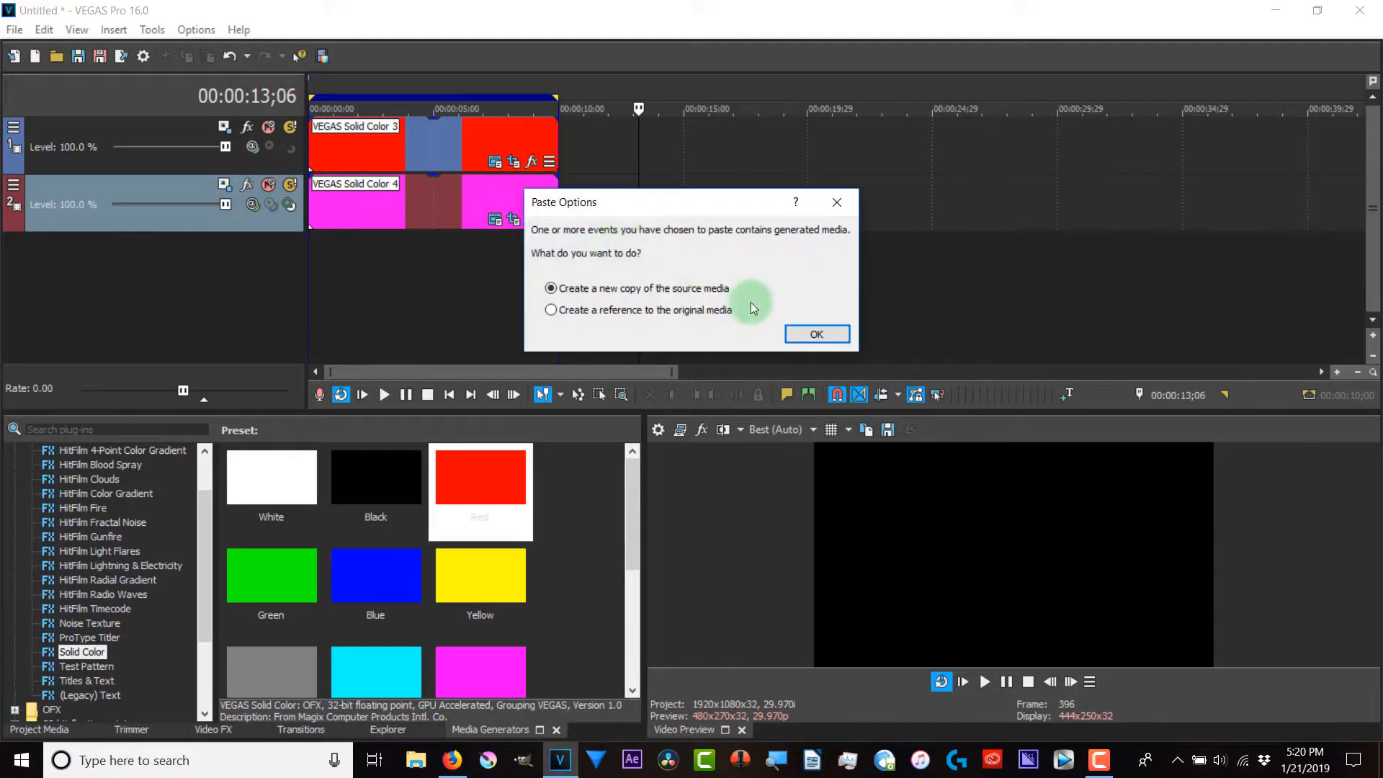
left_click(809, 333)
left_click_drag(690, 209, 377, 266)
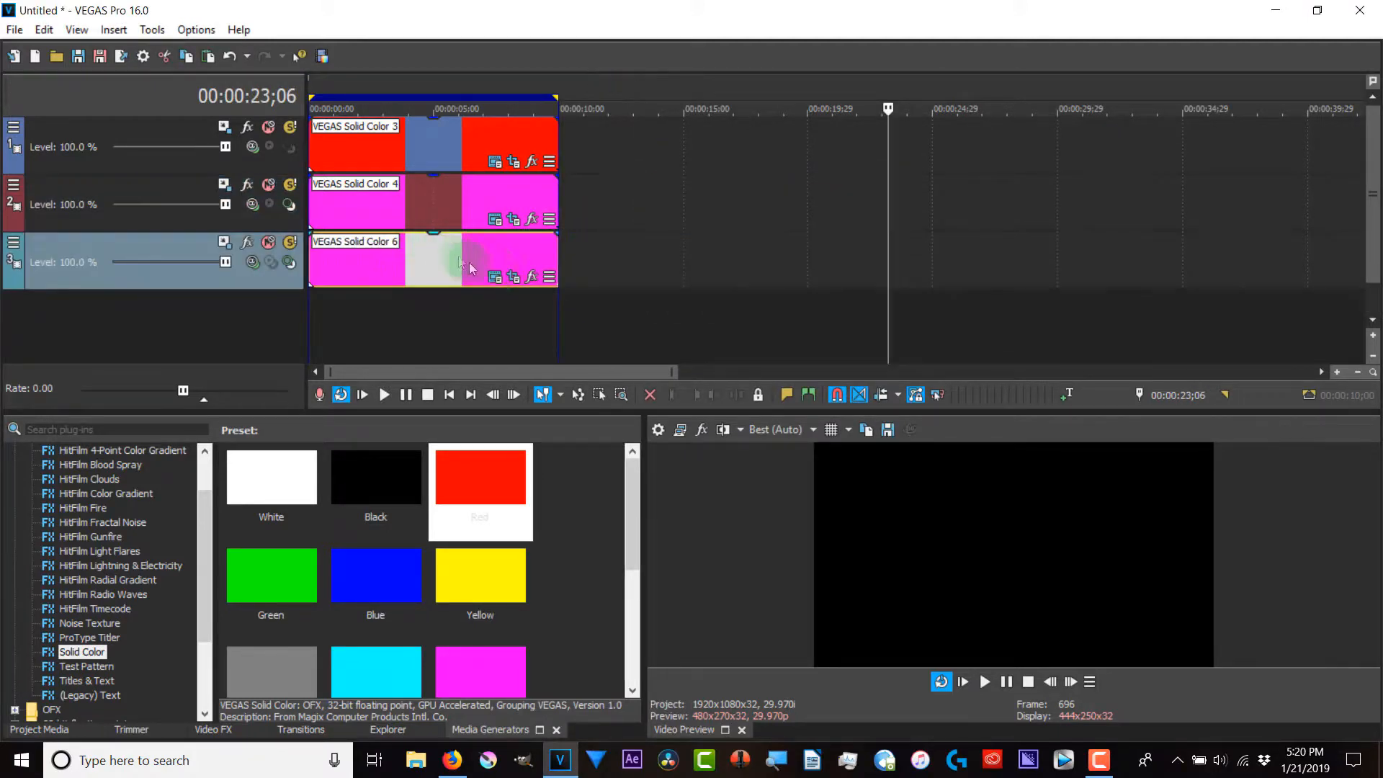
Step: Set the track 3 clip's first Pan/Crop position keyframe to Fast interpolation and close the settings
left_click(514, 279)
left_click(376, 645)
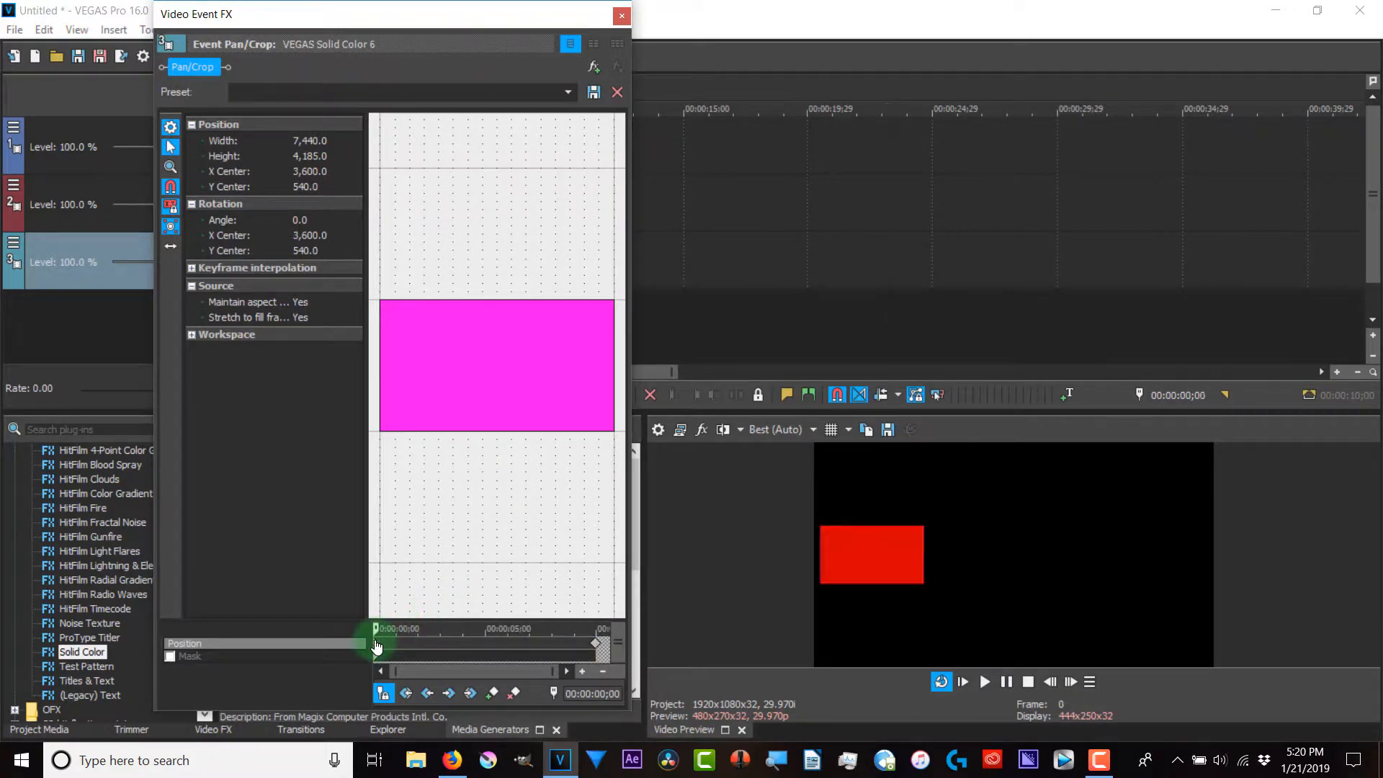
right_click(375, 647)
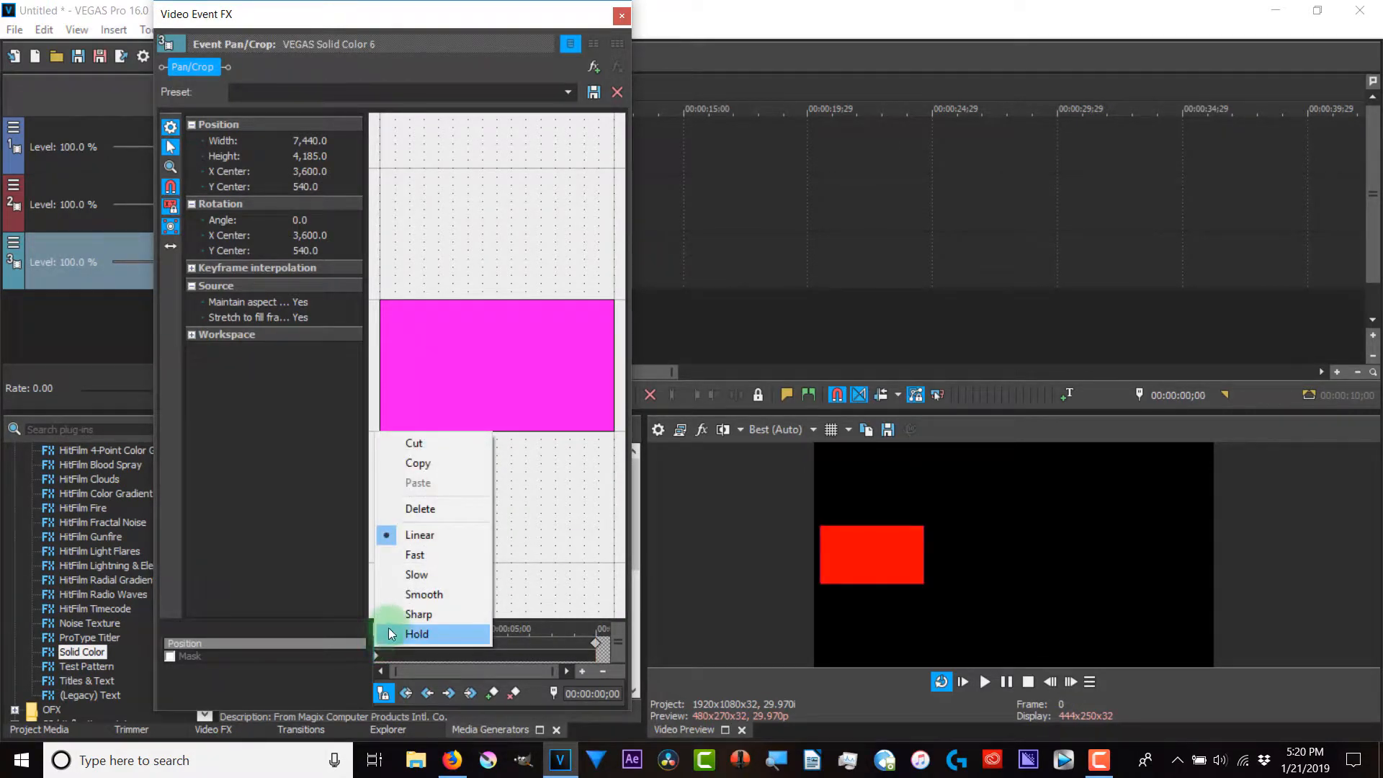
left_click(414, 556)
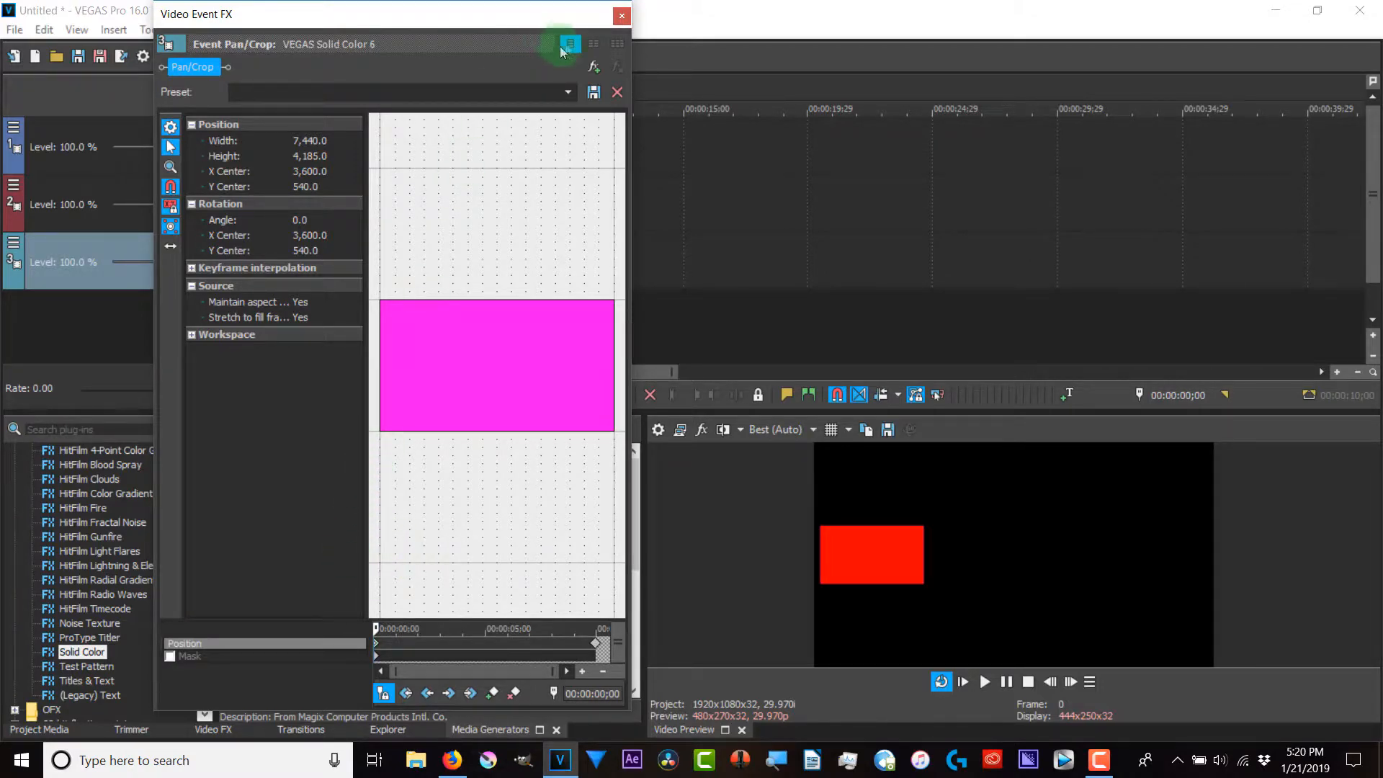
left_click(622, 15)
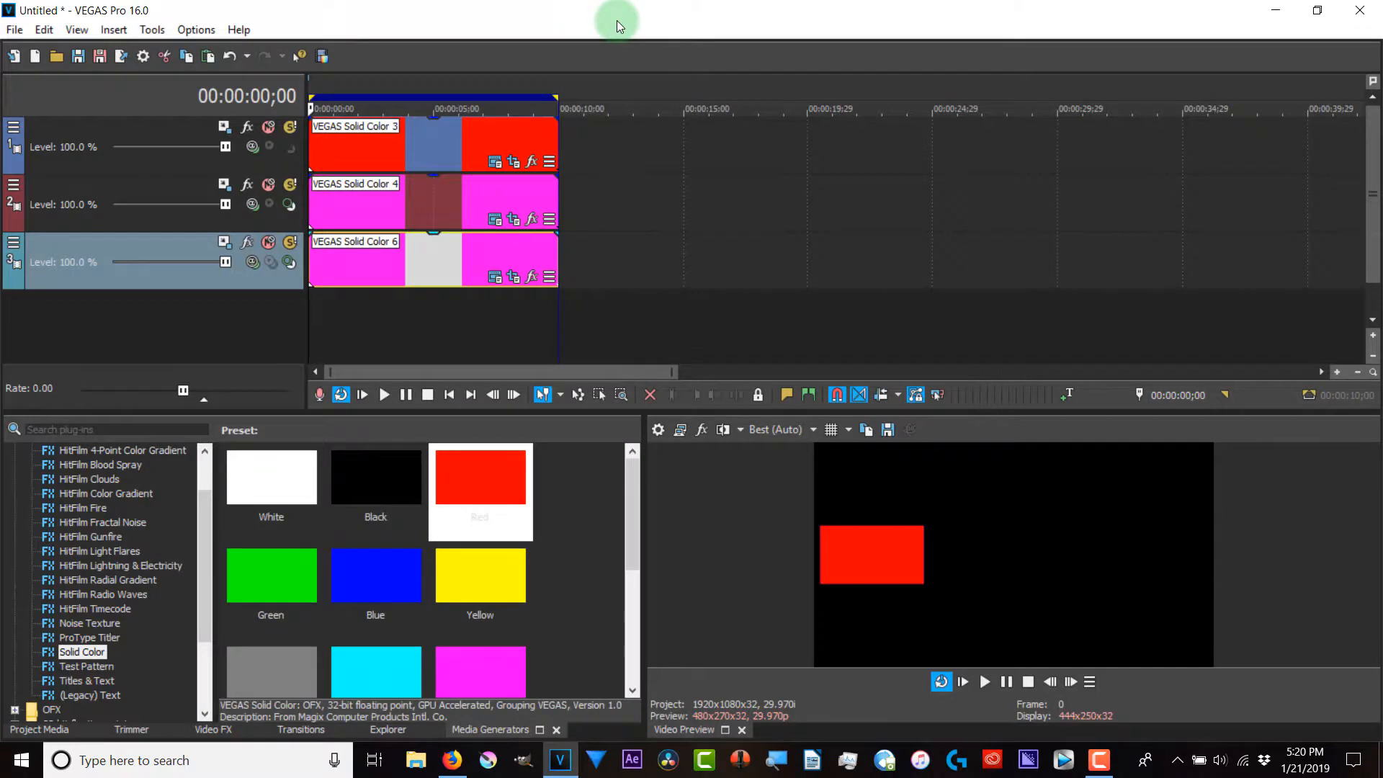
Step: Recolor the track 3 clip's generated media to green (0.08, 1.0, 0.0, 1.0) and close the generator settings
left_click(495, 279)
left_click(740, 178)
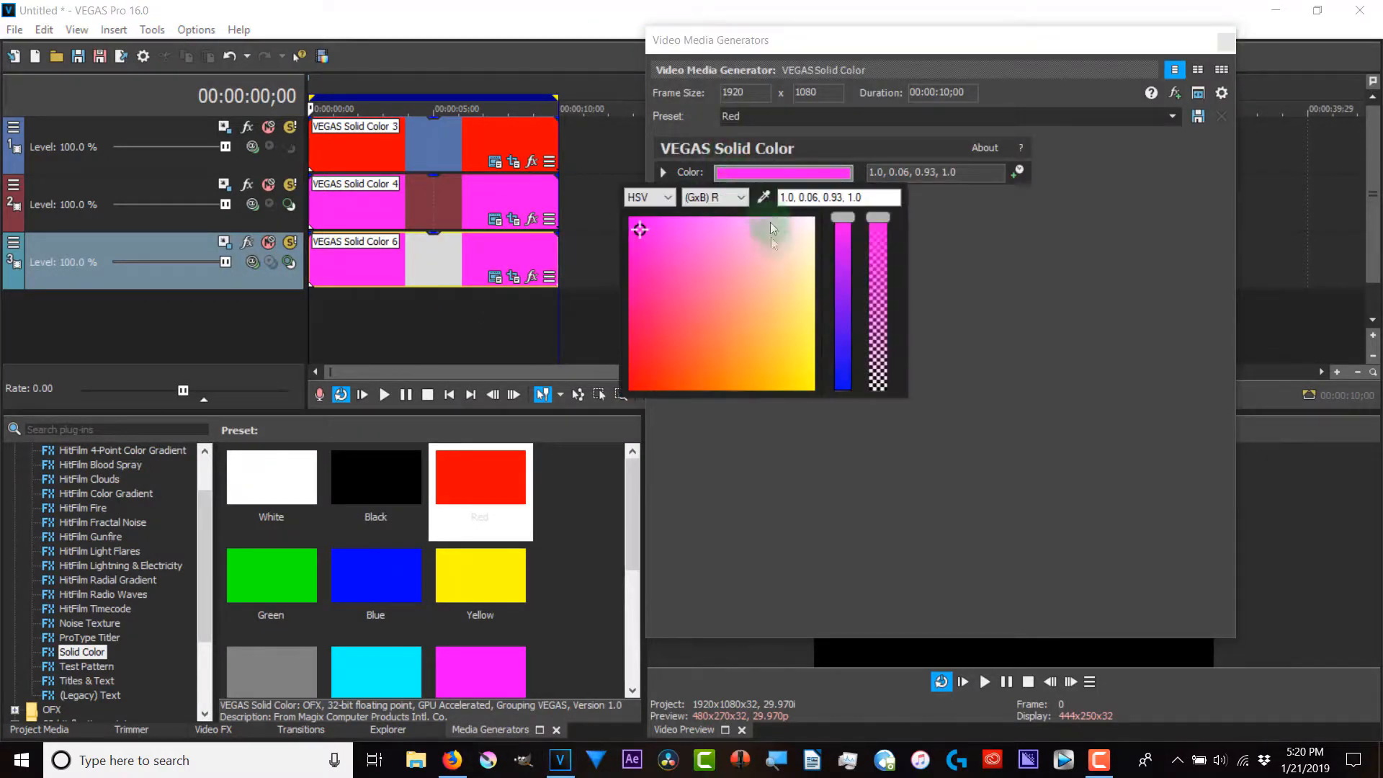
left_click(776, 297)
left_click(843, 380)
left_click_drag(777, 296, 824, 423)
left_click(1049, 343)
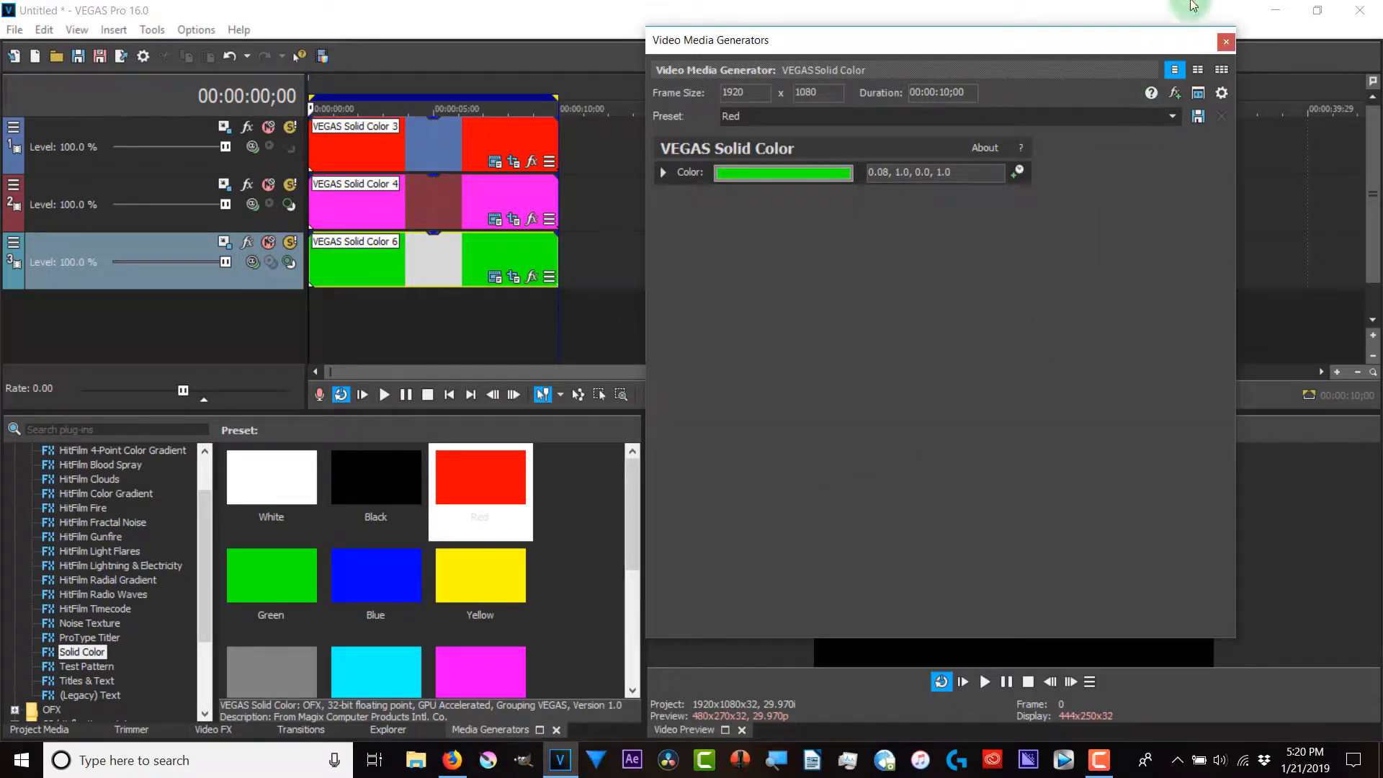
left_click(1227, 45)
Step: Select the green clip's time range and play all three clips to compare their movements, pausing after the loop restarts
double_click(398, 265)
left_click(384, 395)
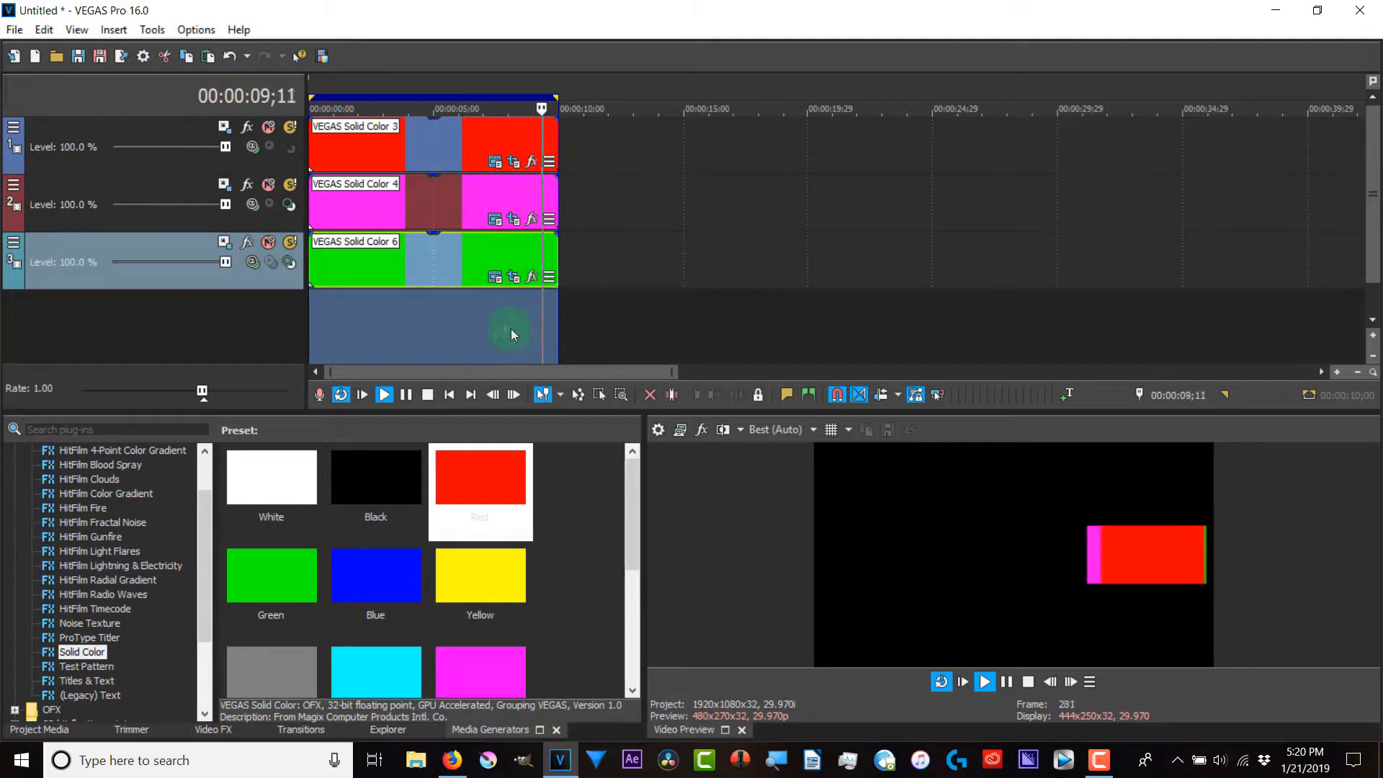
left_click(404, 396)
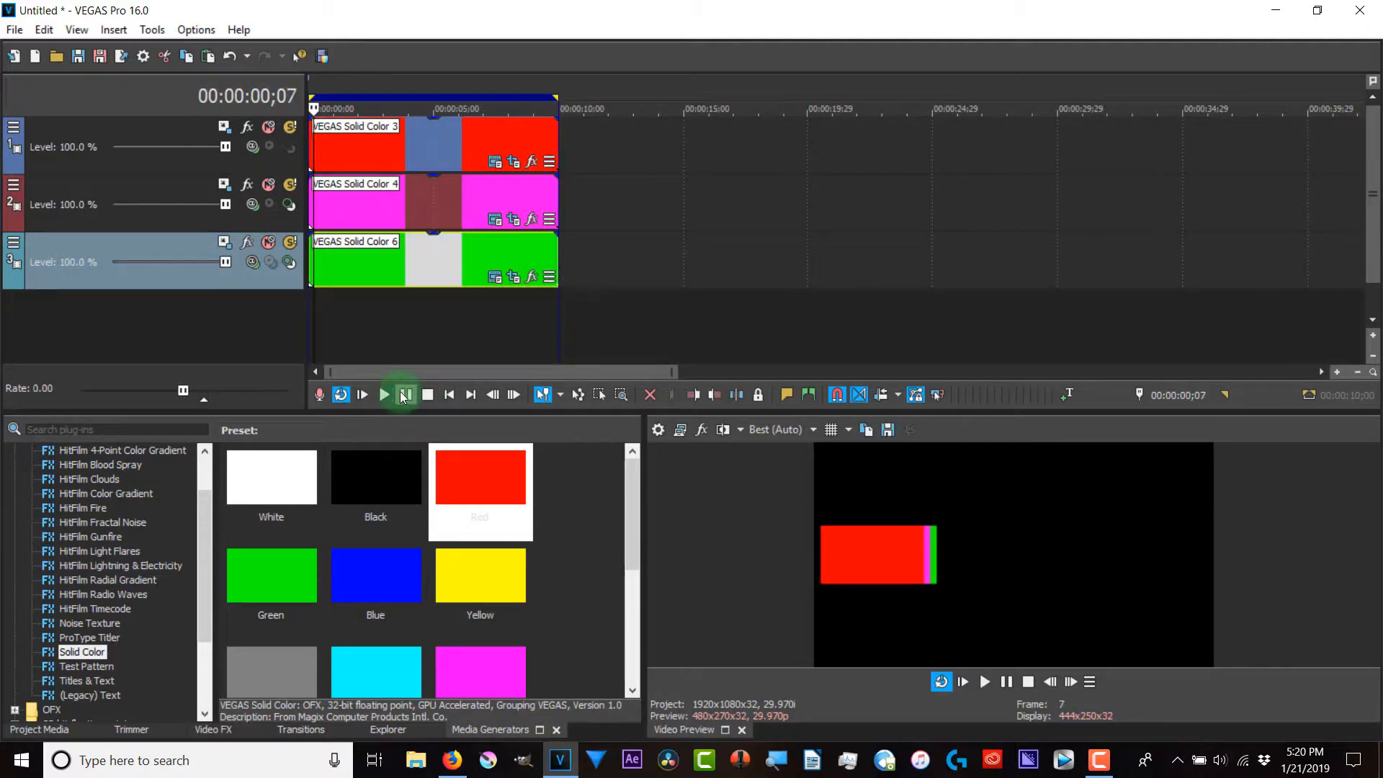
Step: Copy the green clip on track 3 and paste it on the same track as a new copy of the source media
left_click(491, 594)
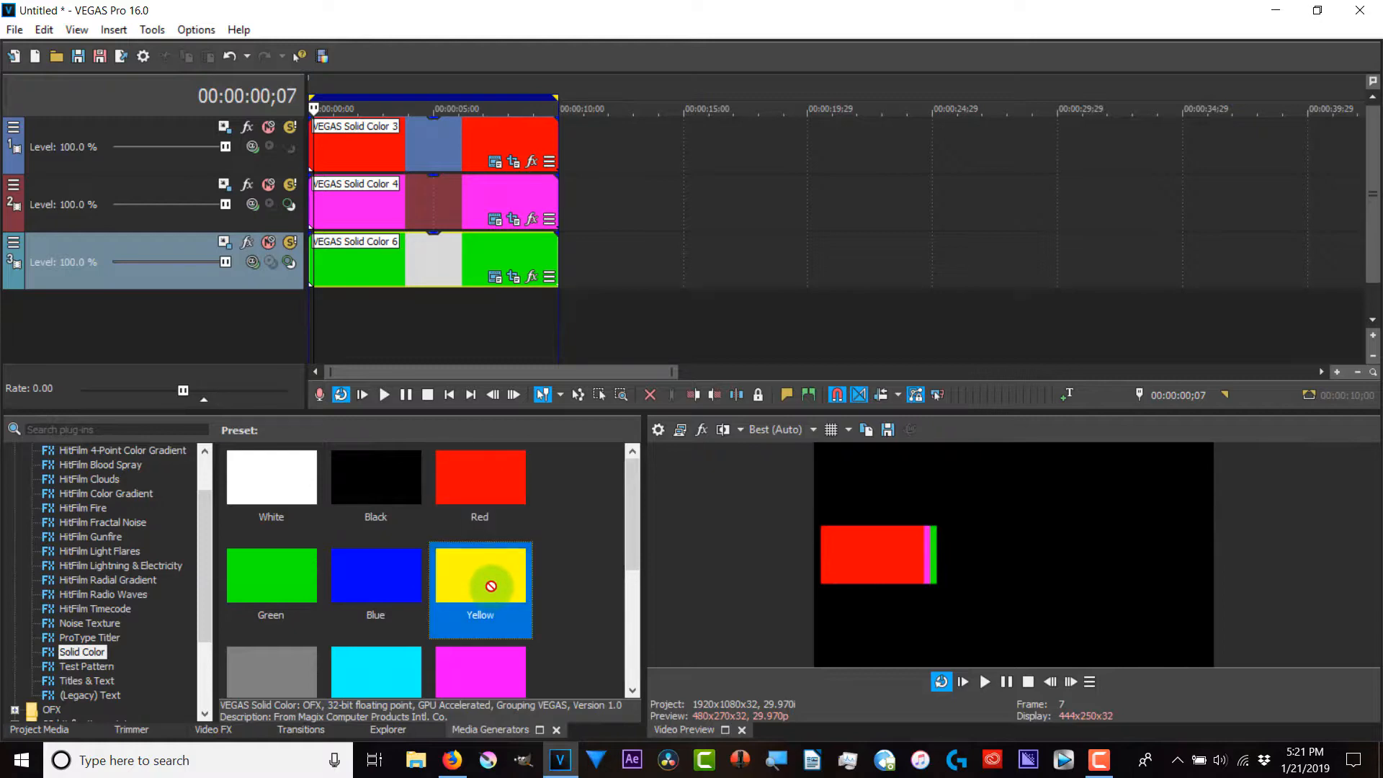
right_click(491, 260)
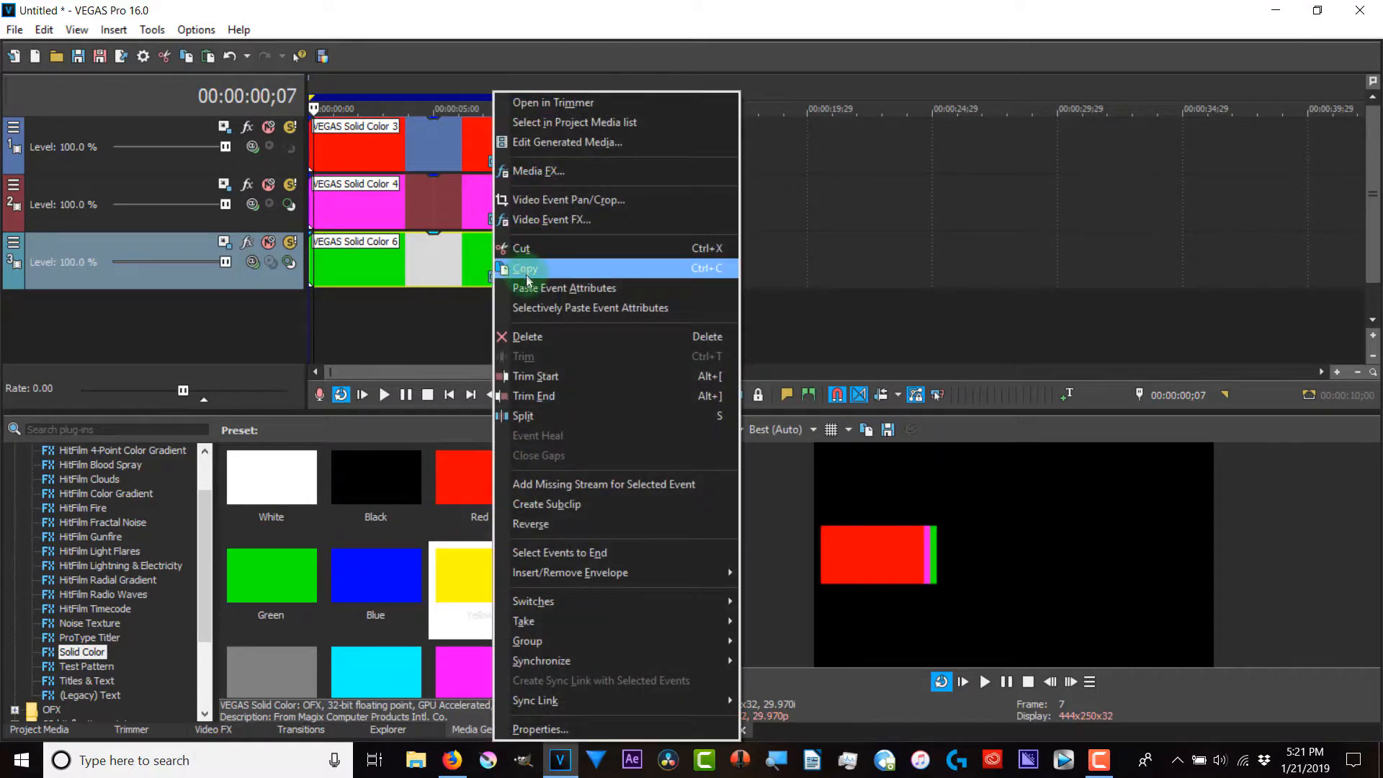
left_click(526, 268)
right_click(524, 254)
left_click(517, 322)
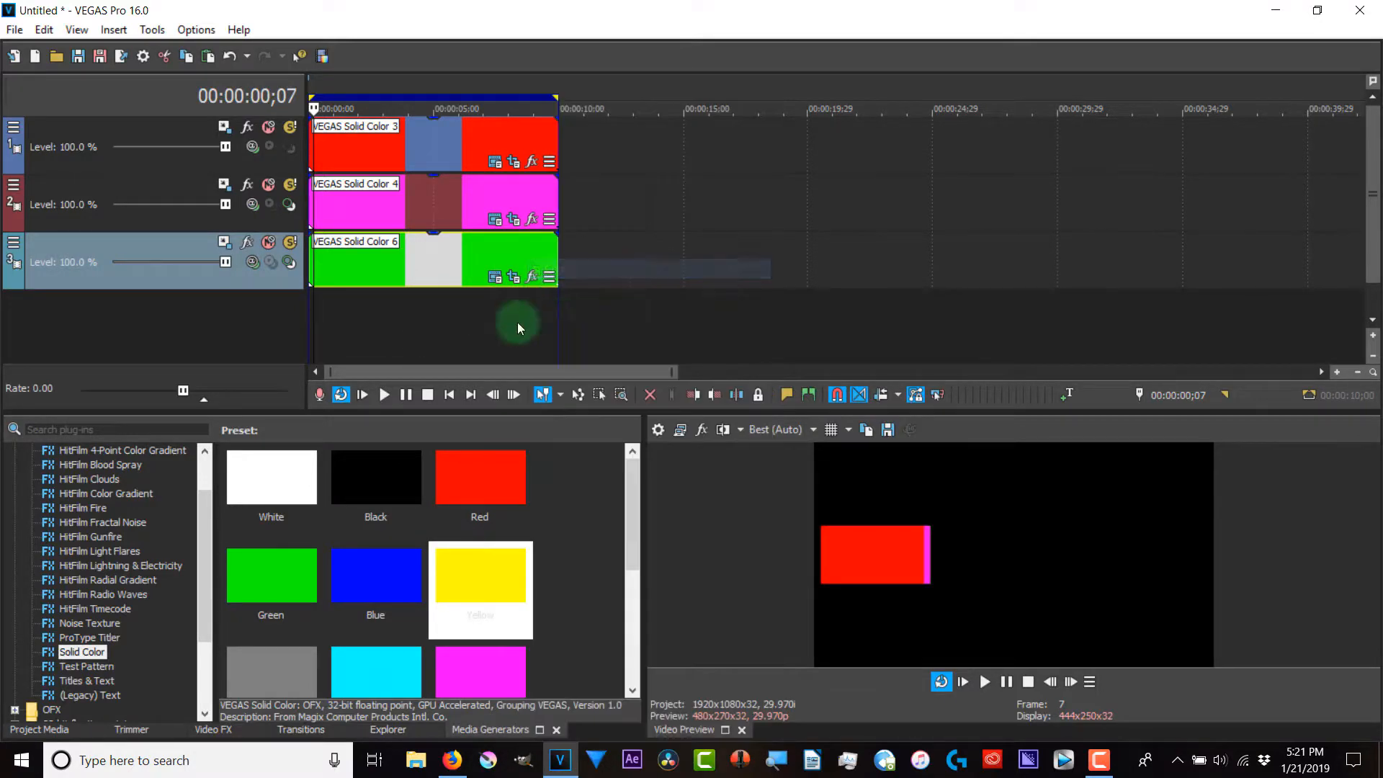
right_click(666, 307)
left_click(618, 265)
right_click(617, 261)
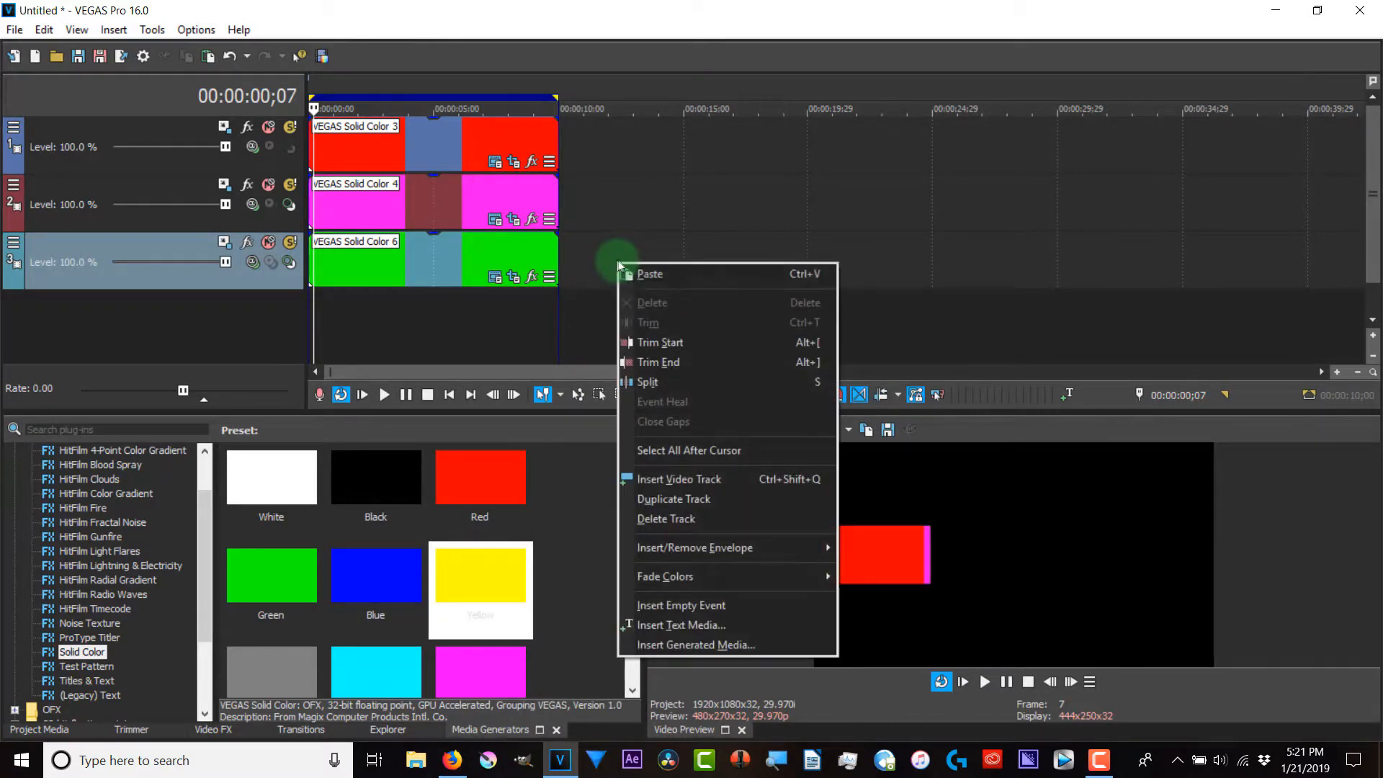
left_click(636, 273)
left_click(816, 335)
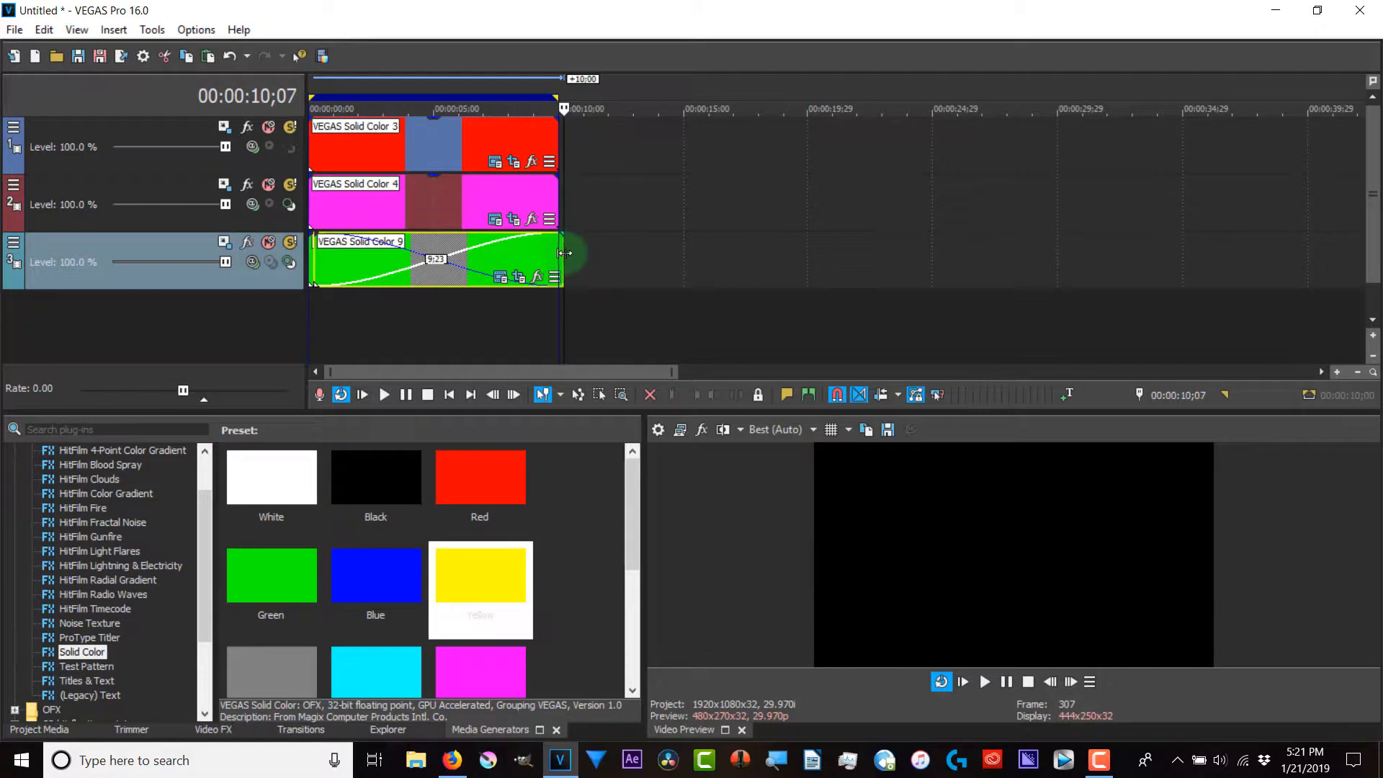
Step: Move the pasted green clip to the start of a new fourth track, keeping its generated media settings closed
left_click_drag(524, 268, 493, 334)
left_click(495, 334)
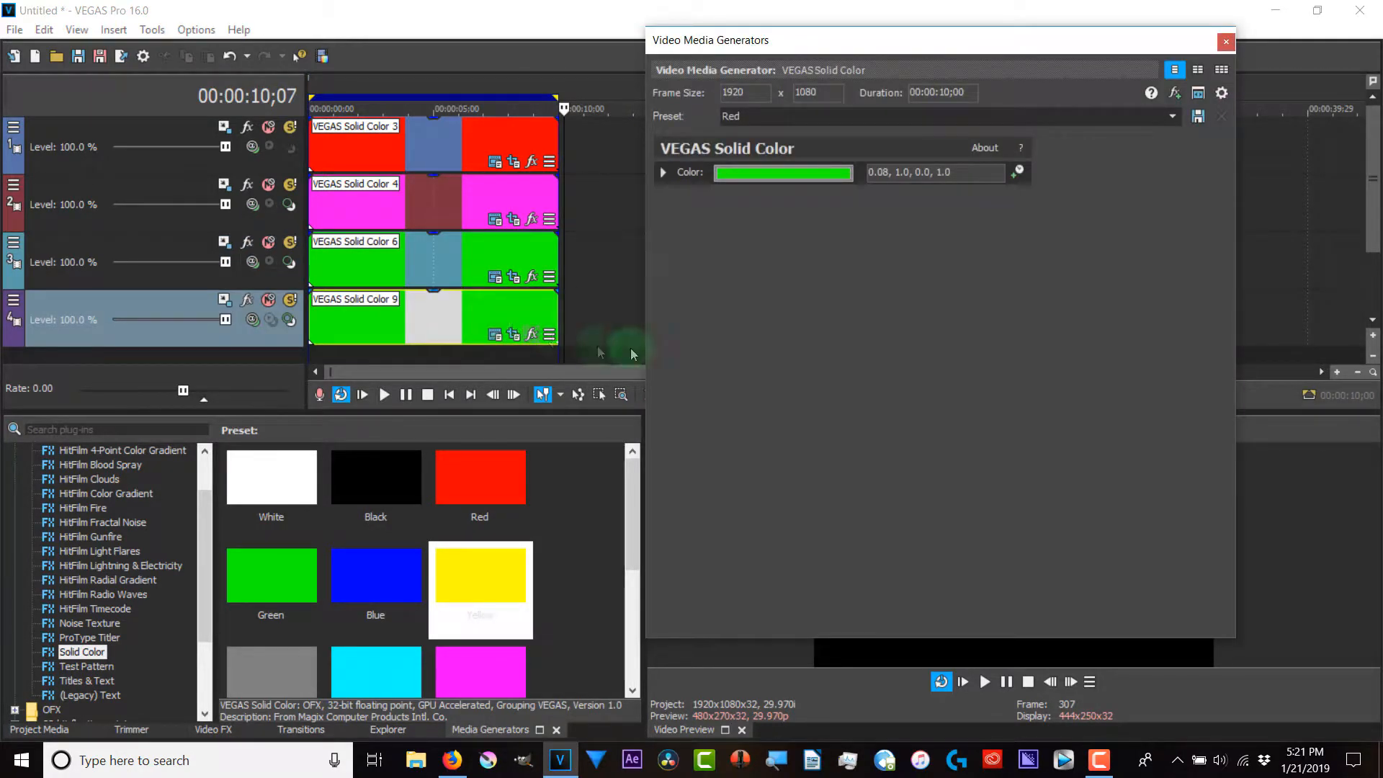
left_click(1227, 35)
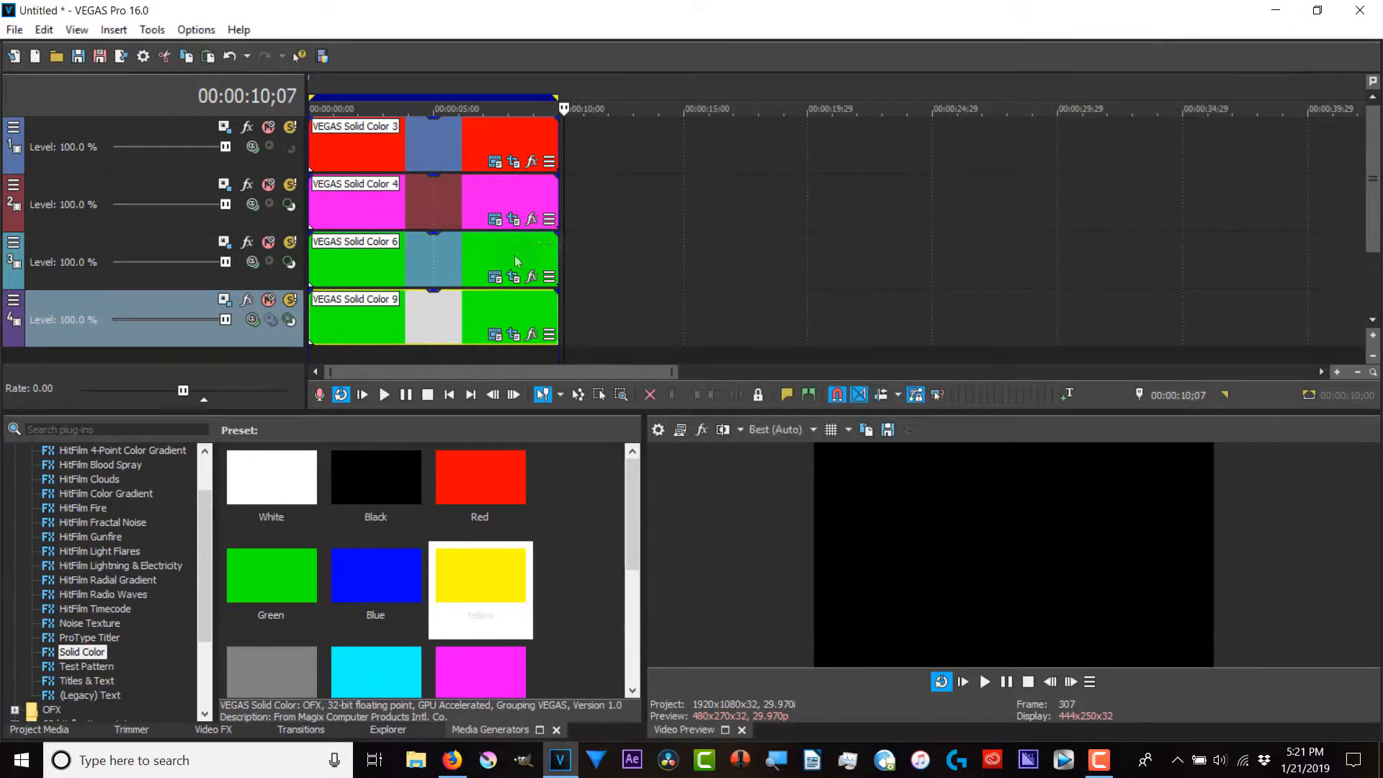
Step: Set the track 4 clip's first Pan/Crop position keyframe to Slow interpolation and close the settings
left_click(510, 336)
left_click(348, 621)
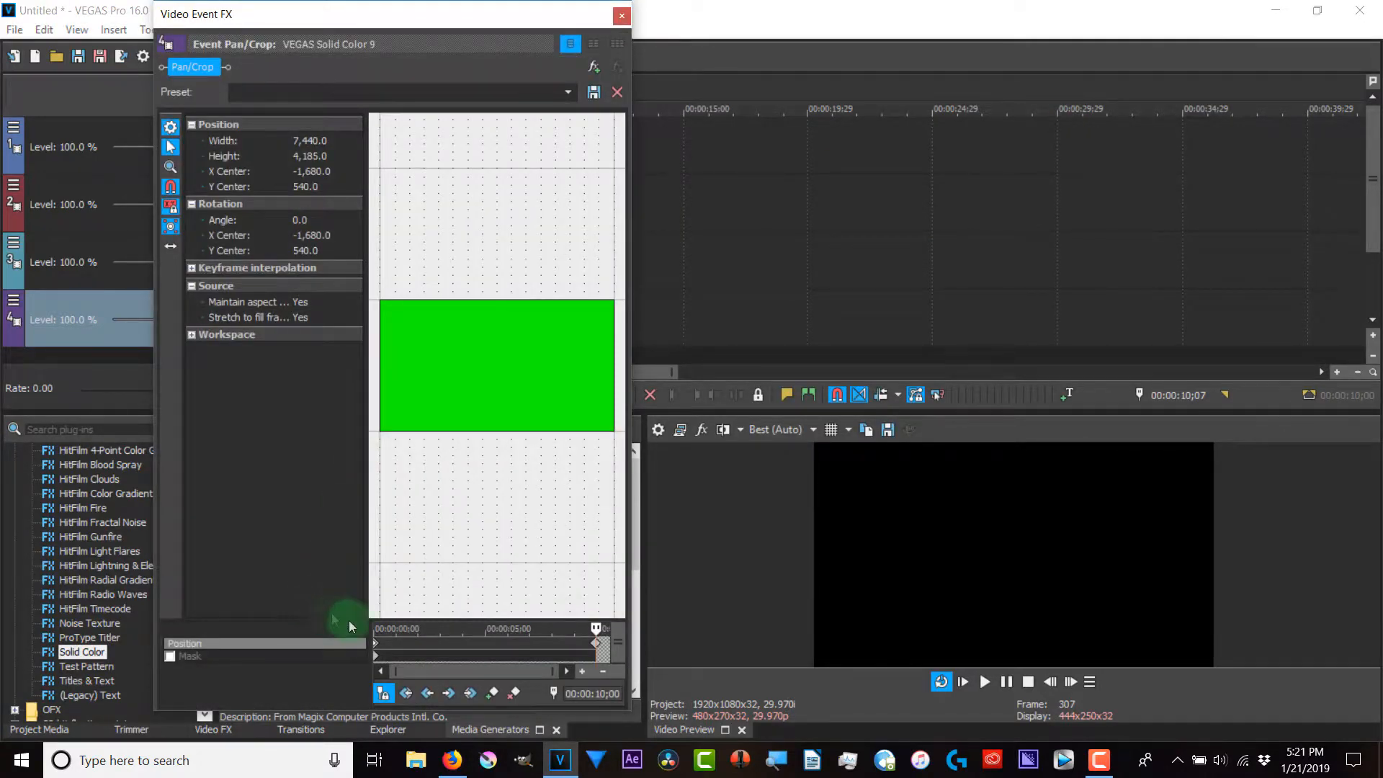
right_click(378, 647)
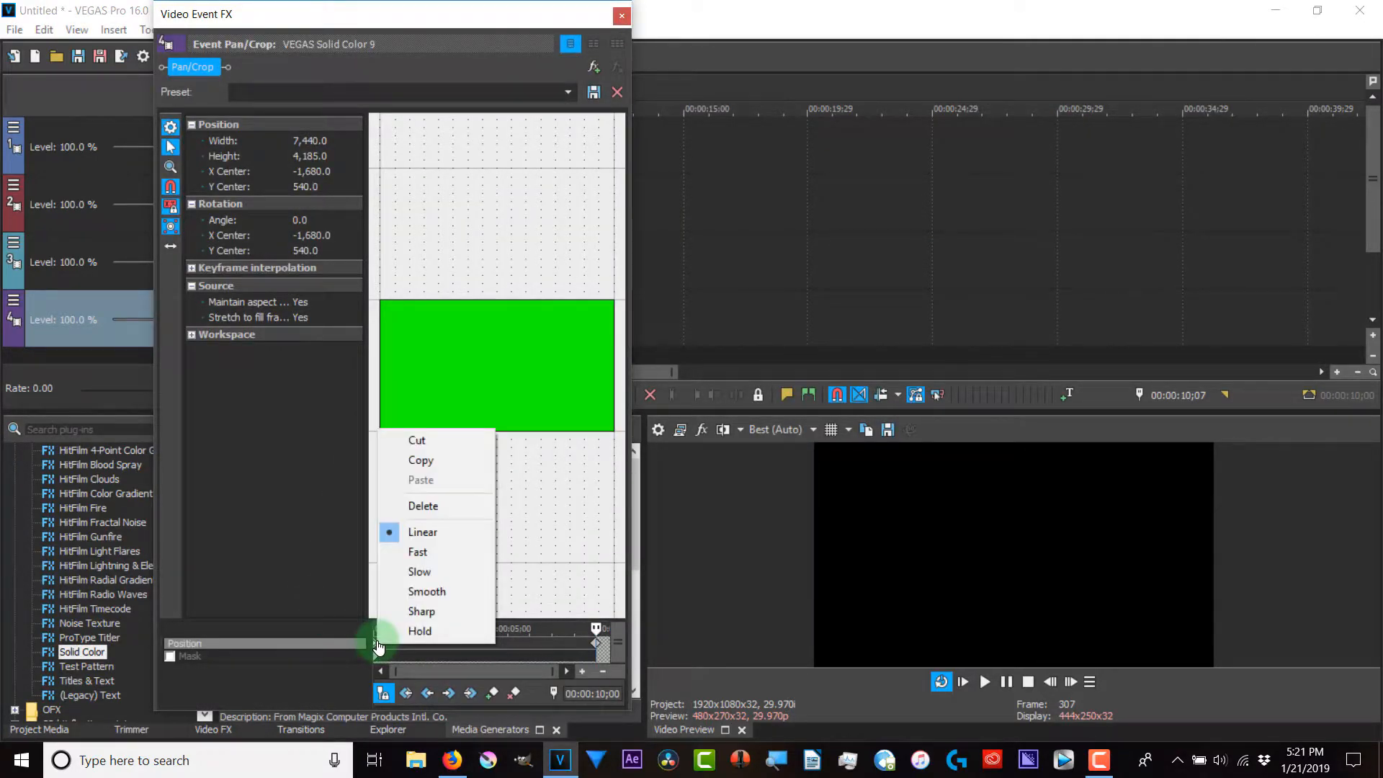
left_click(414, 571)
left_click(621, 16)
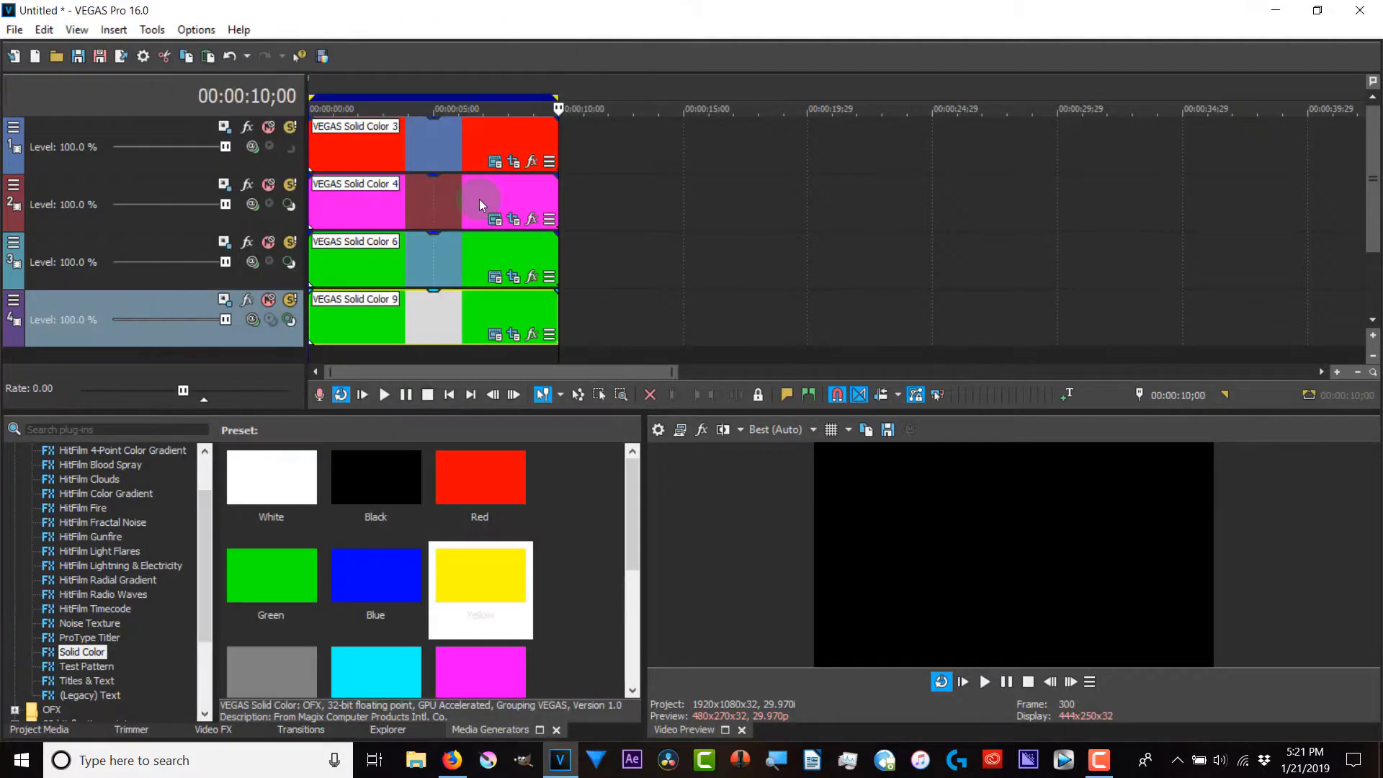
Step: Recolor the track 4 clip's generated media to yellow (1.0, 1.0, 0.0, 1.0) and close the generator settings
left_click(494, 335)
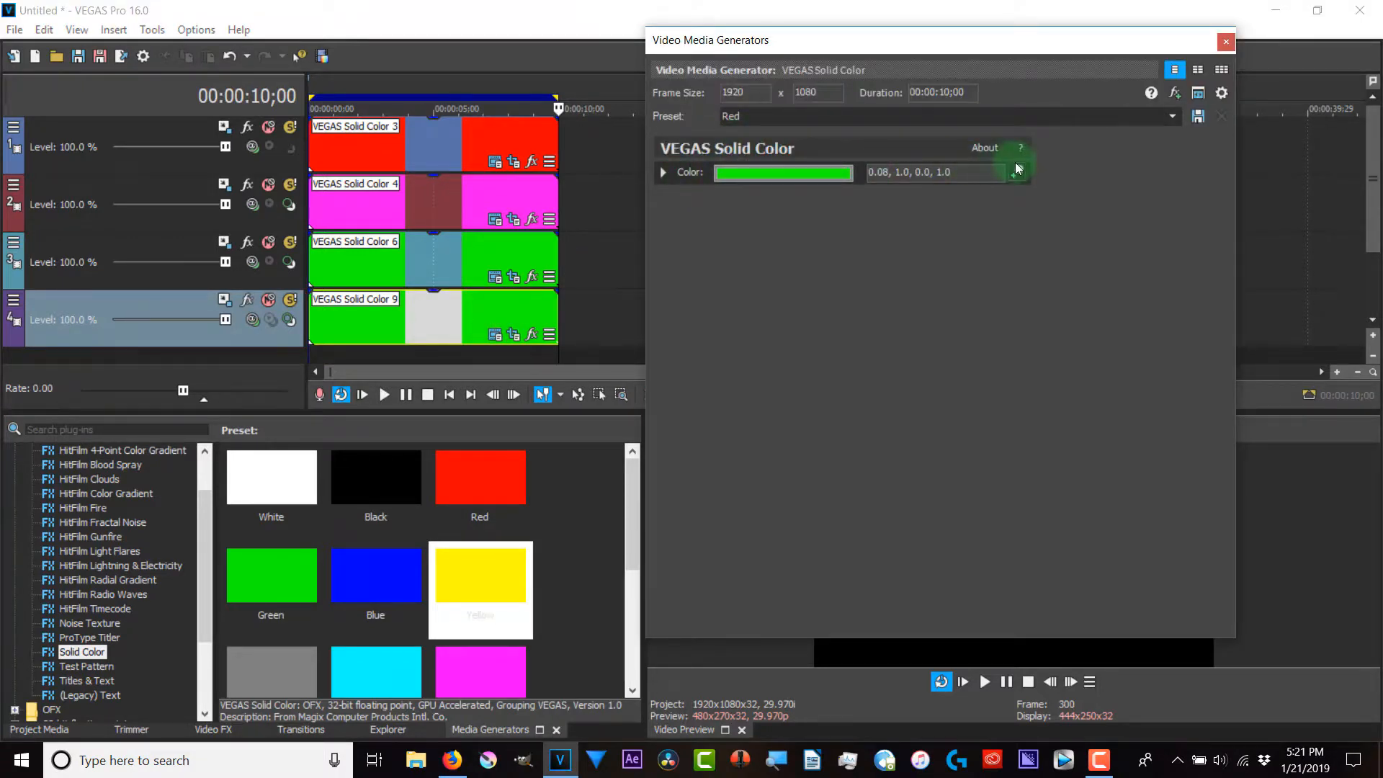
left_click(732, 178)
left_click(764, 198)
left_click(462, 557)
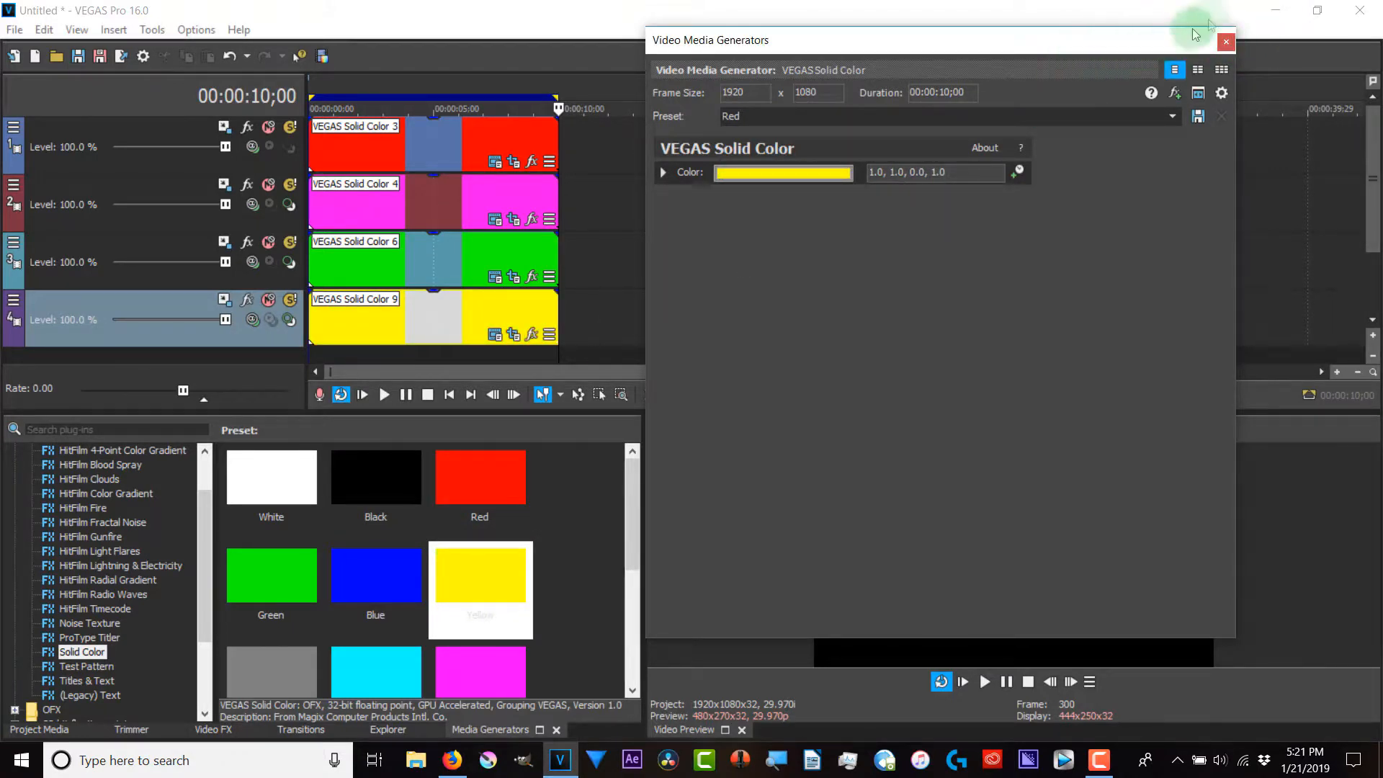
left_click(1225, 41)
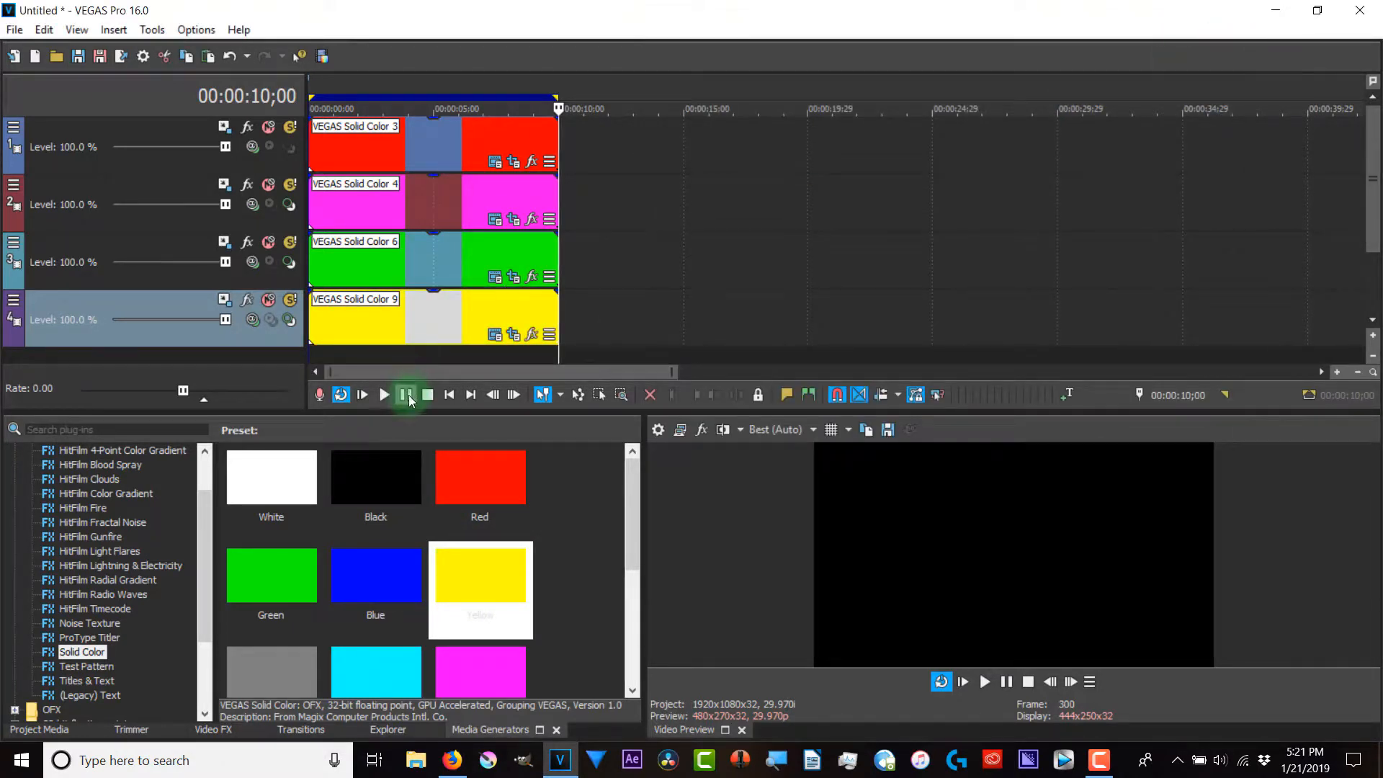
Step: Play the stacked clips in a loop and move the red and magenta clips along their tracks, out of the loop range
left_click(406, 395)
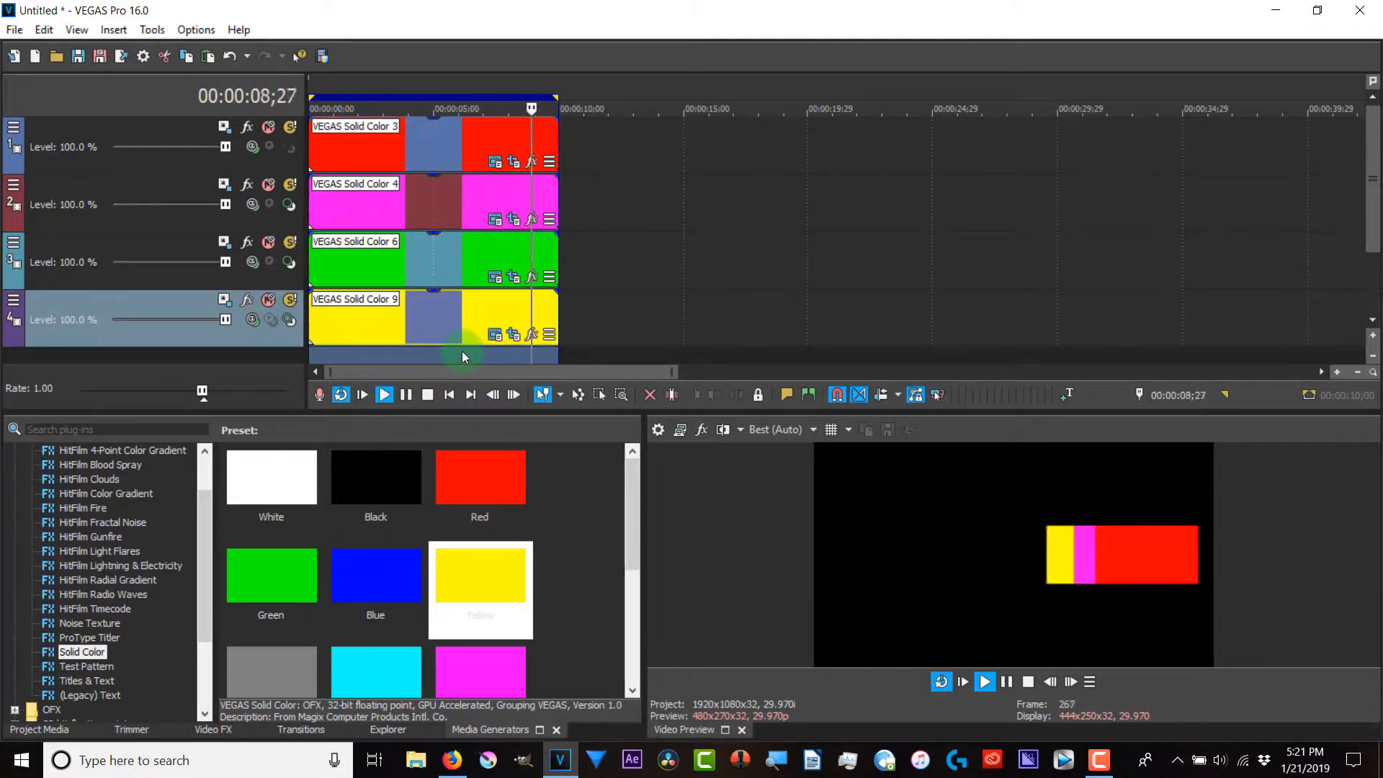
left_click_drag(442, 137, 900, 140)
left_click_drag(474, 202, 797, 183)
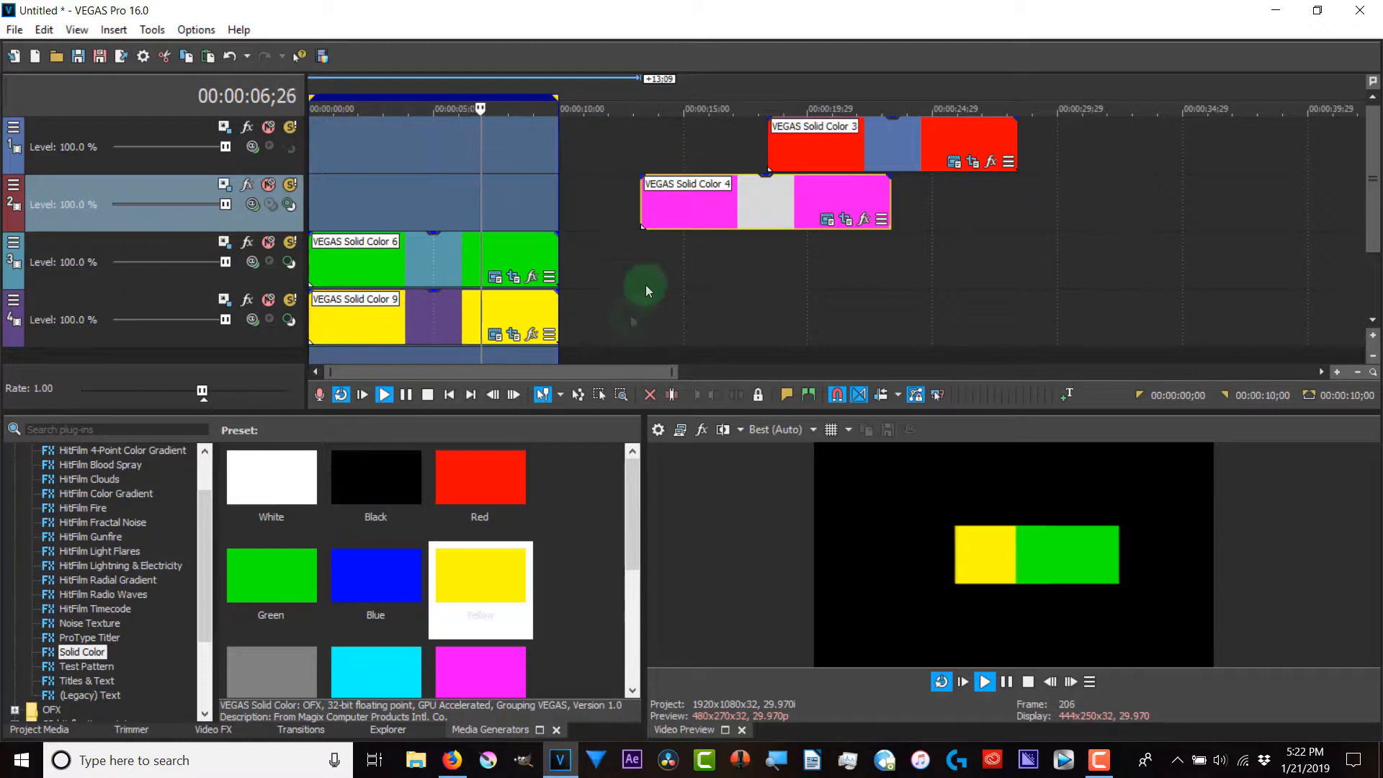
Step: Set the green clip's first Pan/Crop position keyframe to Sharp interpolation, compare it with the yellow clip, and pause playback
left_click(495, 277)
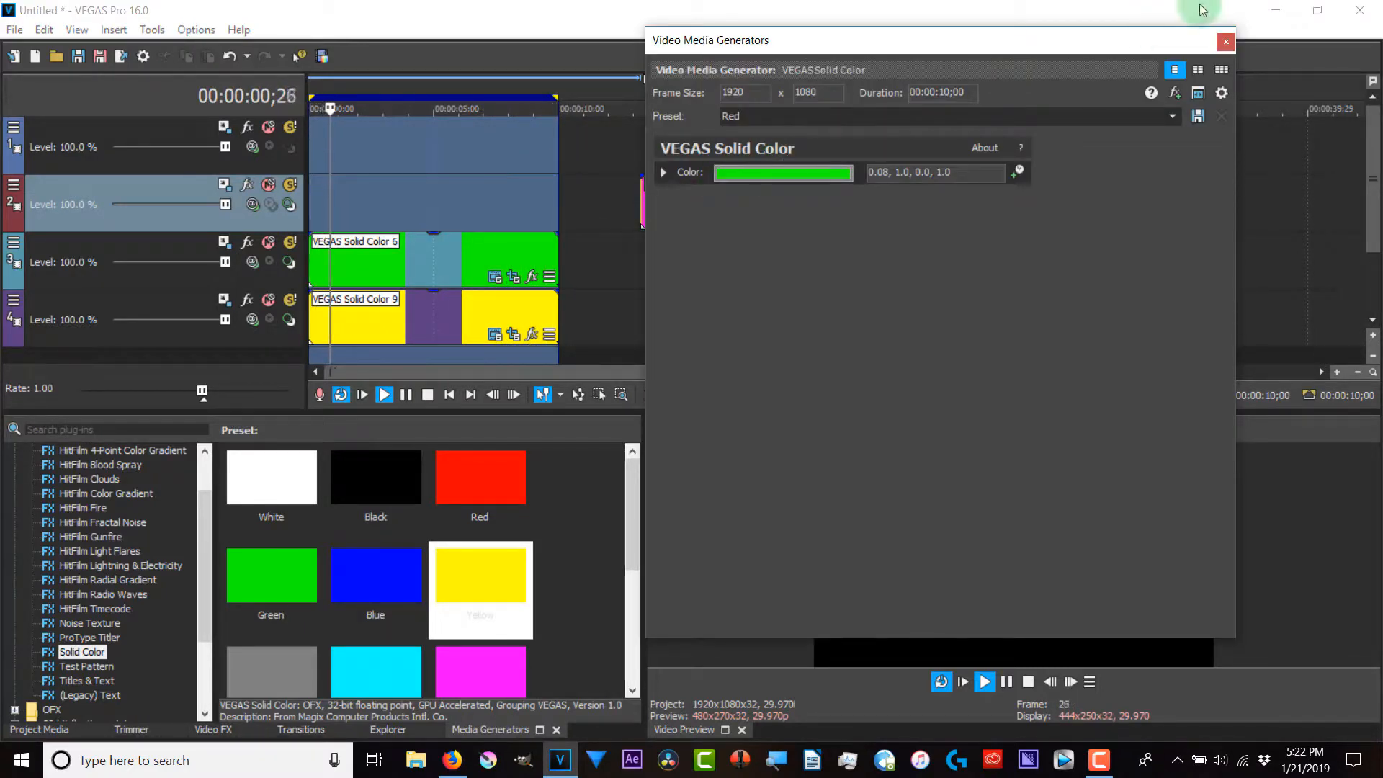
left_click(1226, 41)
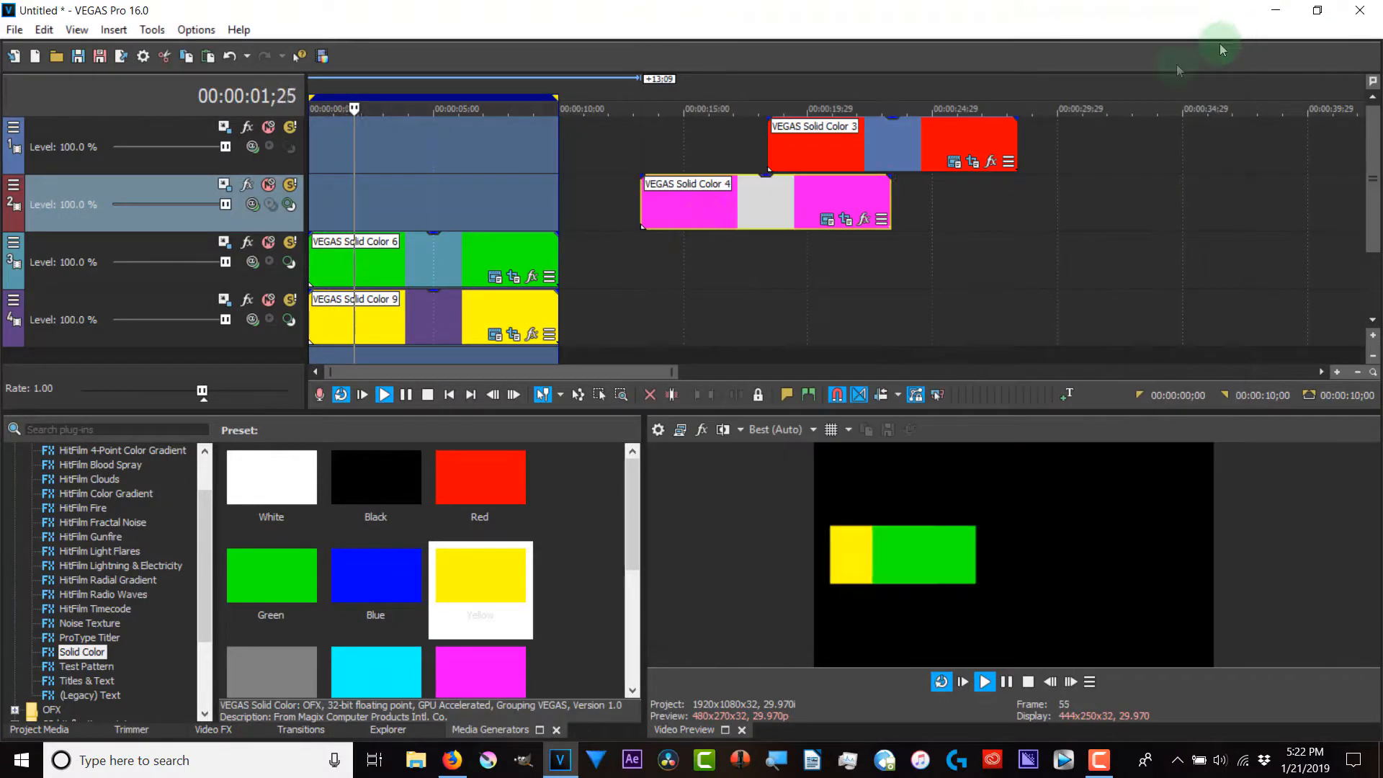
left_click(514, 277)
left_click(504, 280)
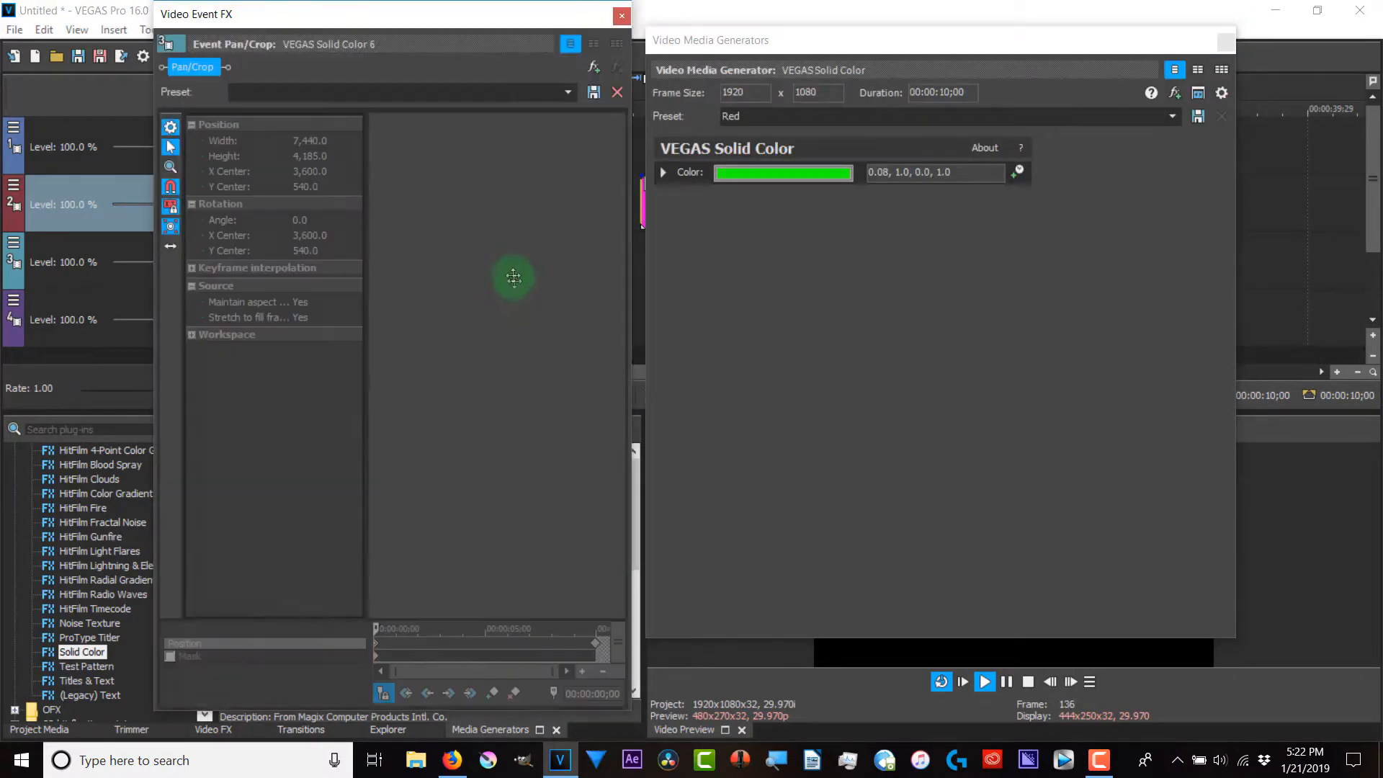
right_click(375, 650)
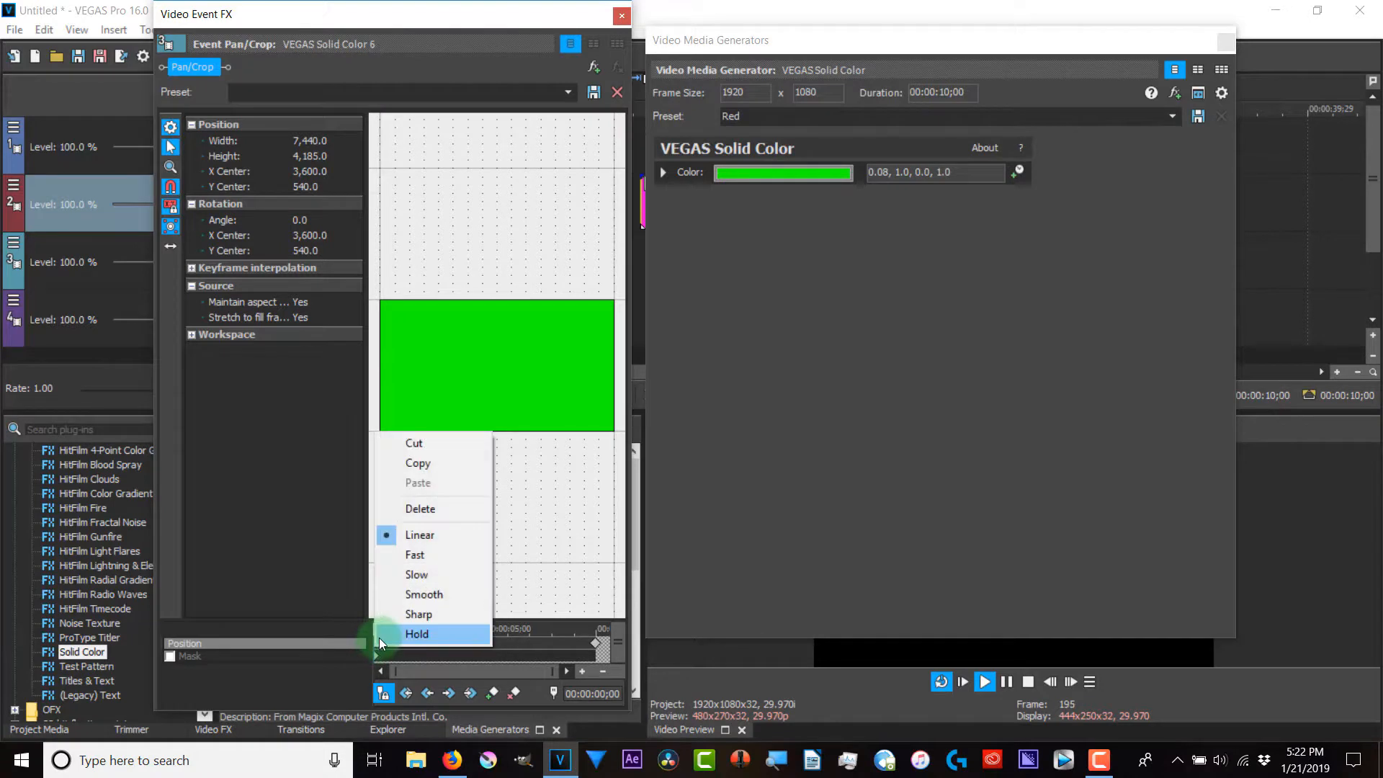
left_click(430, 618)
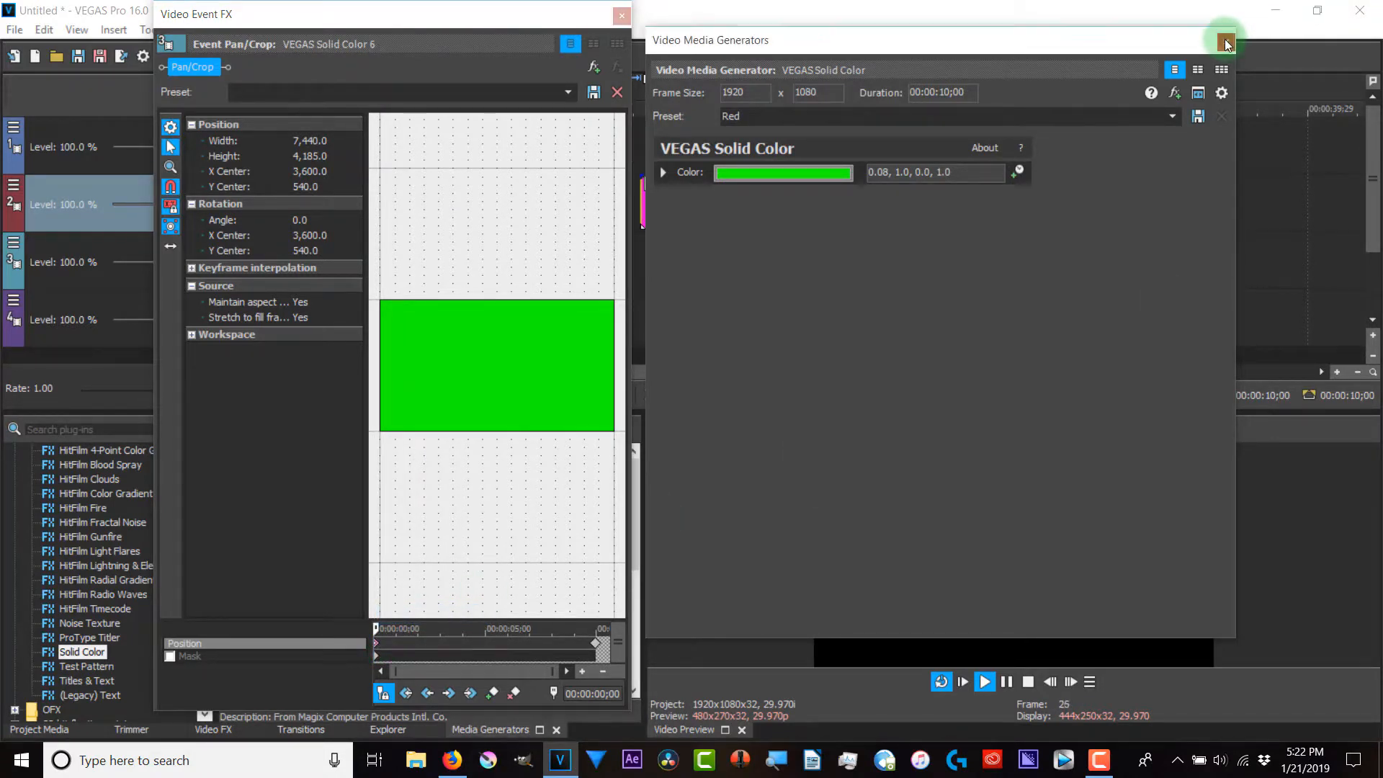
left_click(1225, 44)
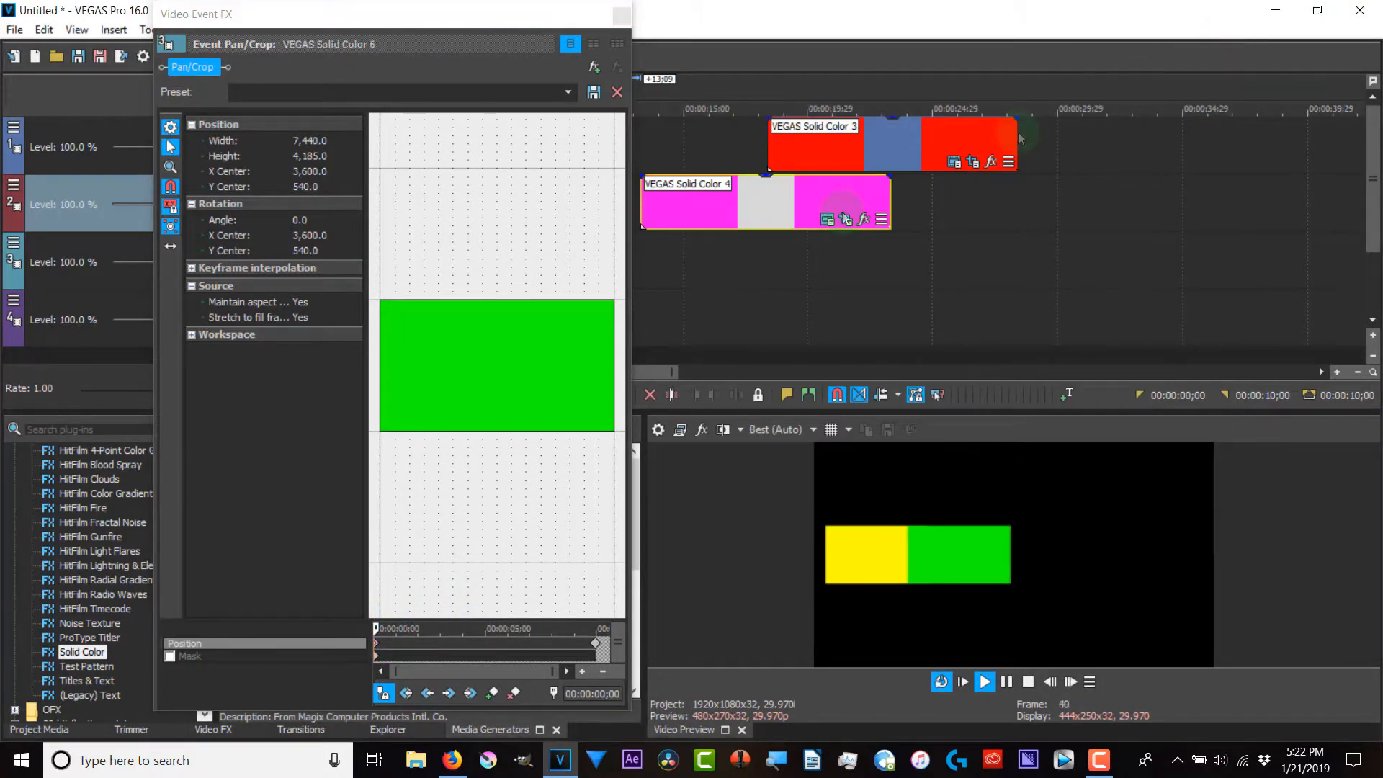
left_click(623, 15)
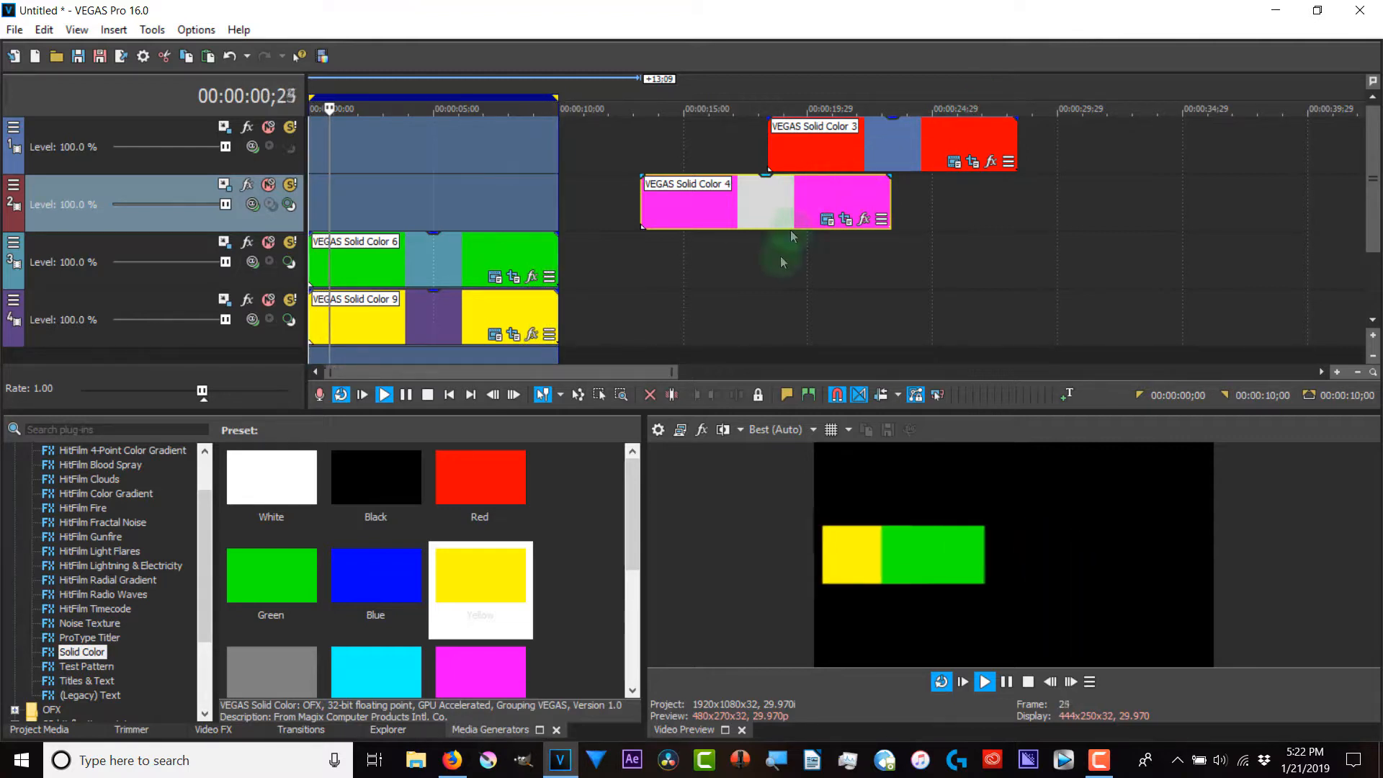
left_click(405, 396)
left_click(496, 283)
left_click(494, 276)
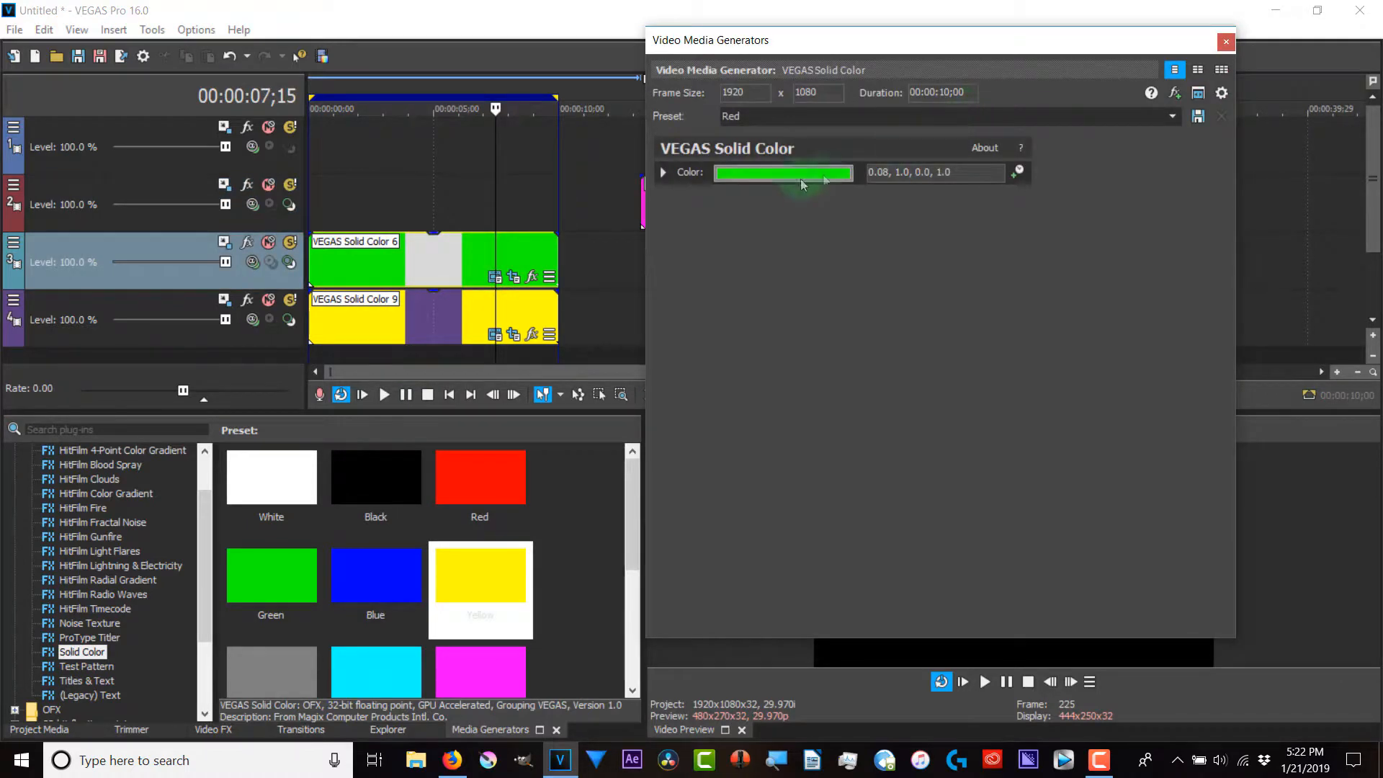
left_click(793, 178)
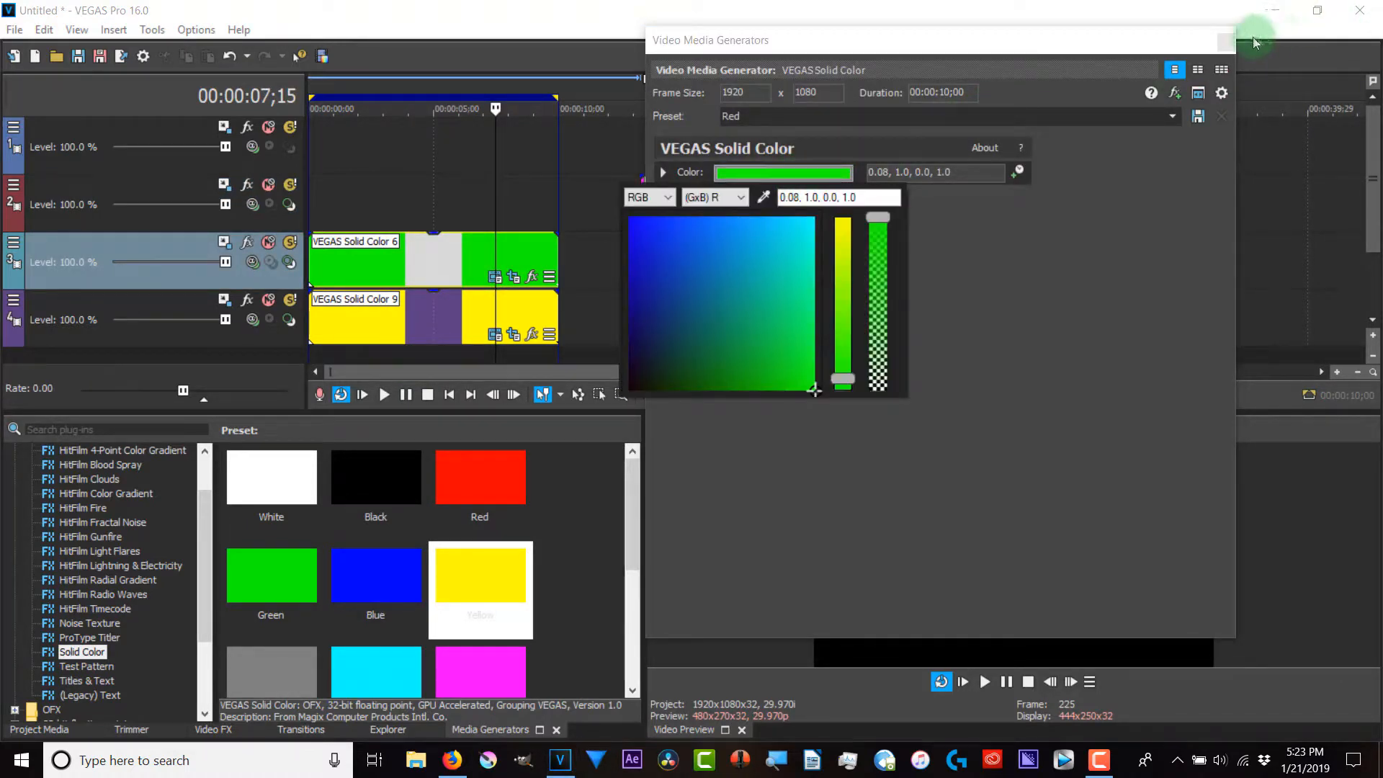
left_click(1224, 42)
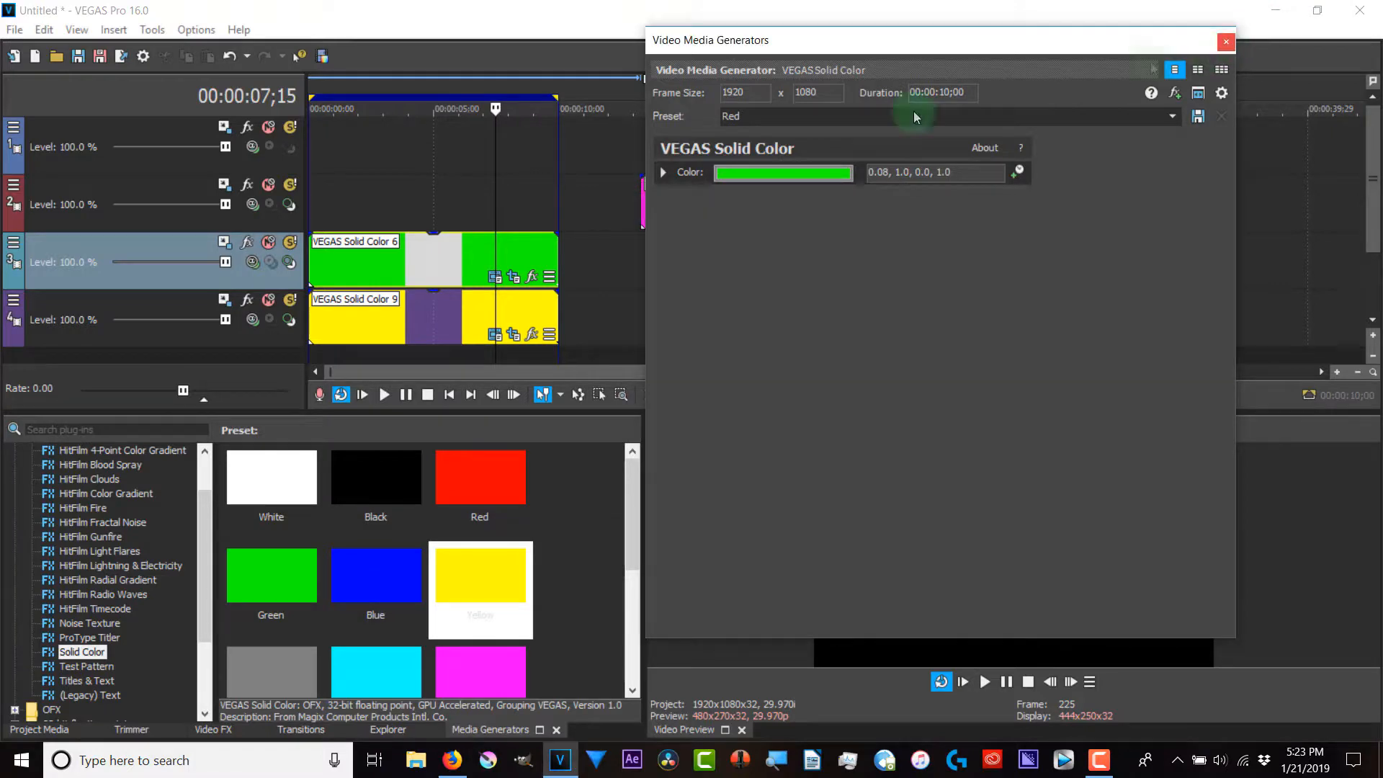
left_click(1225, 42)
Step: Set the green clip's first Pan/Crop position keyframe to Hold interpolation
left_click(515, 277)
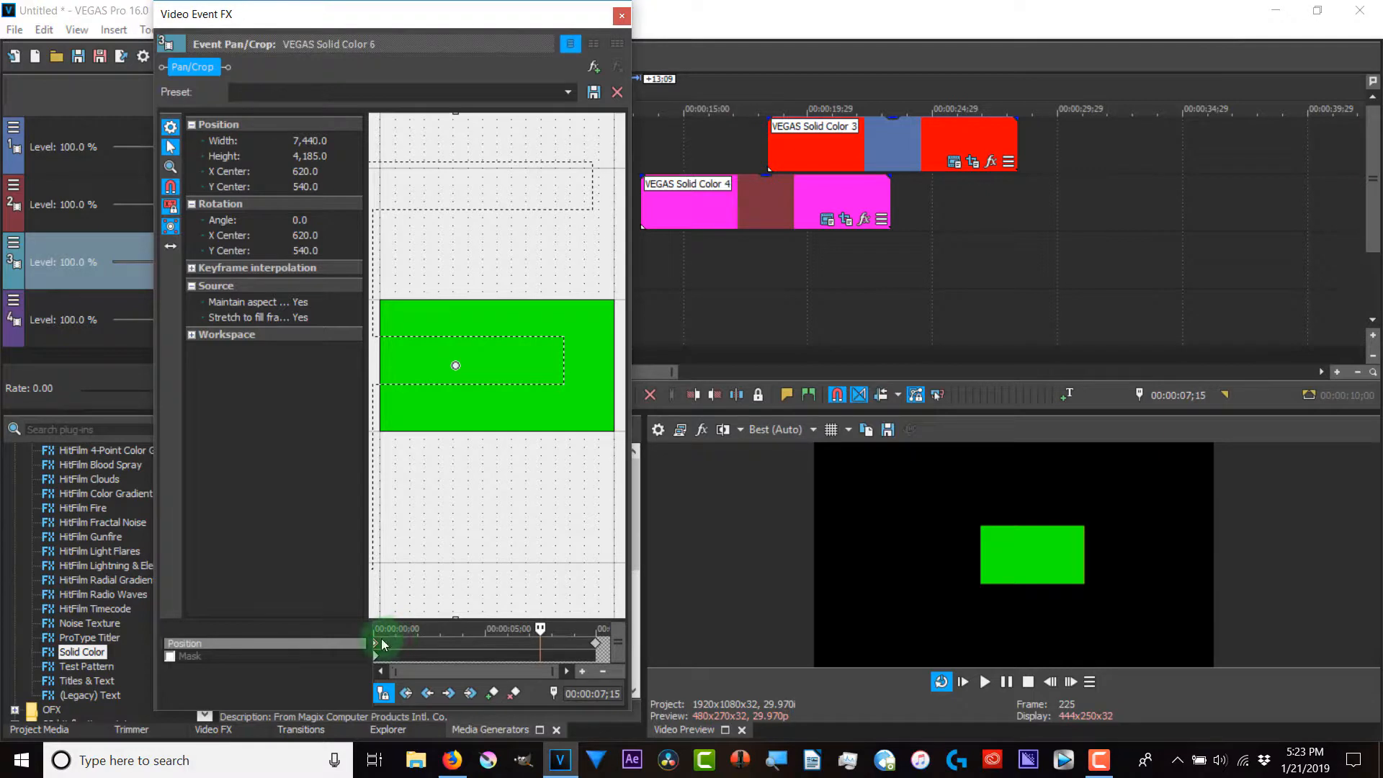
left_click(380, 651)
right_click(380, 651)
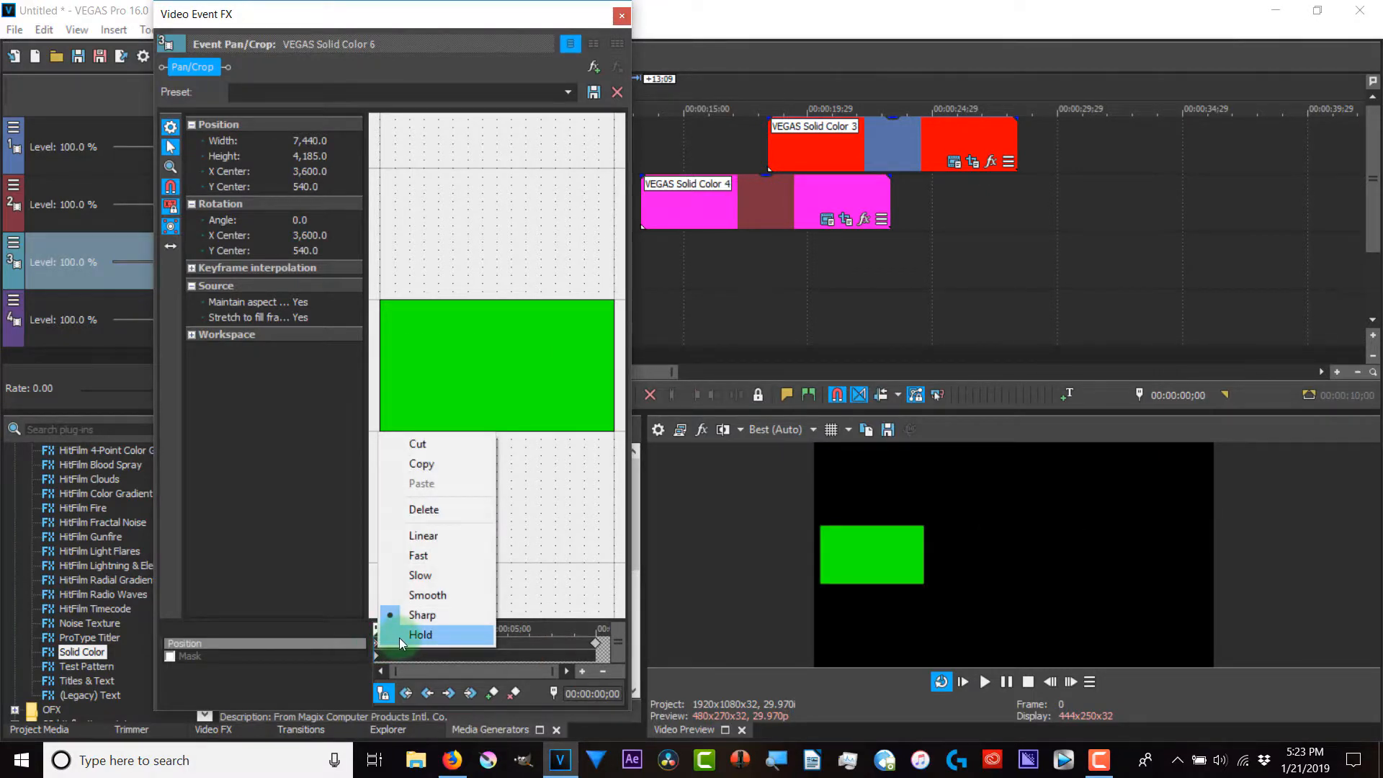
left_click(399, 636)
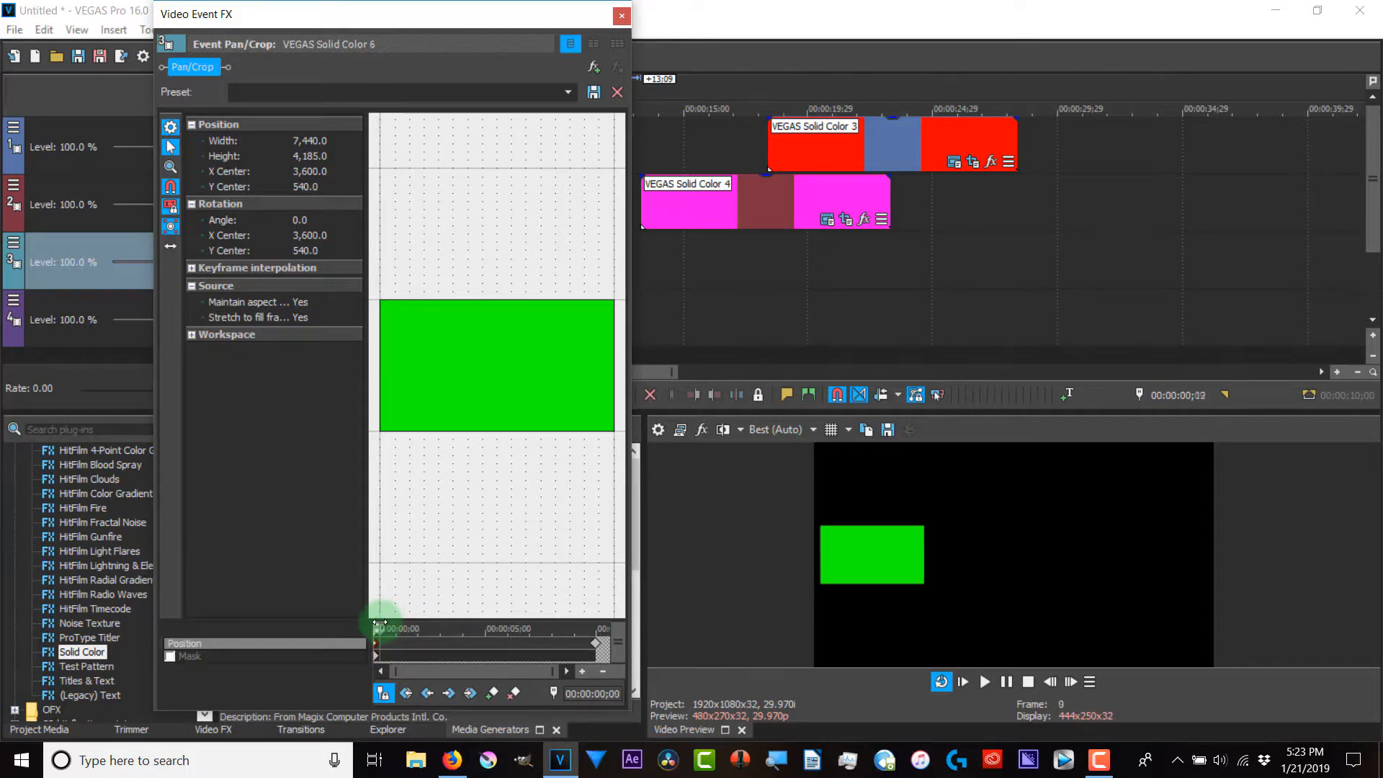
Step: Scrub the green clip's keyframe timeline to the last keyframe and back to about 00:00:01;23 to examine the Hold movement
left_click_drag(379, 628, 599, 628)
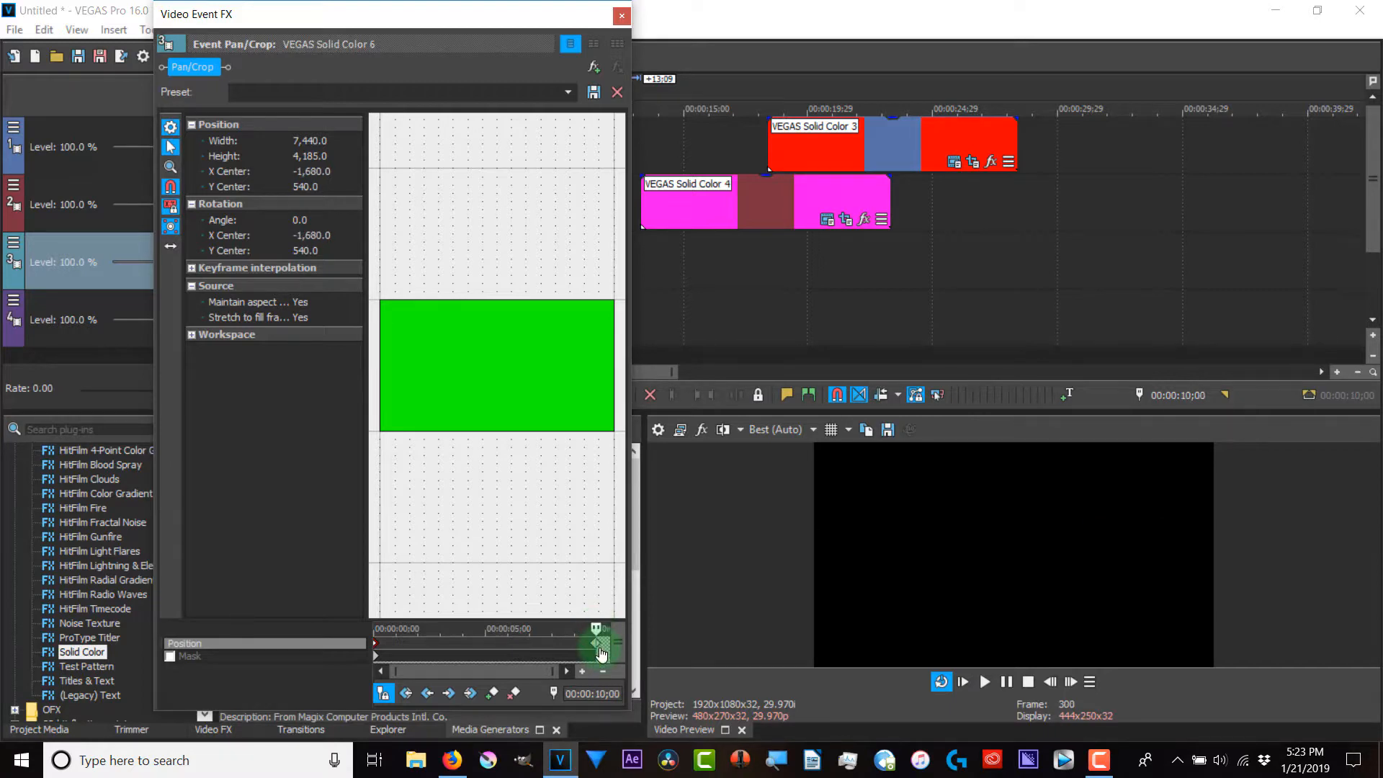
left_click(597, 647)
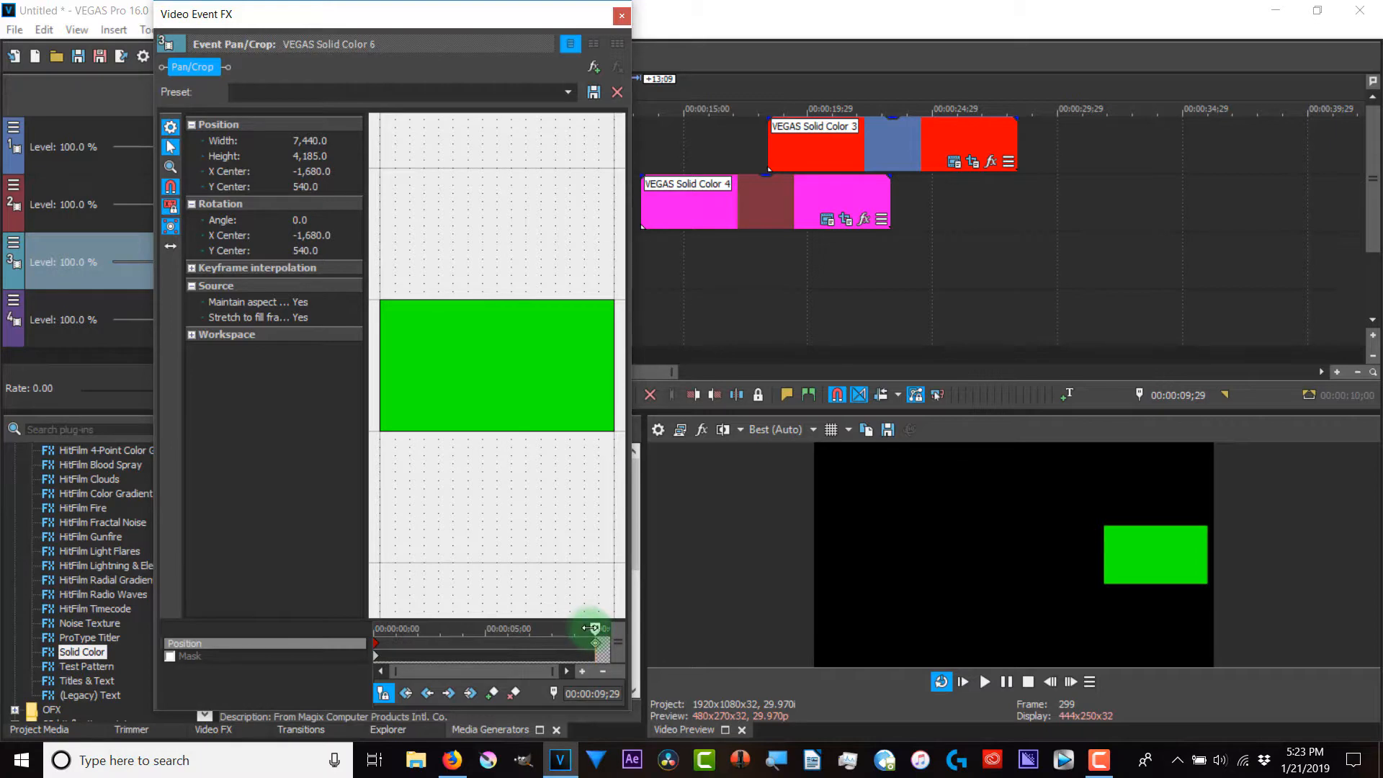
left_click_drag(580, 624, 412, 628)
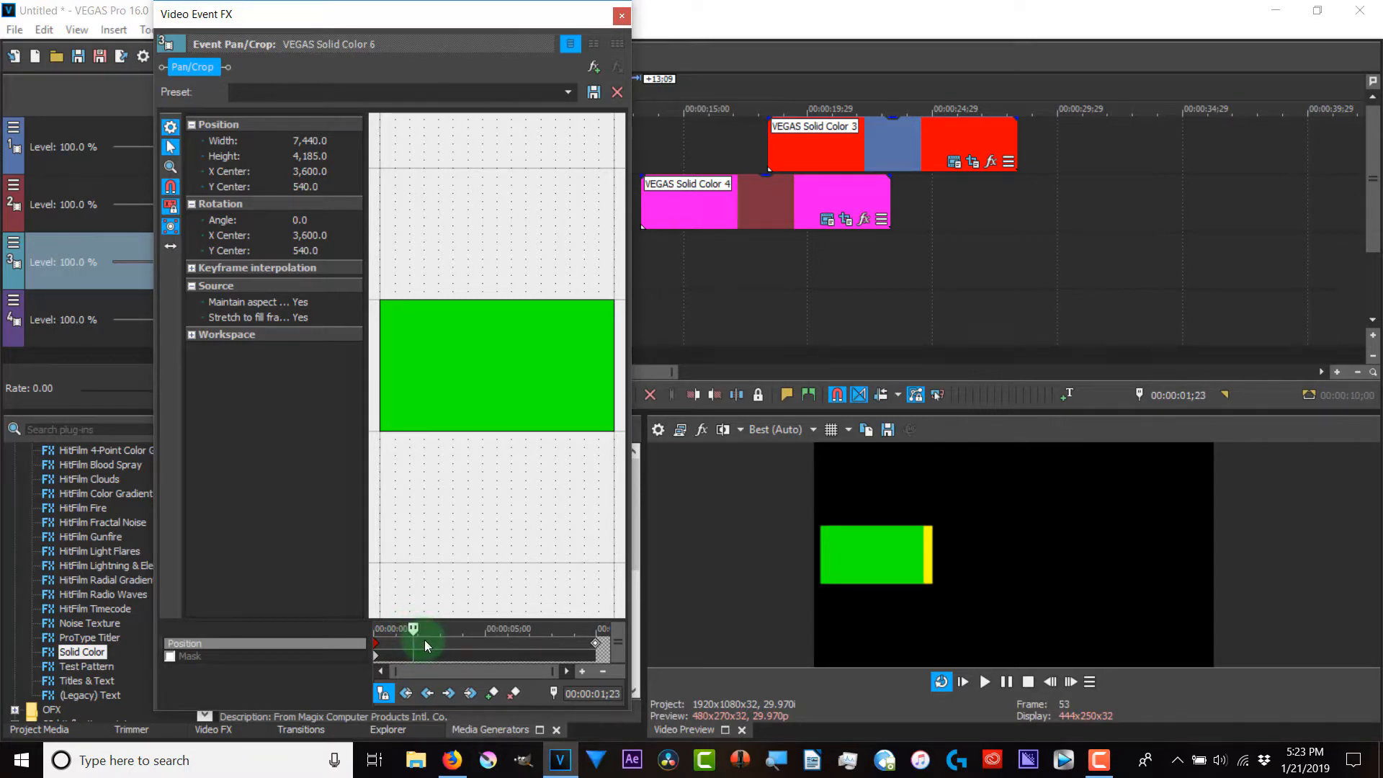
scroll(412, 653, "up", 5)
scroll(412, 654, "down", 6)
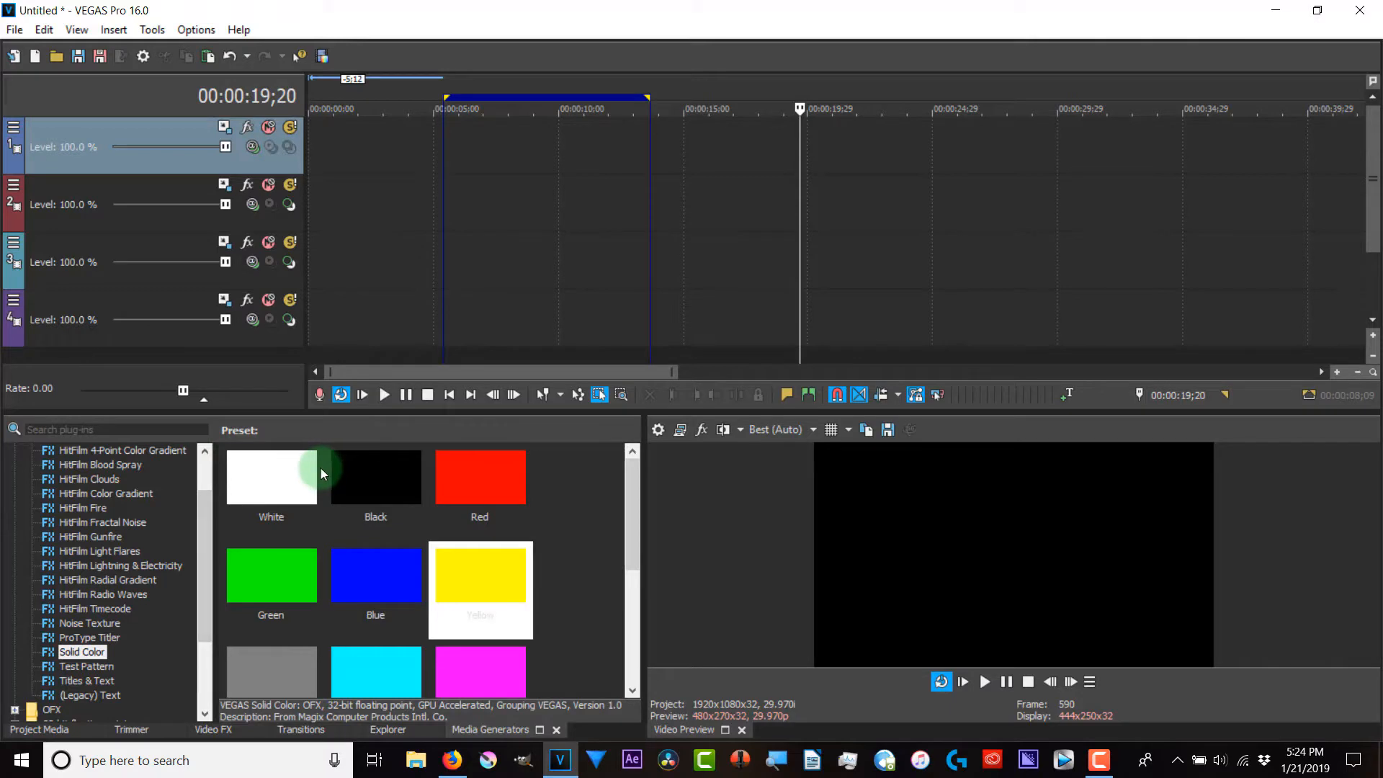
Step: Add a White solid color clip near the start of the empty track 1 and close its generator settings
left_click(279, 473)
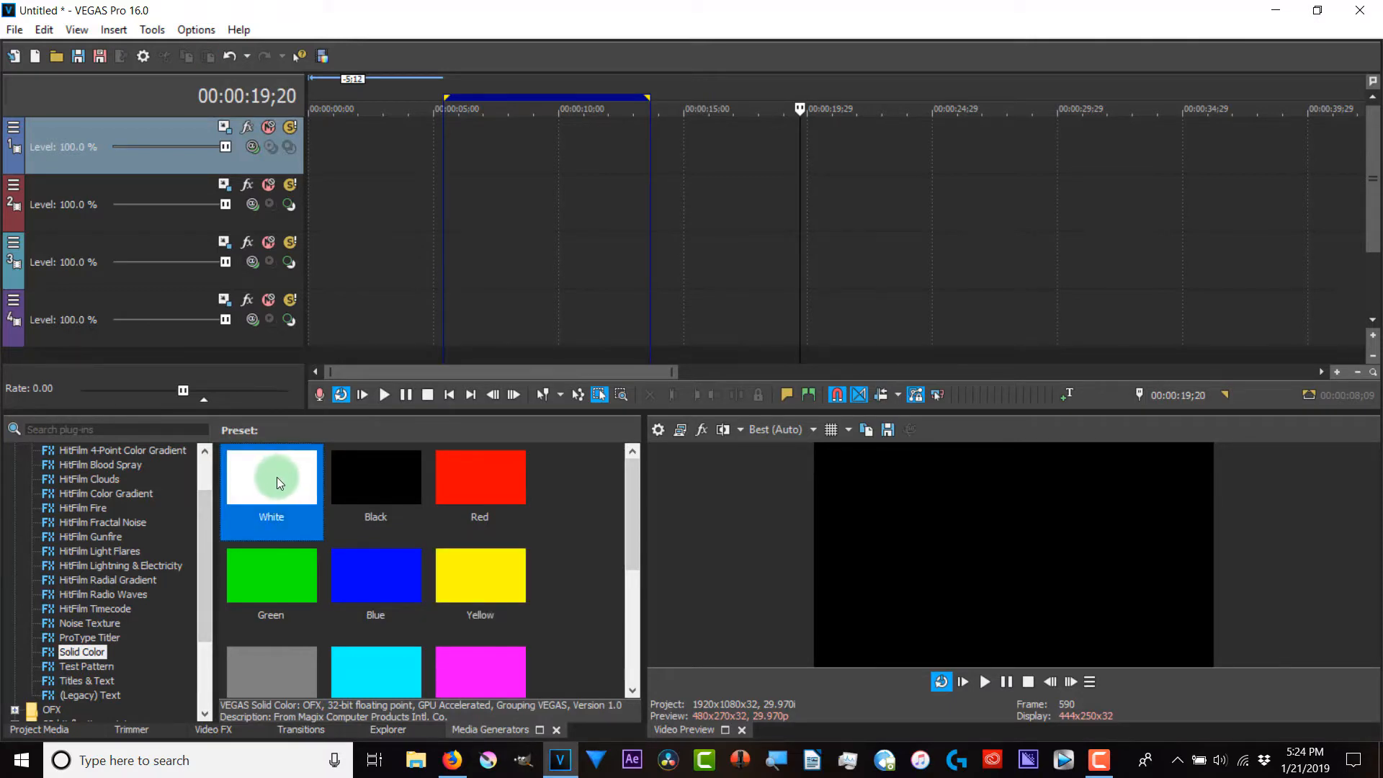
left_click_drag(275, 479, 383, 145)
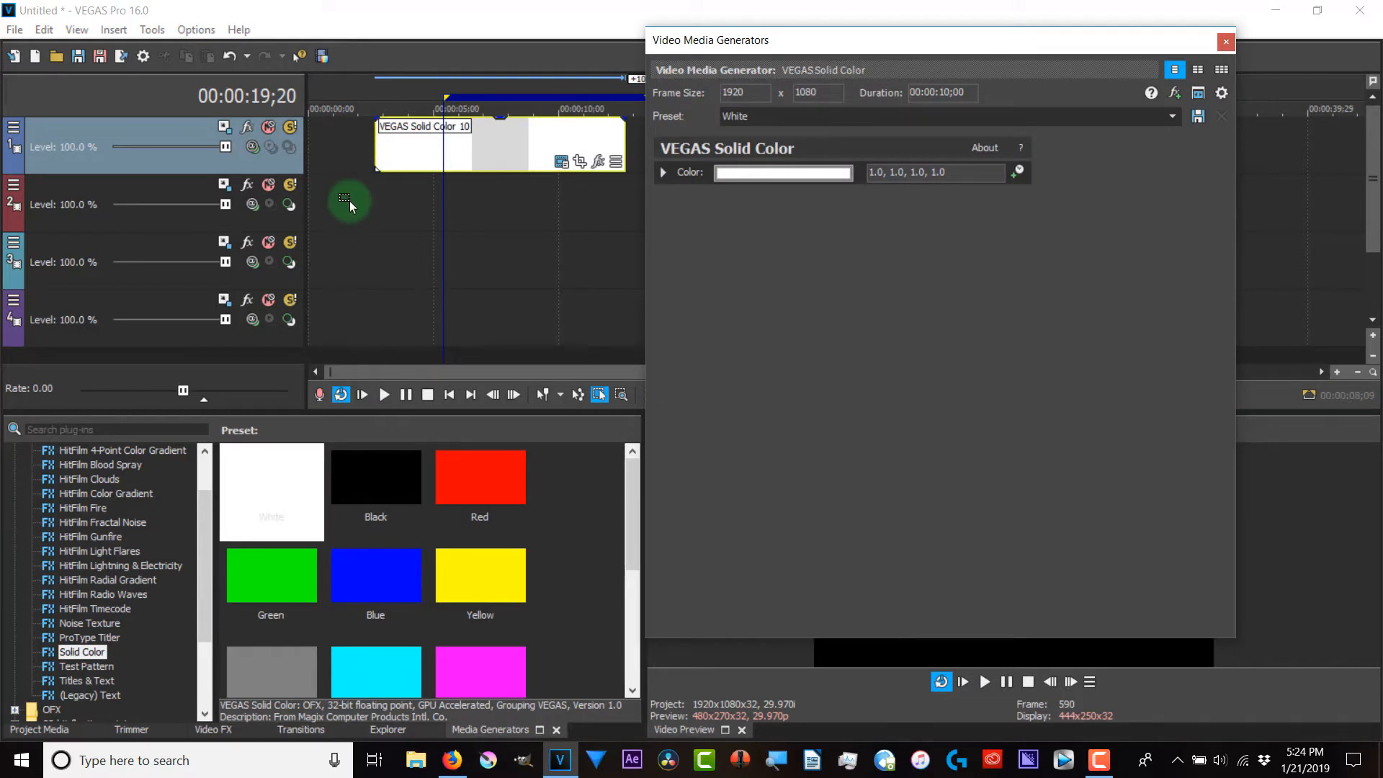
left_click(1227, 36)
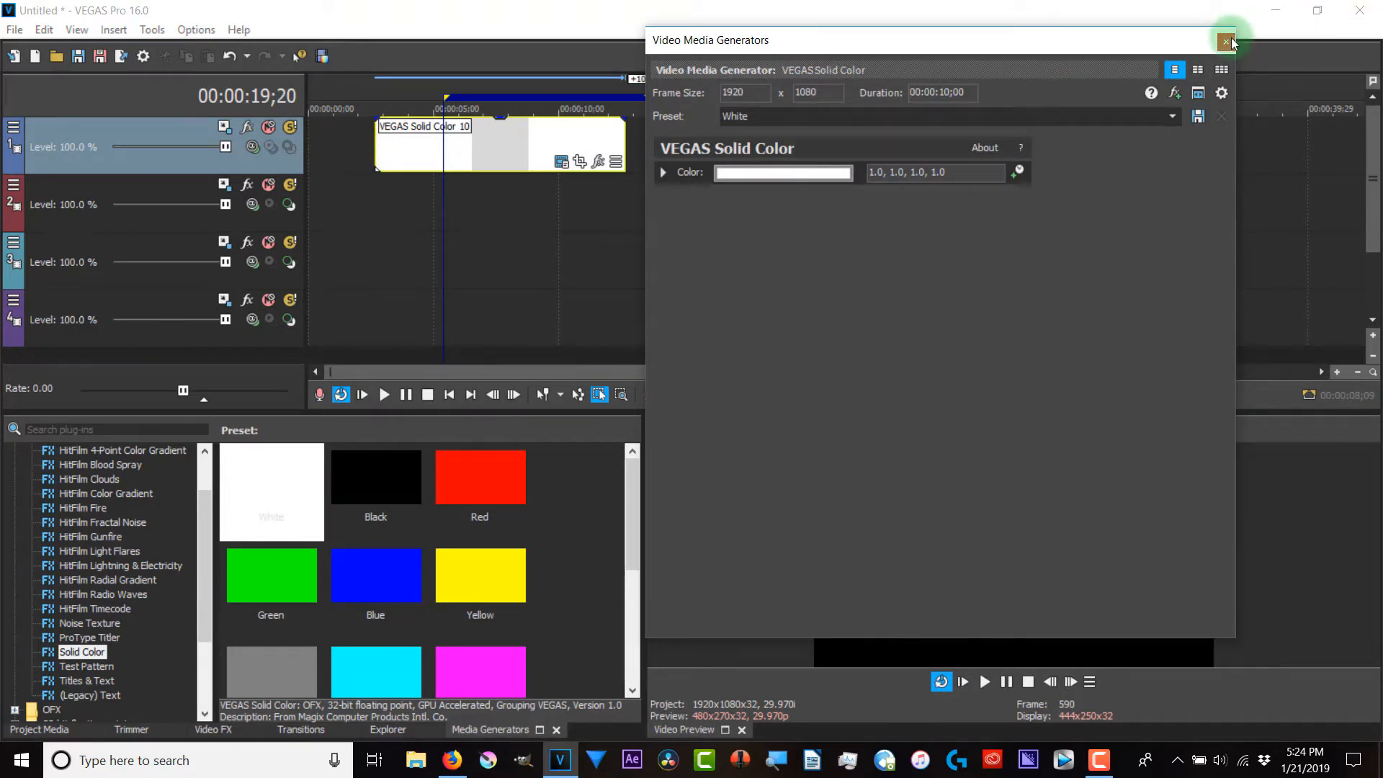
Step: Move the white clip to the very start of the timeline and select track 1
left_click_drag(519, 157, 408, 167)
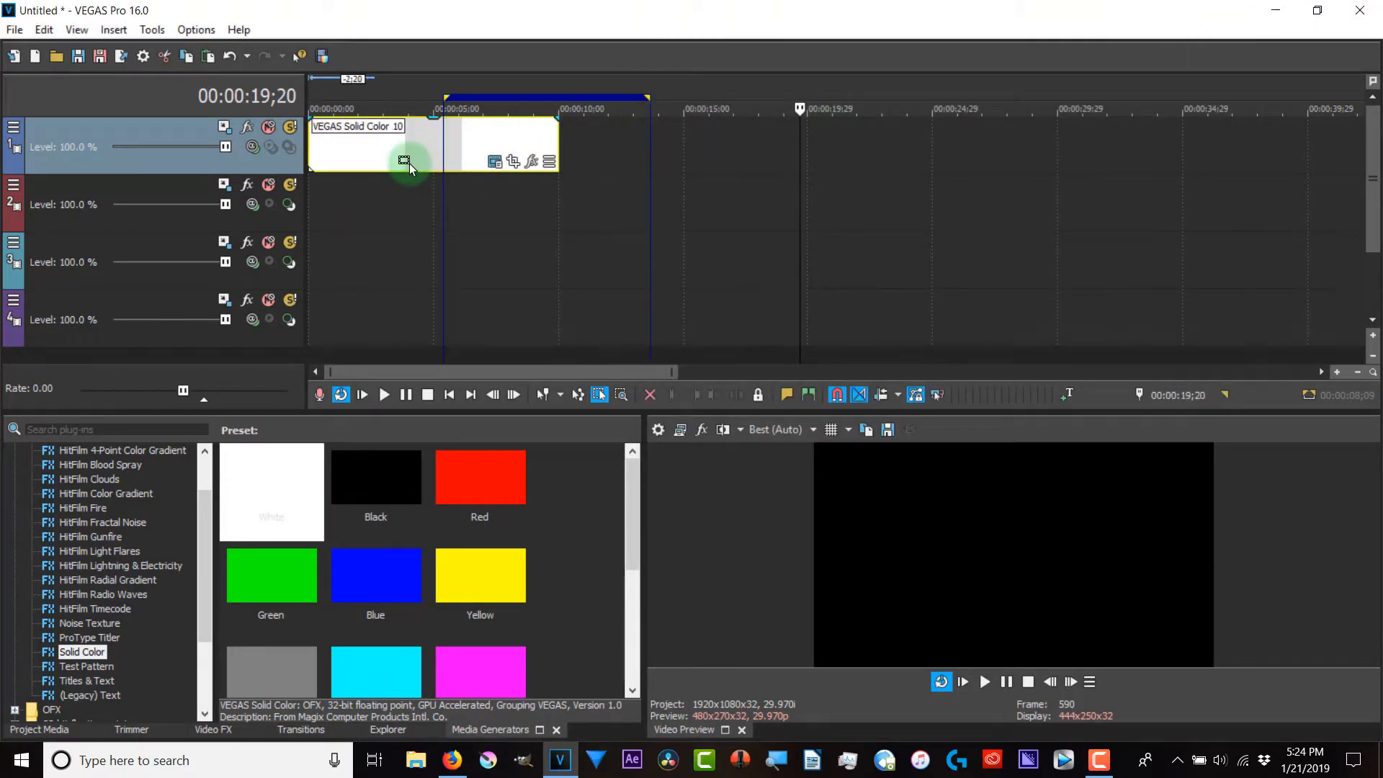
left_click(251, 147)
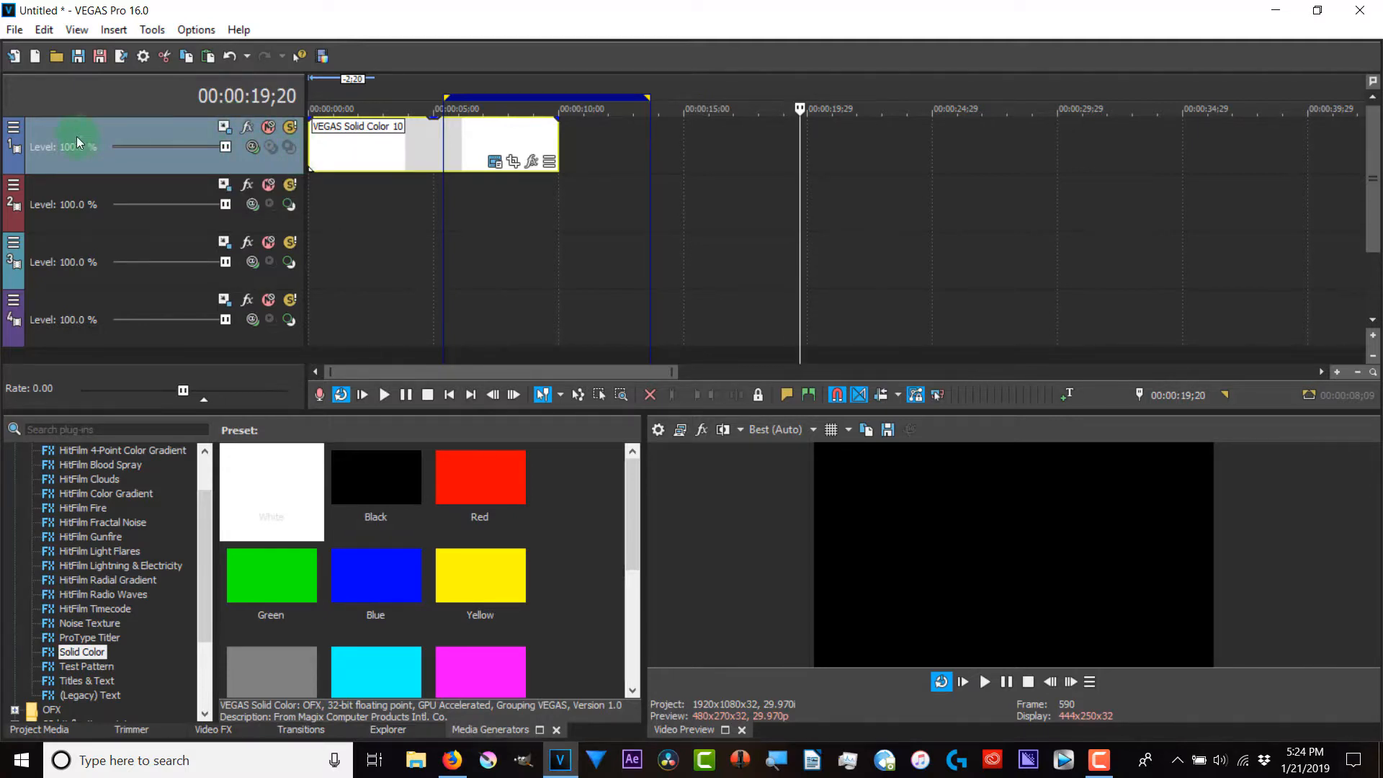
left_click(14, 127)
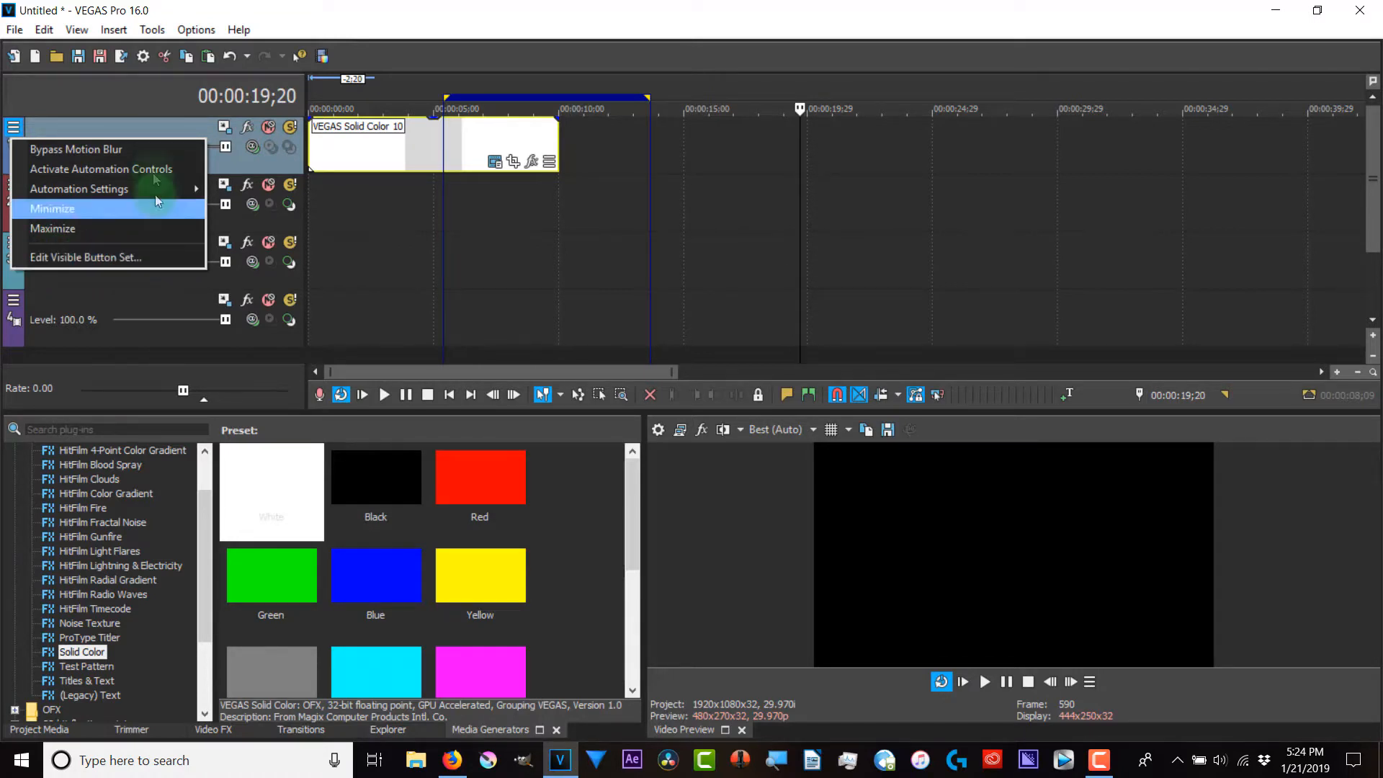
left_click(193, 124)
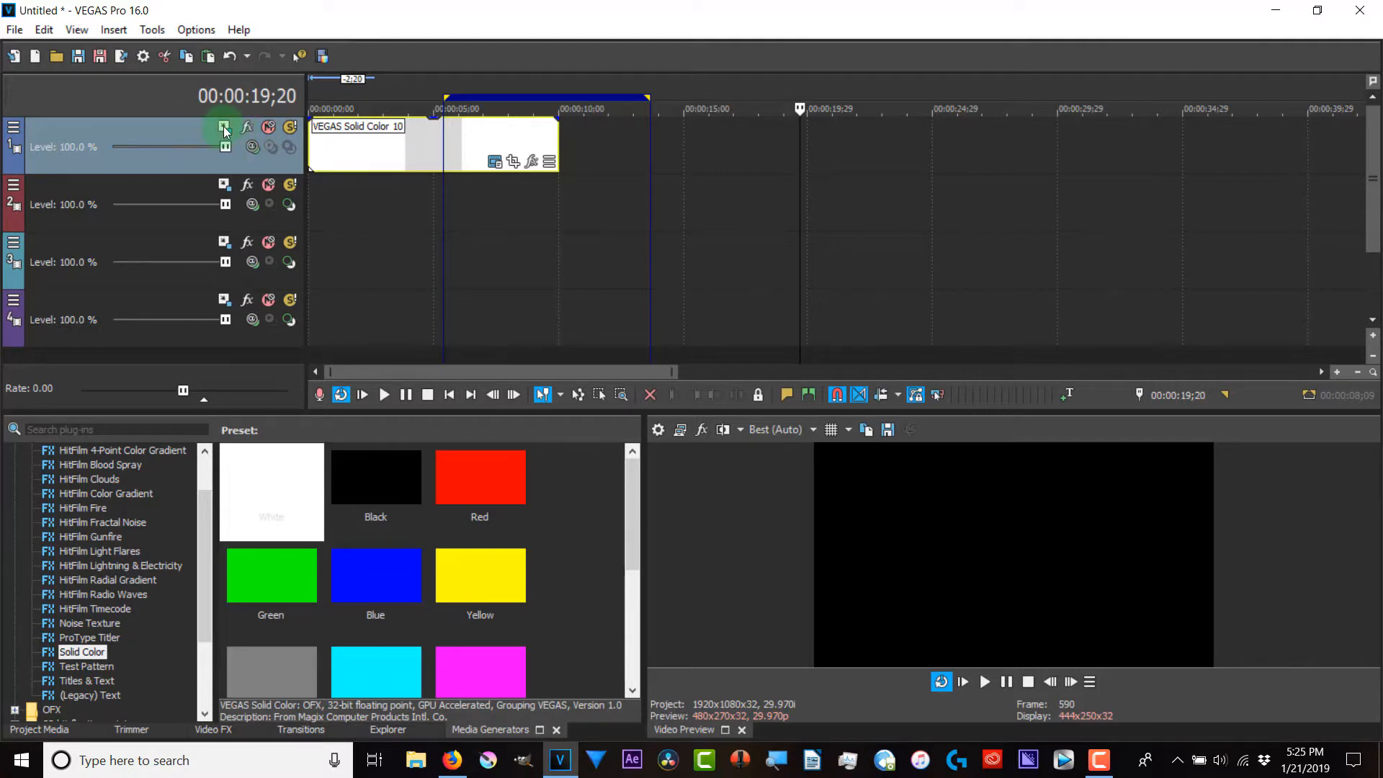
Step: Open Track Motion for track 1, shift the white clip to start at about 00:00:08;28, and scrub the playhead to 00:00:06;29
left_click(223, 127)
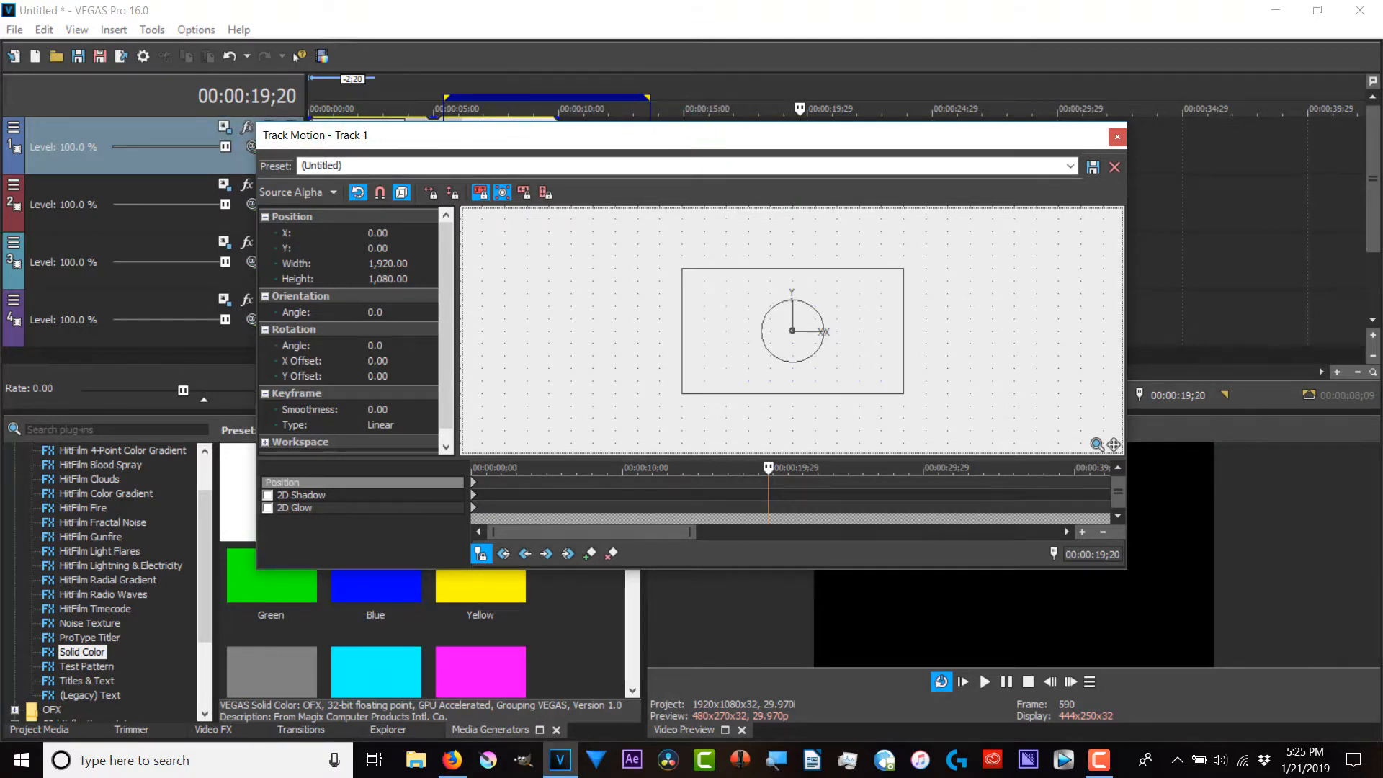
left_click_drag(929, 129, 896, 224)
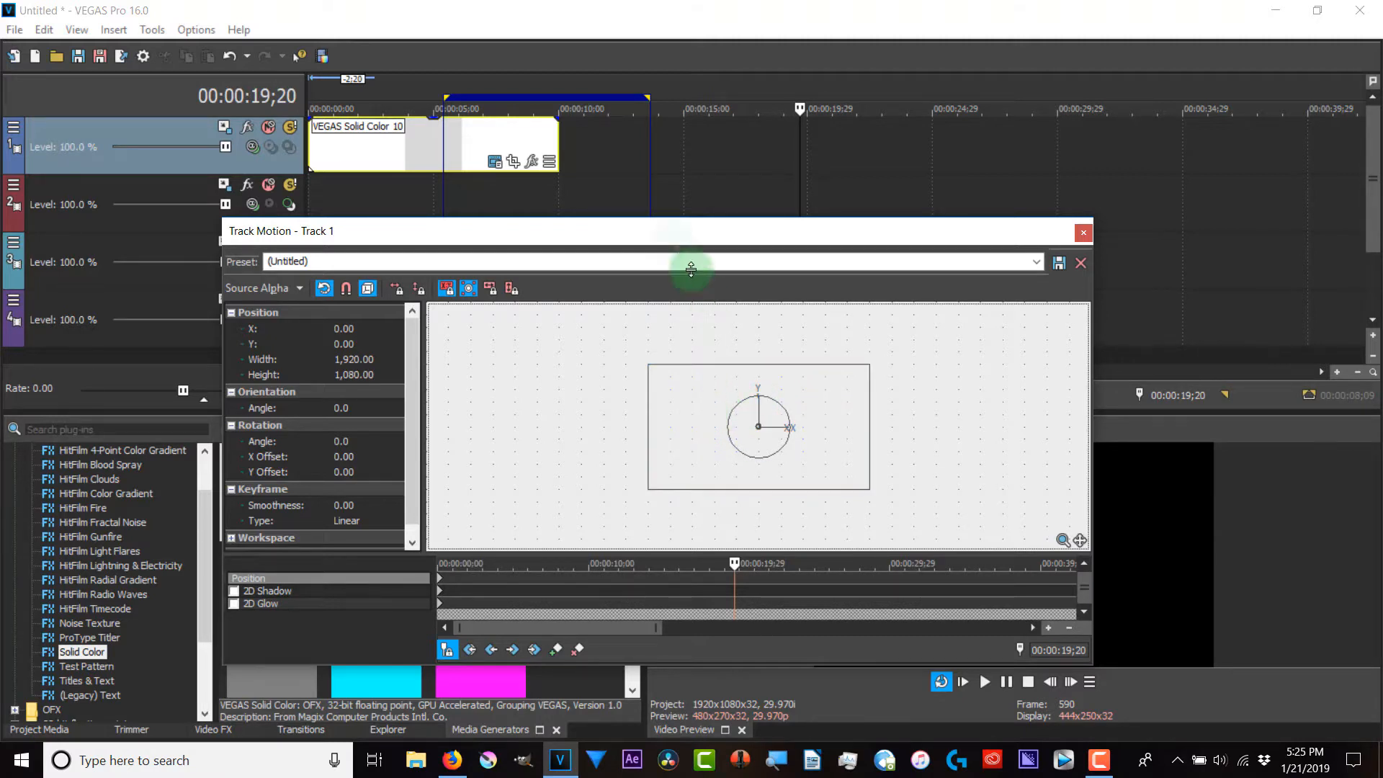
left_click_drag(468, 231, 378, 293)
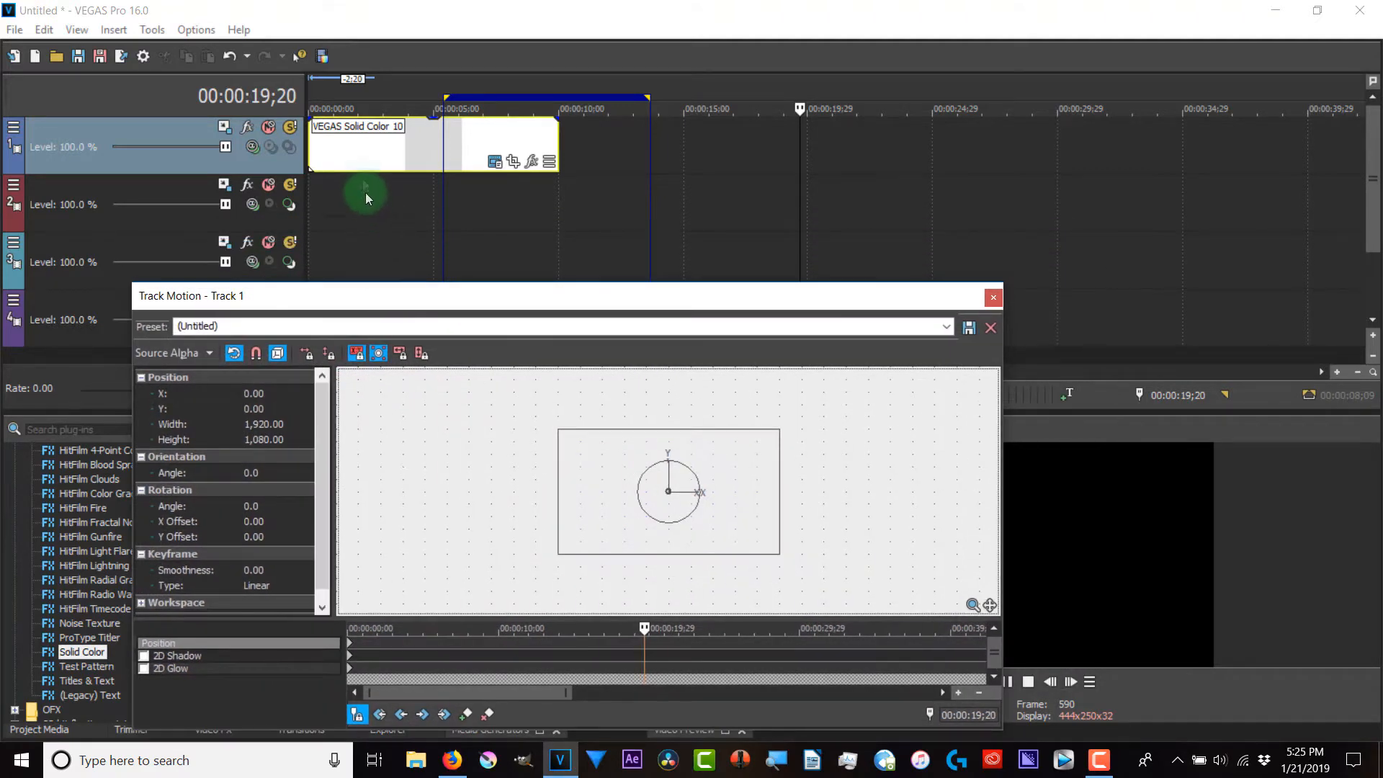
left_click_drag(366, 153, 588, 170)
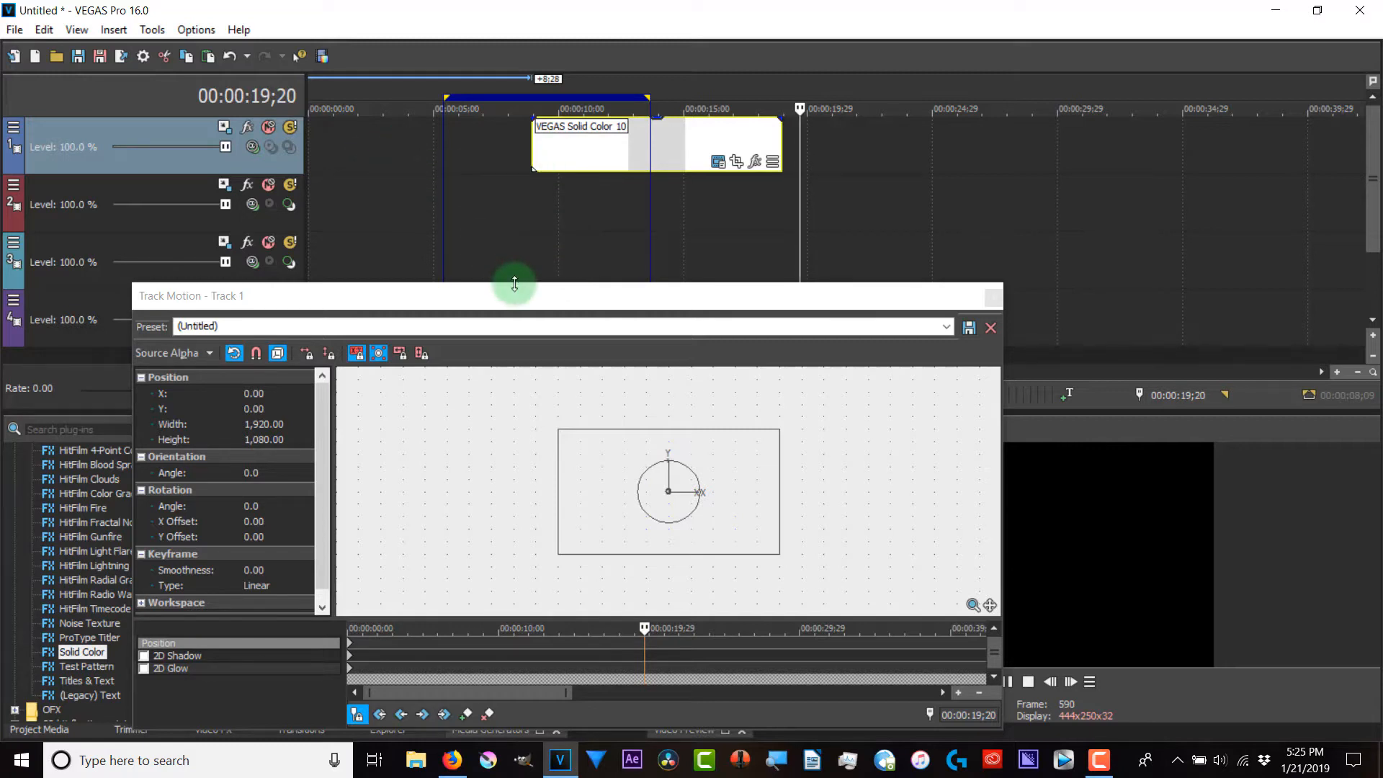
left_click_drag(643, 628, 452, 622)
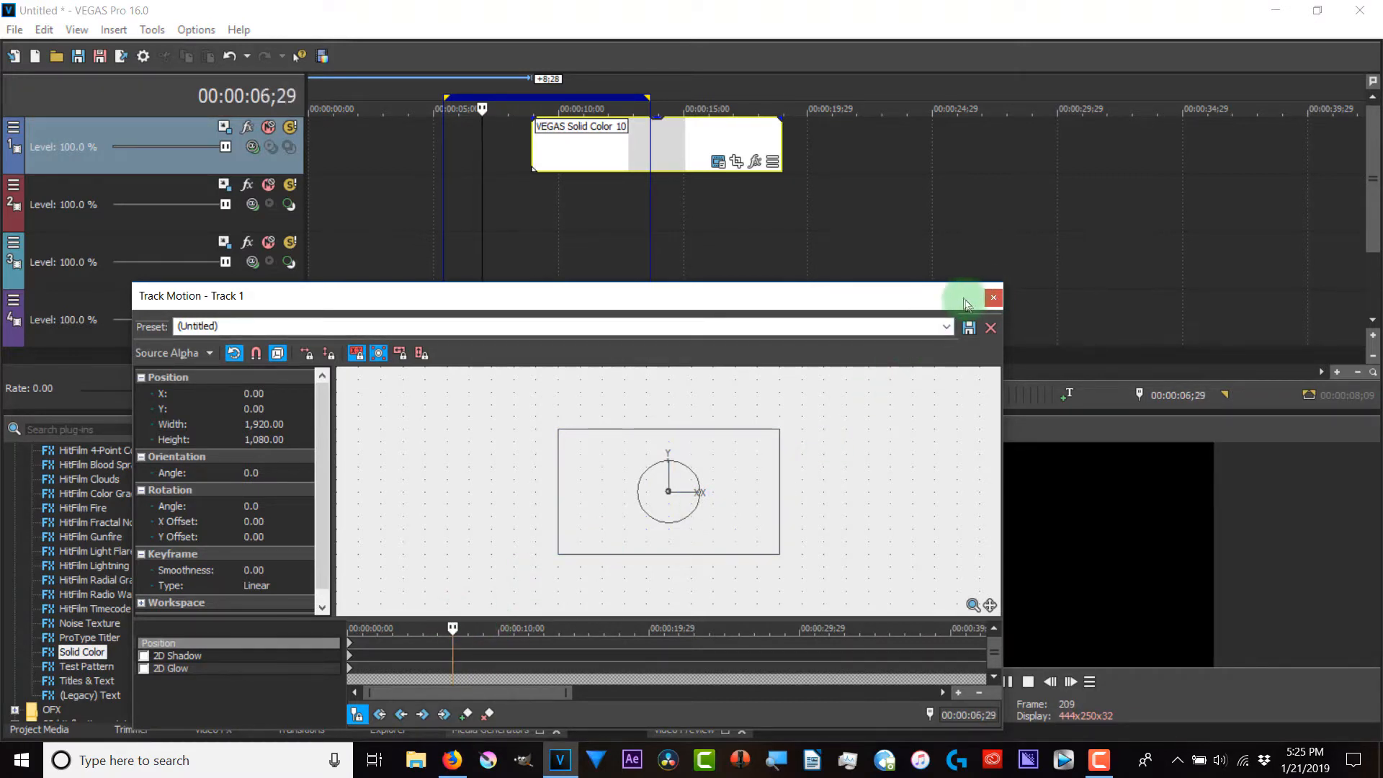
left_click(993, 296)
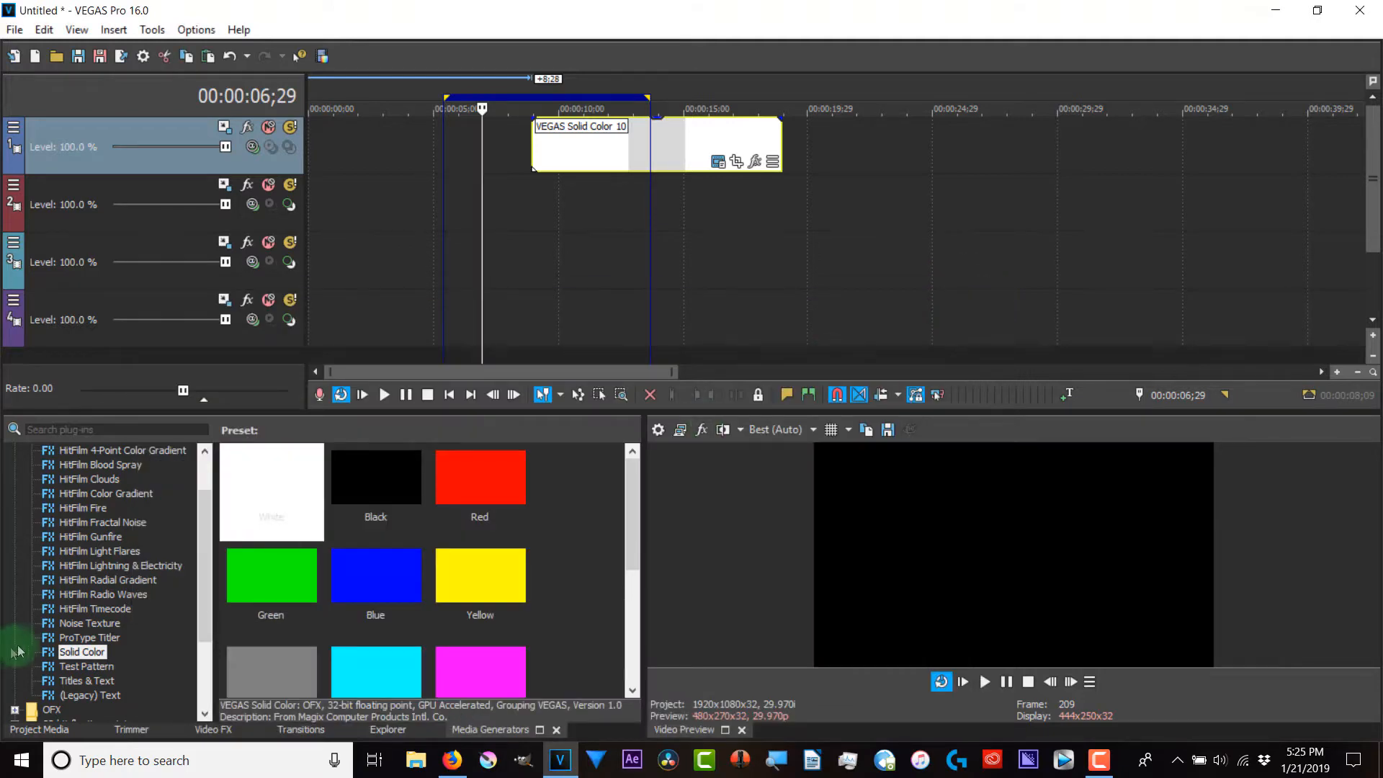
Step: Add a Red solid color clip at the start of track 3 and extend it to about 21 seconds
left_click_drag(463, 471, 229, 274)
left_click(1224, 40)
left_click_drag(559, 259, 839, 272)
Step: Move the white clip to start at 00:00:03;09 and place the playhead at 00:00:08;07
left_click_drag(586, 154, 400, 160)
left_click_drag(561, 143, 609, 193)
left_click(514, 193)
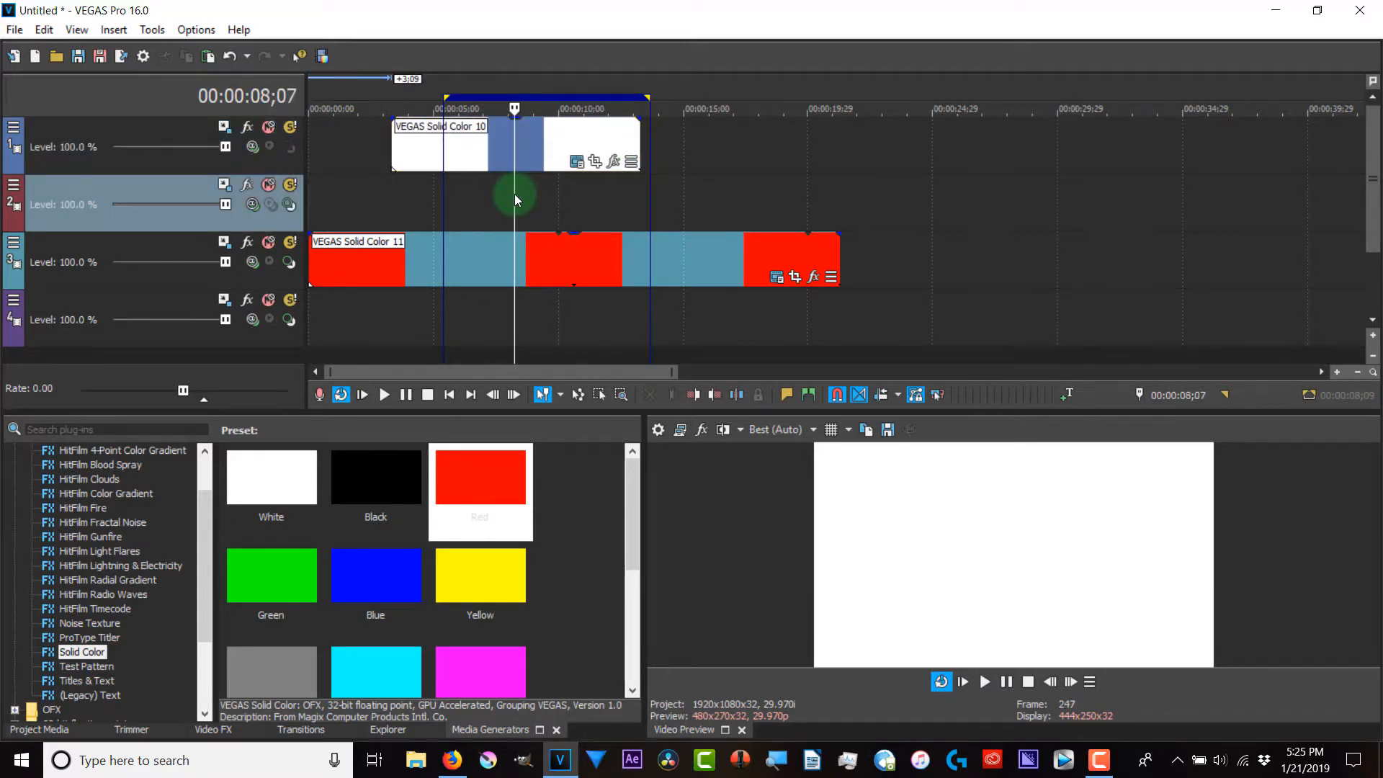
Step: In track 1's Track Motion, shrink the frame to about 733 x 412 and move it to about X 530, Y 273
left_click(225, 128)
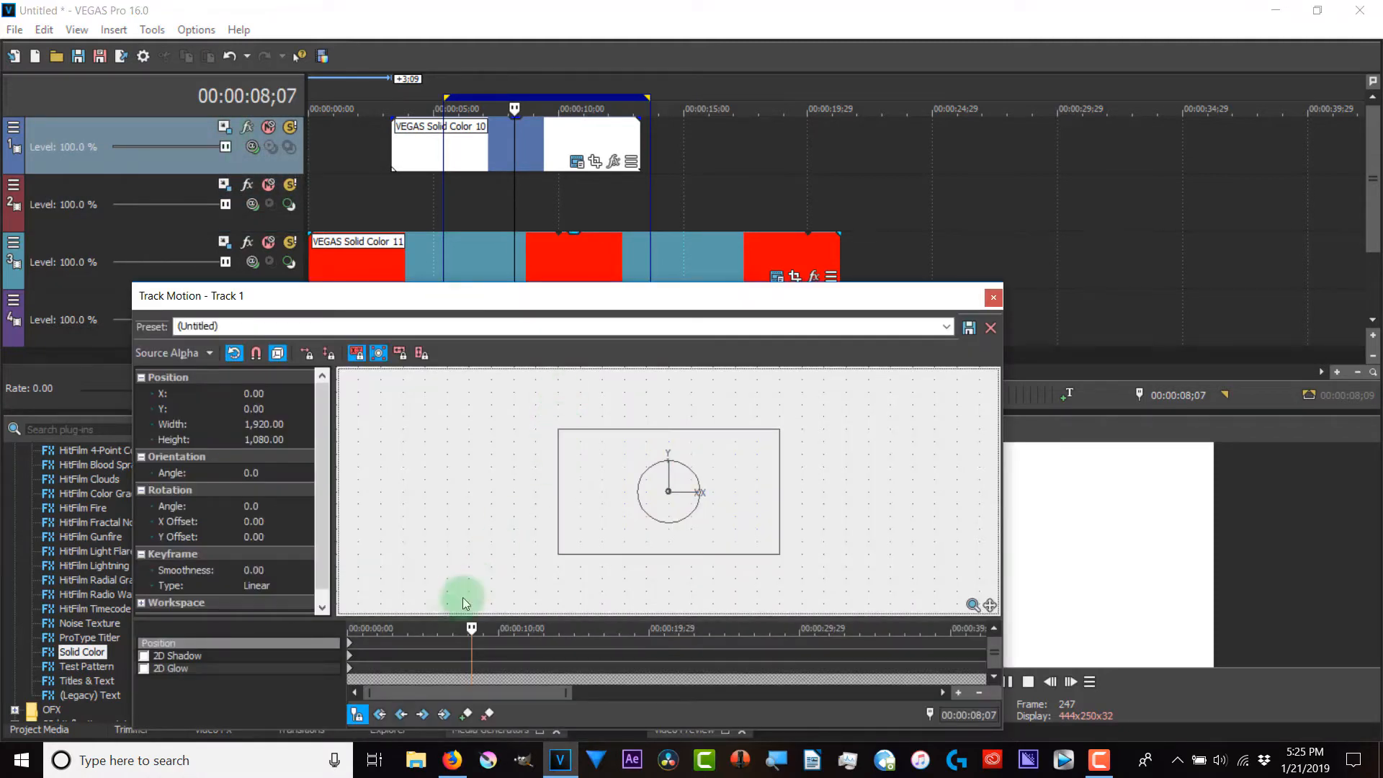
left_click_drag(560, 551, 650, 504)
left_click_drag(693, 487, 726, 463)
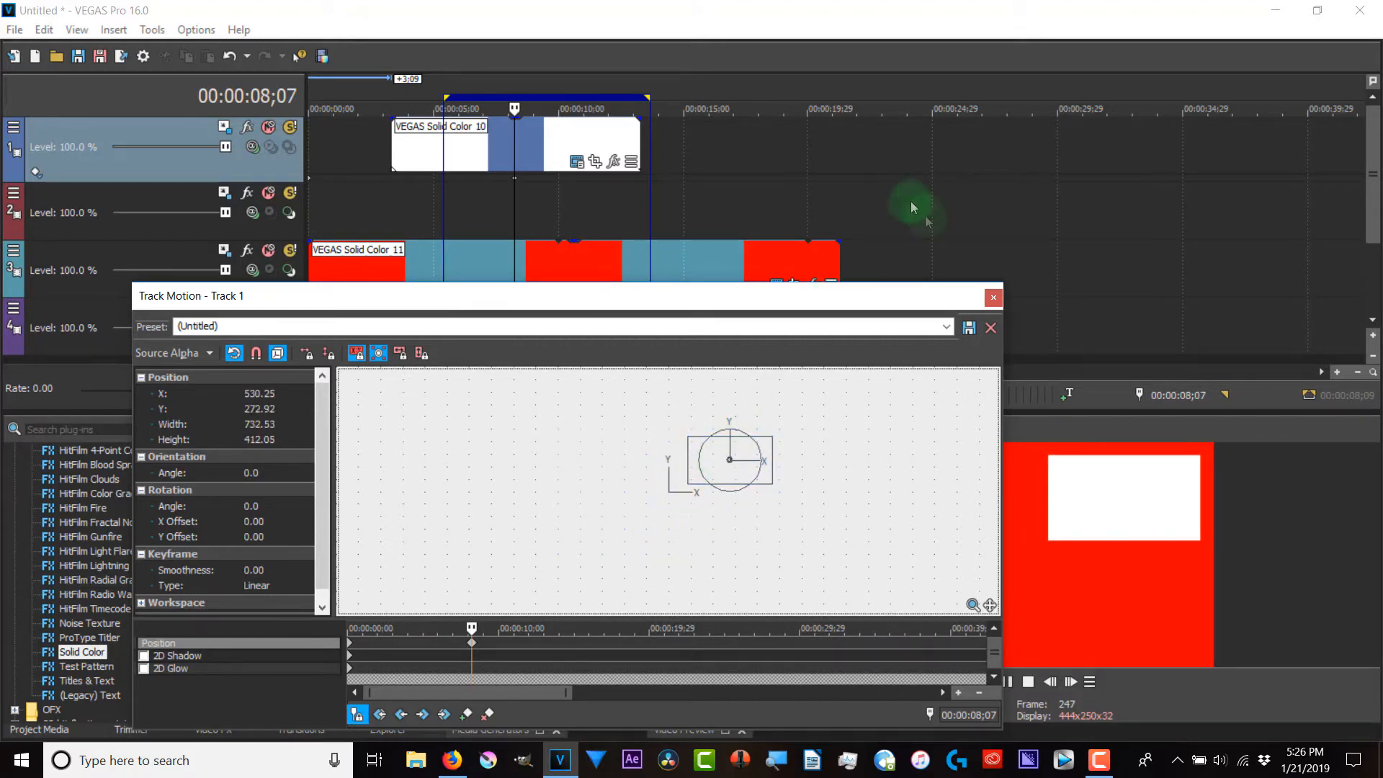
left_click(993, 297)
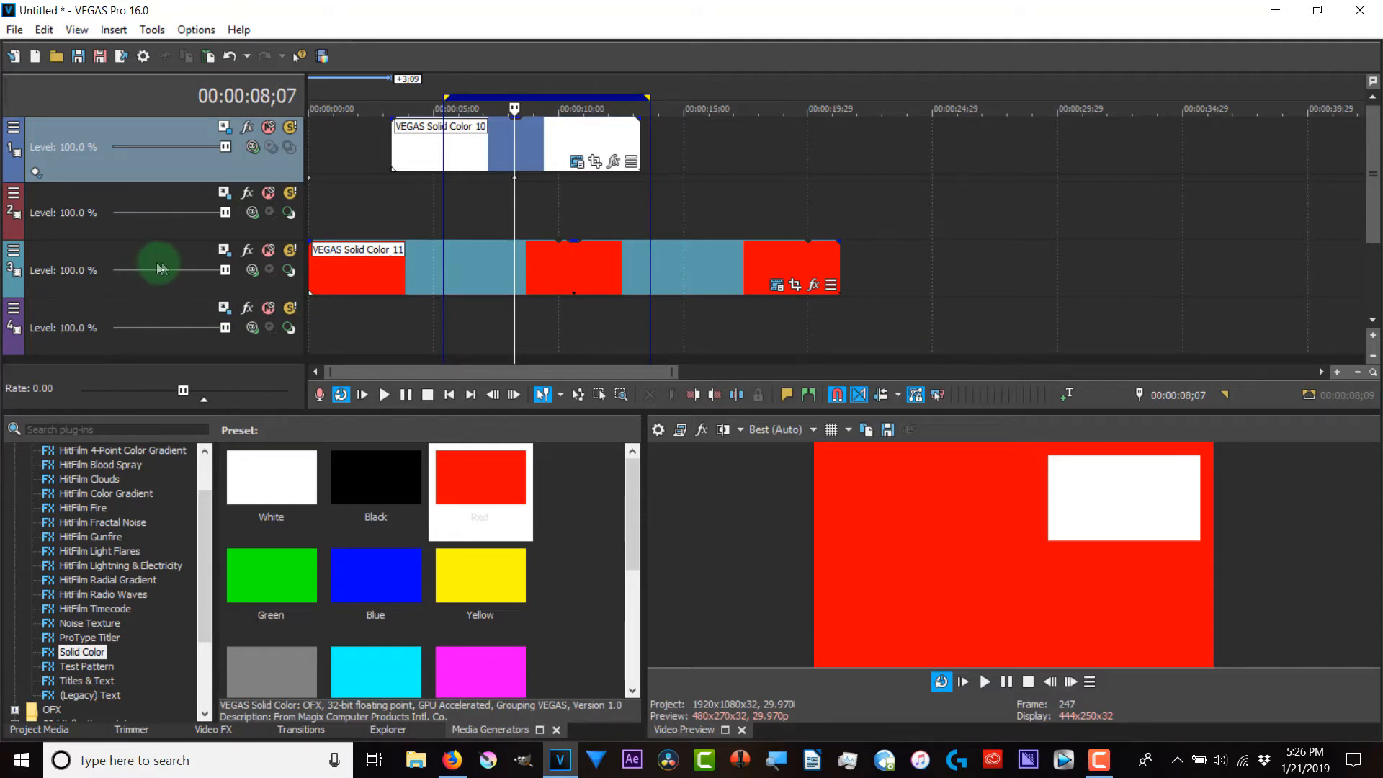
Step: Move the red clip on track 3 to start at about 00:00:07;06, and look through the Explorer and project media
left_click_drag(619, 279, 799, 270)
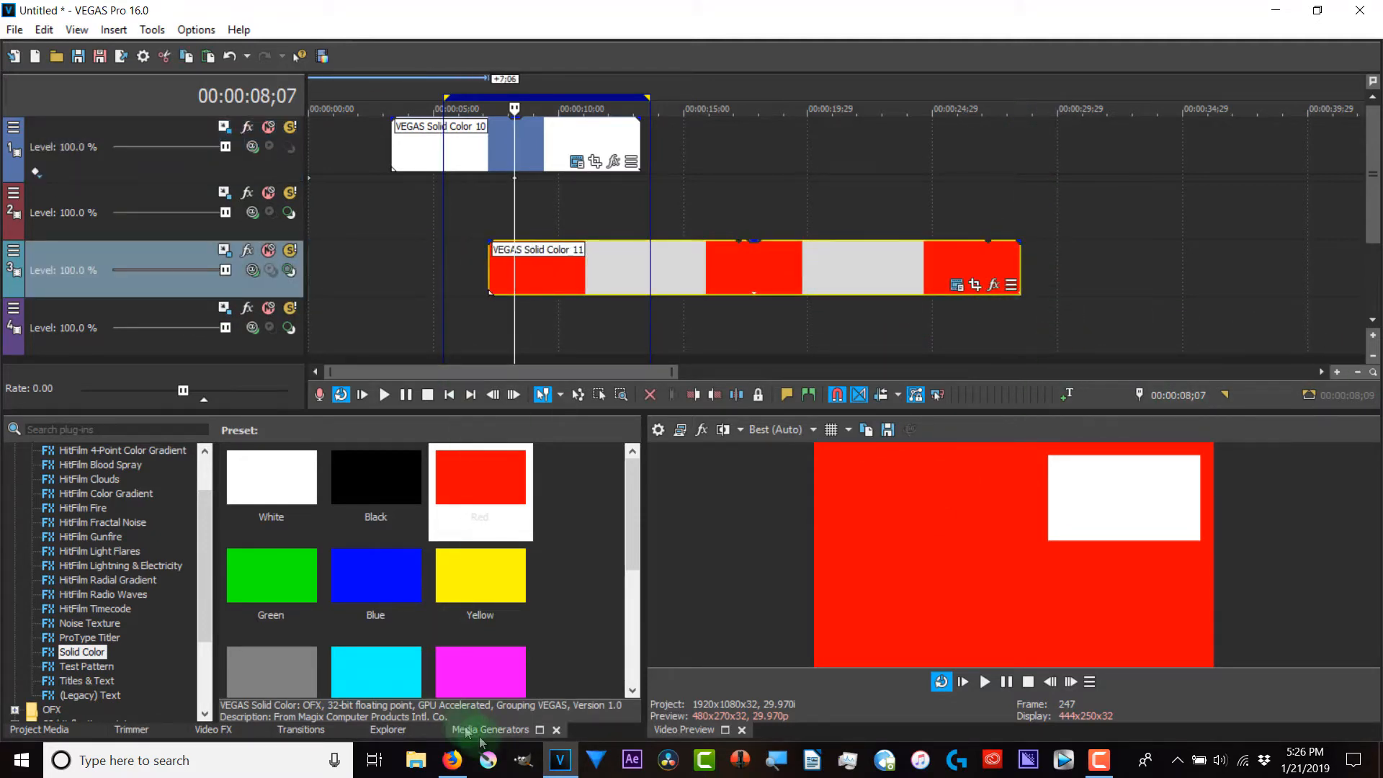
left_click(393, 730)
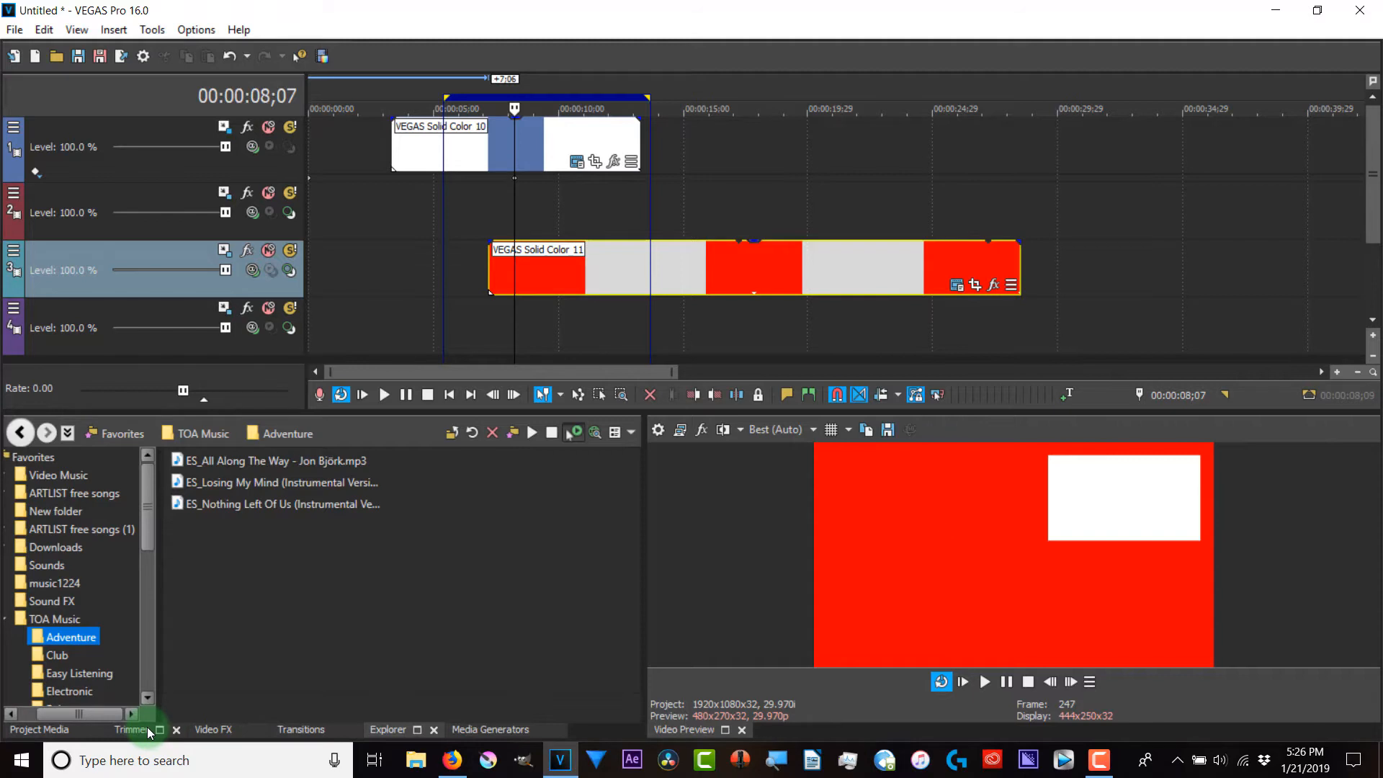
left_click(56, 729)
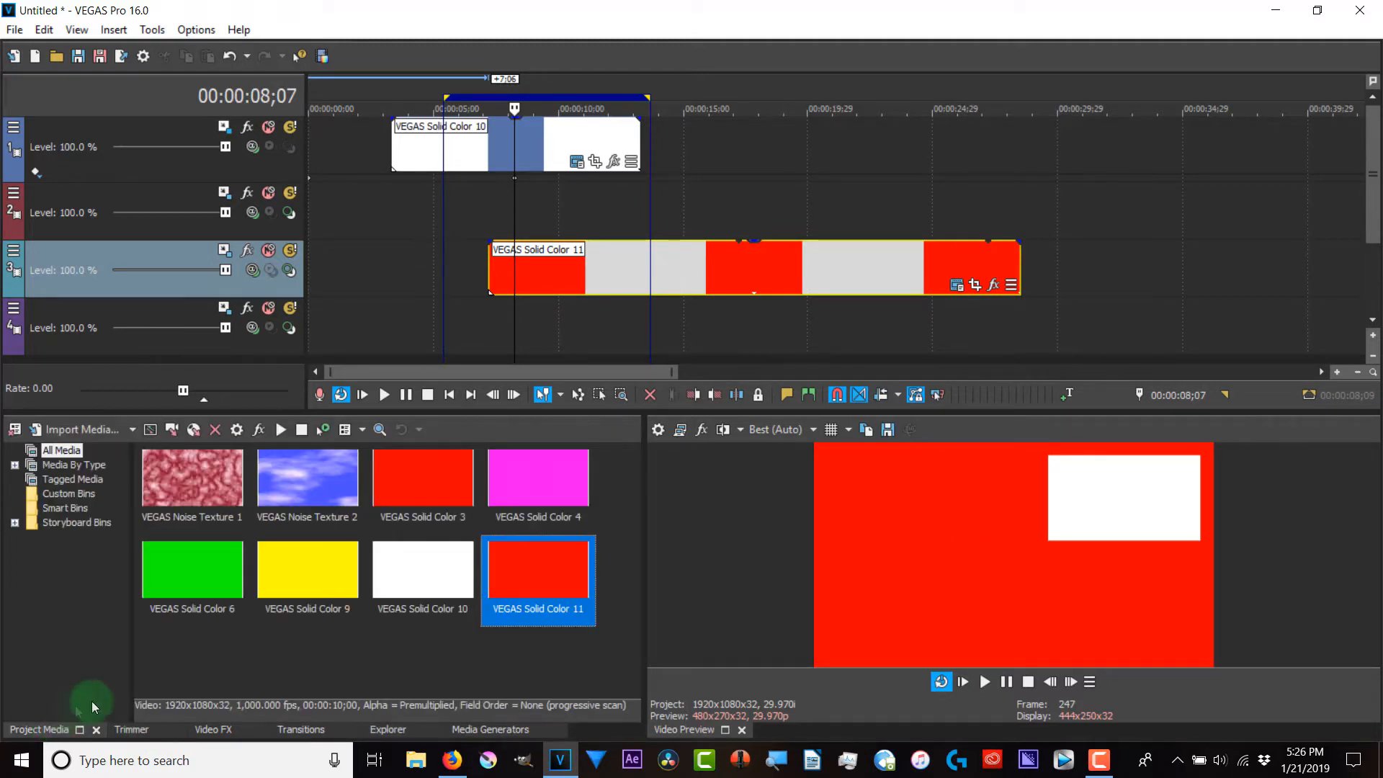
left_click(490, 730)
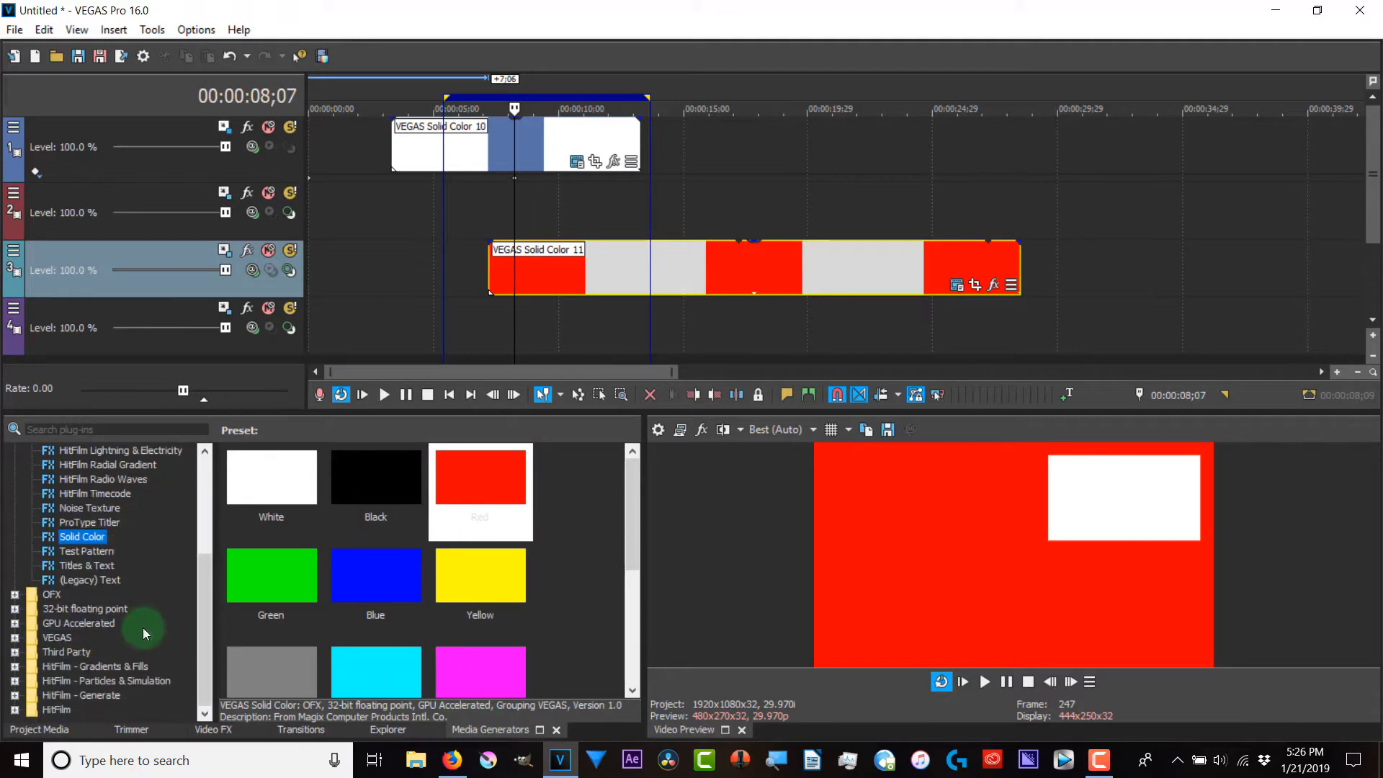
Step: Add a (Legacy) Text clip with the Default Text preset to track 1 at about 00:00:21 and close its generator settings
left_click(108, 579)
left_click_drag(284, 469, 892, 173)
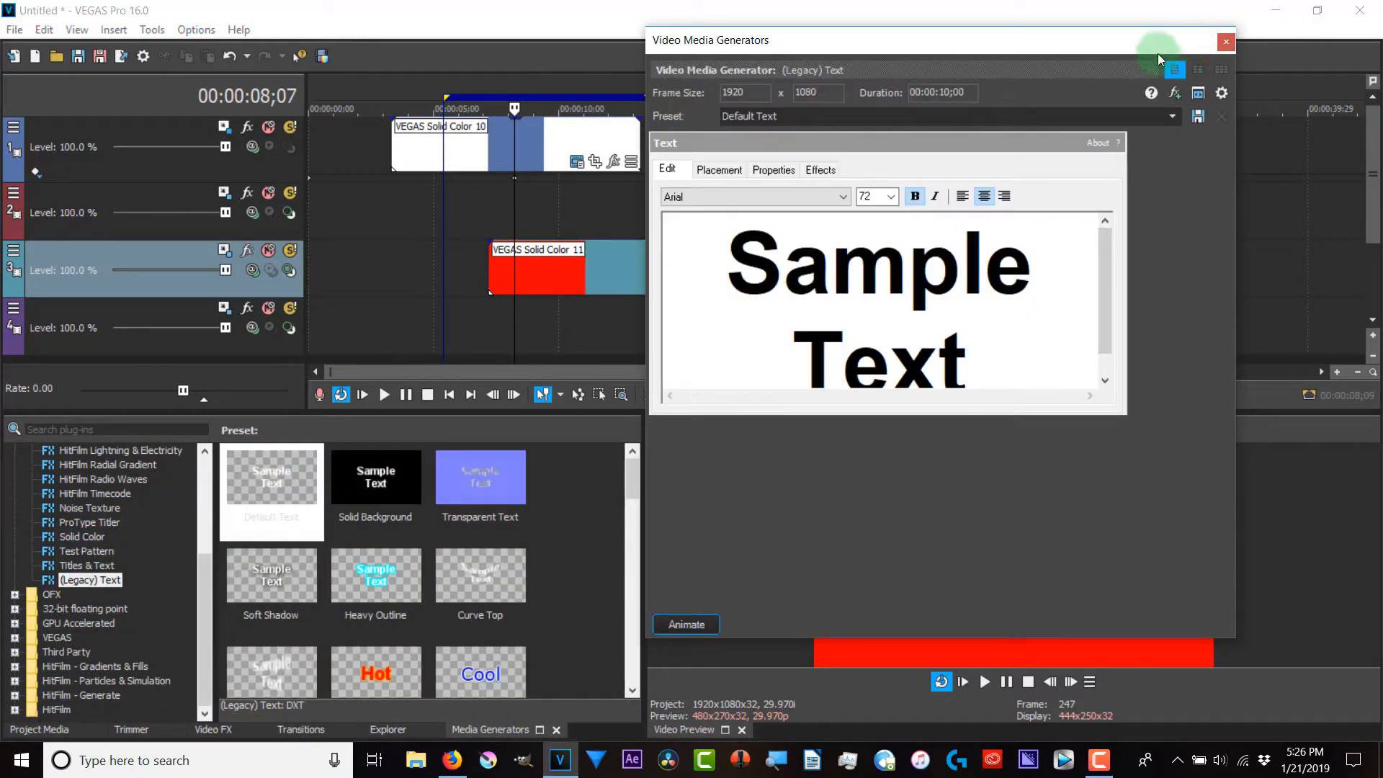
left_click_drag(1194, 56, 463, 198)
left_click(906, 204)
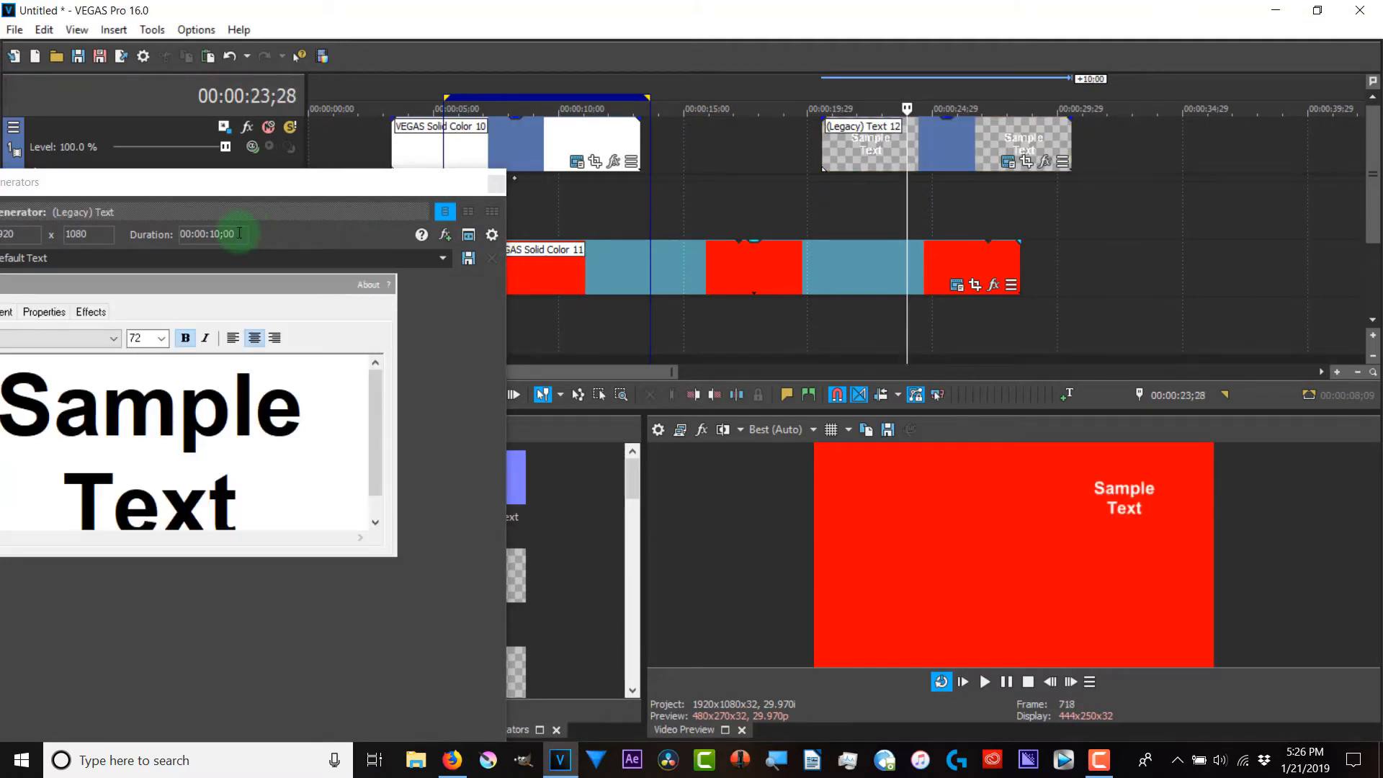
mouse_move(867, 153)
left_mouse_down()
mouse_move(862, 210)
mouse_move(859, 154)
left_mouse_up()
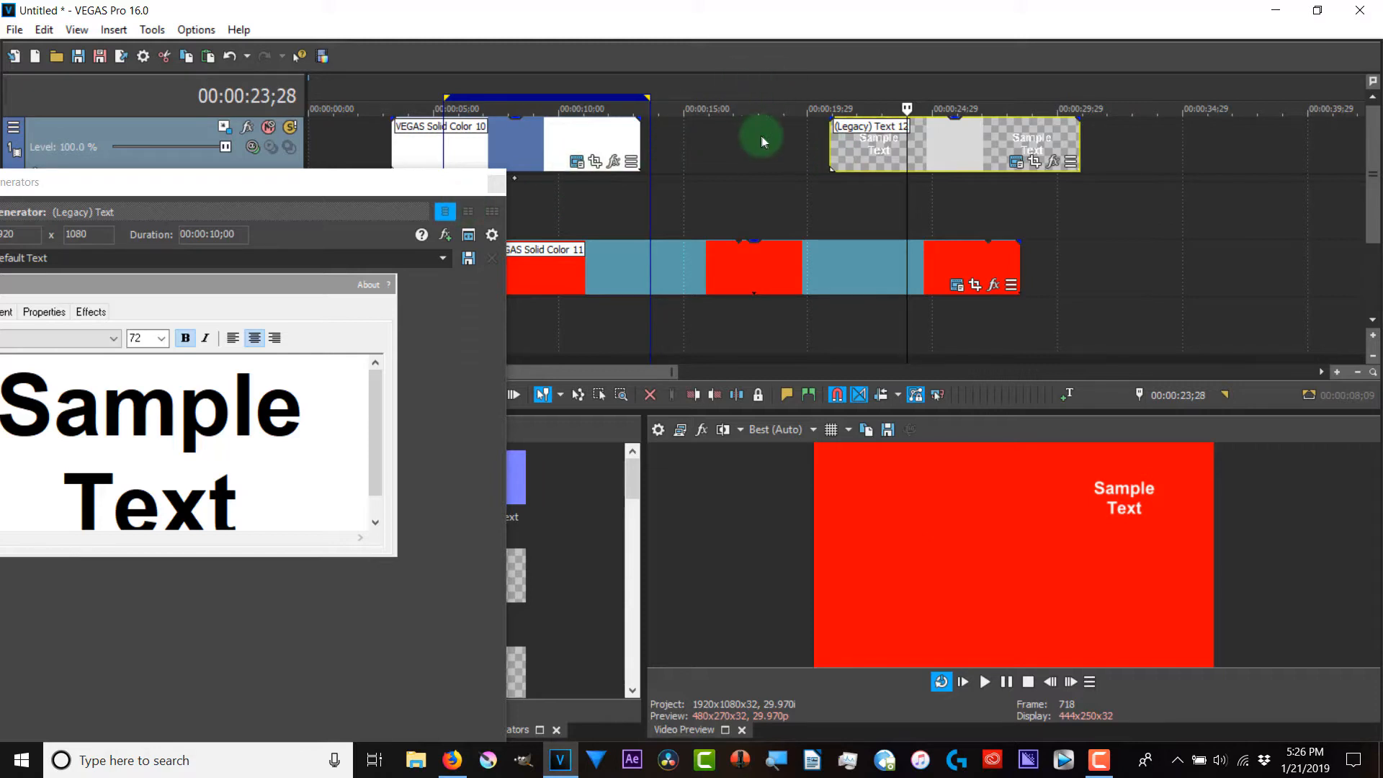
left_click(497, 184)
Step: Reopen track 1's Track Motion, expand its keyframe lanes, and move the second Position keyframe to the white clip's start at 00:00:03;09
scroll(700, 147, "down", 2)
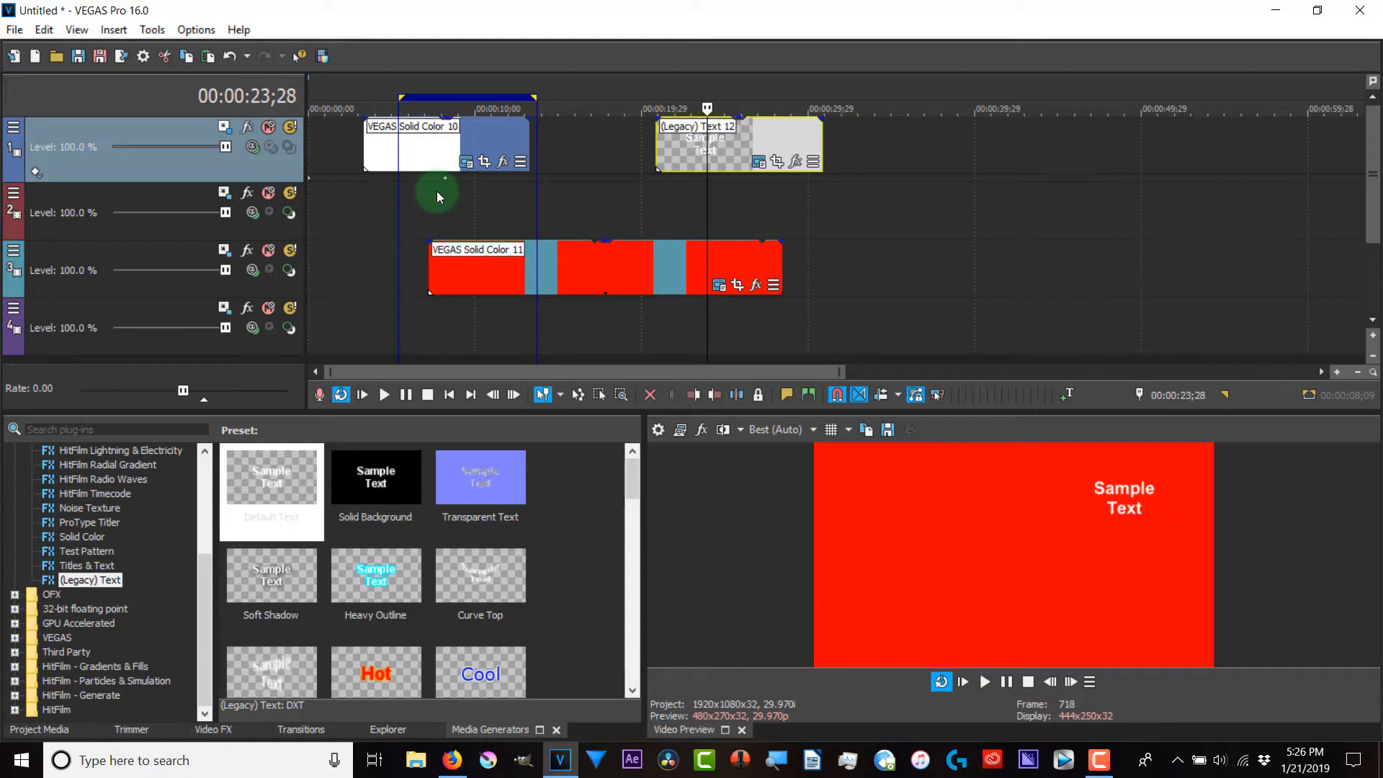
left_click(434, 142)
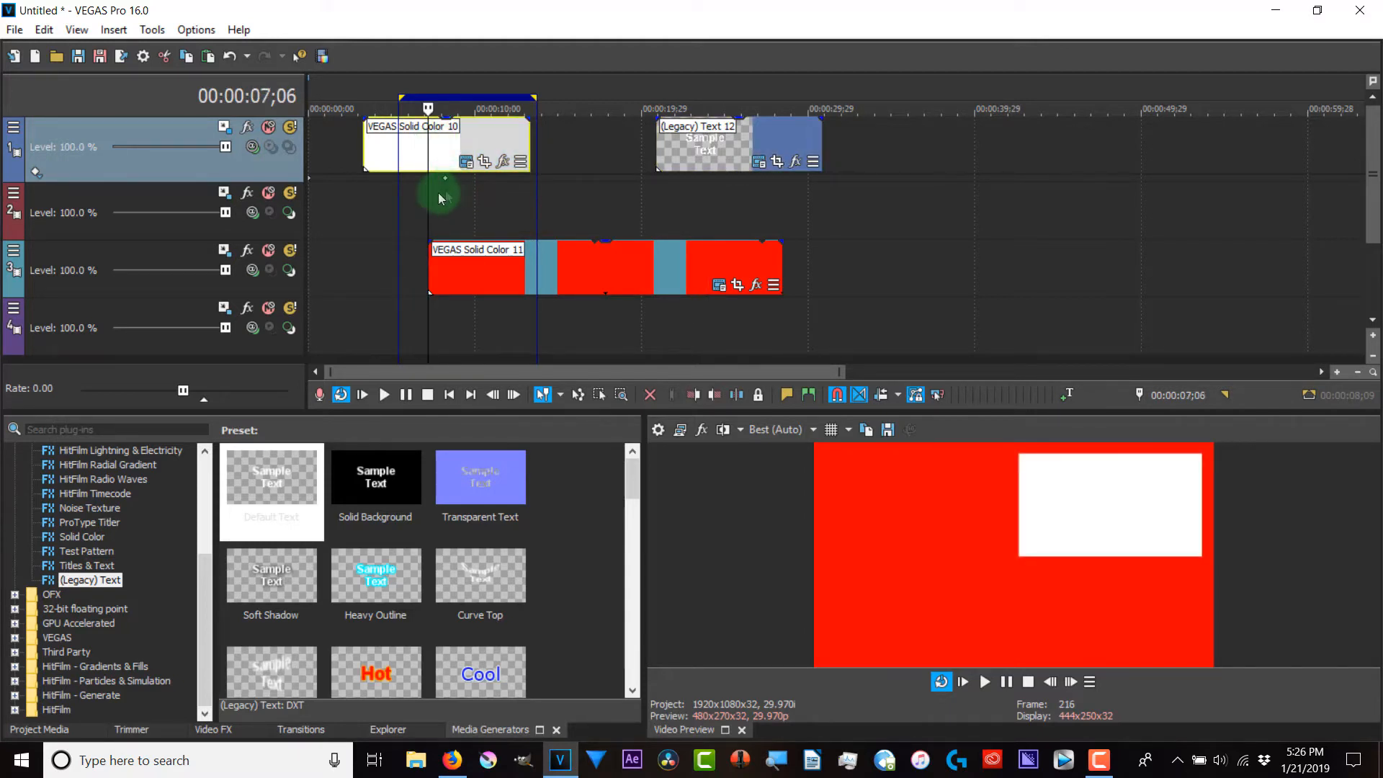
left_click(226, 127)
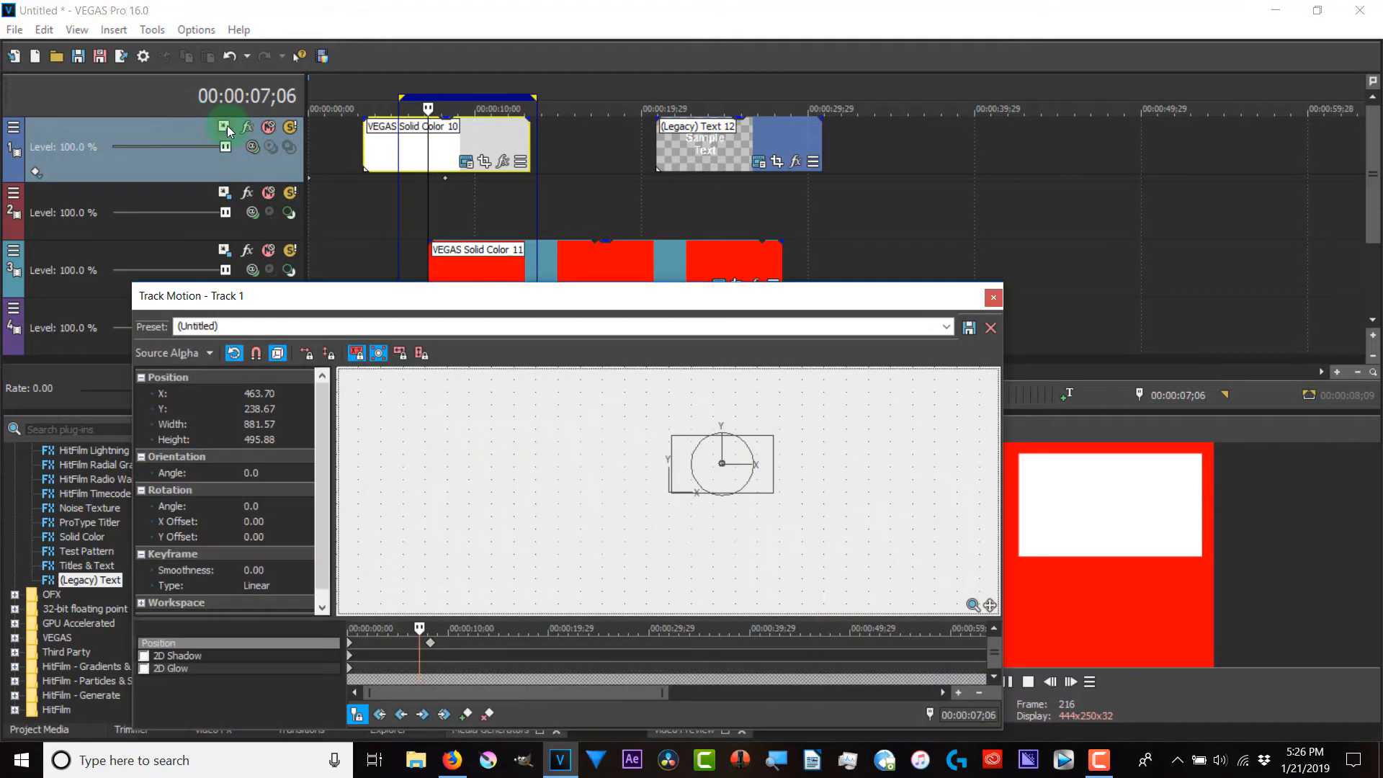
left_click(36, 172)
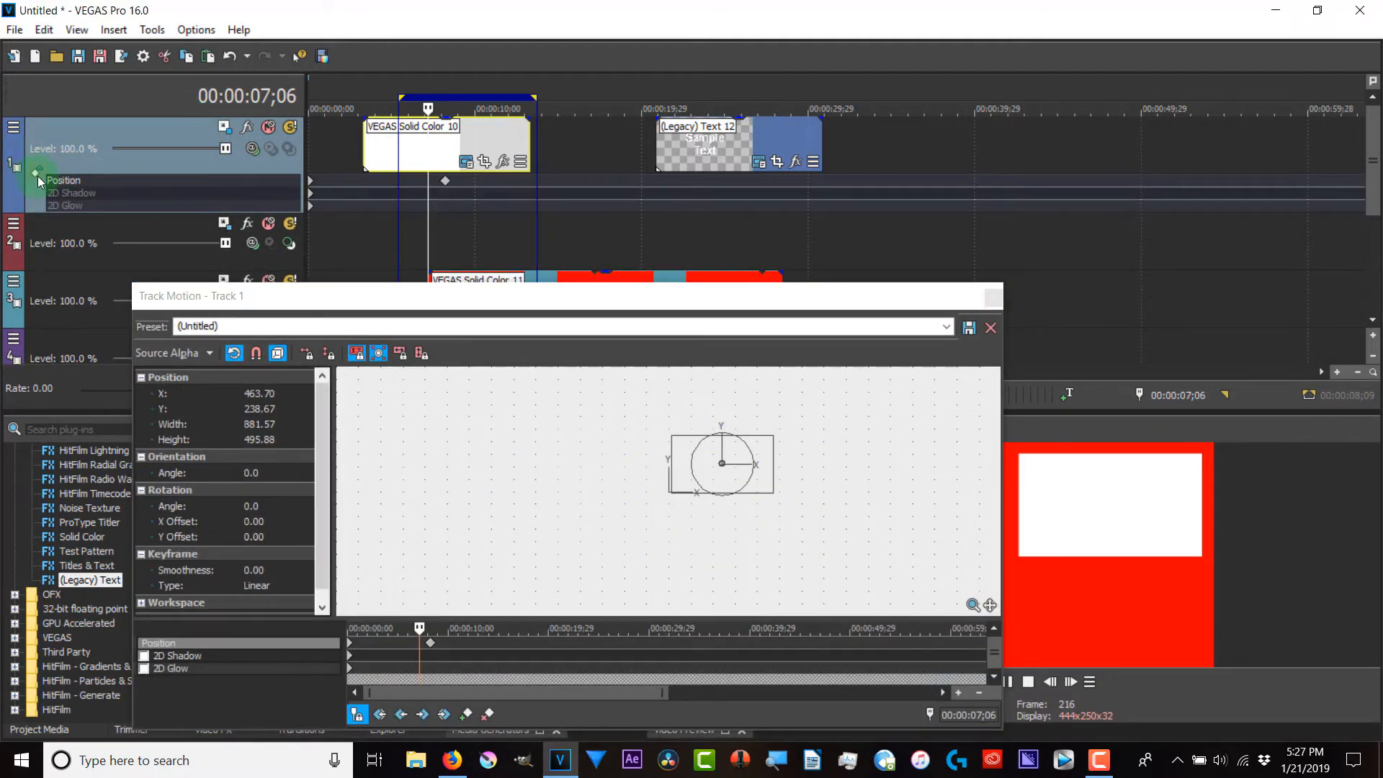
left_click_drag(451, 180, 366, 184)
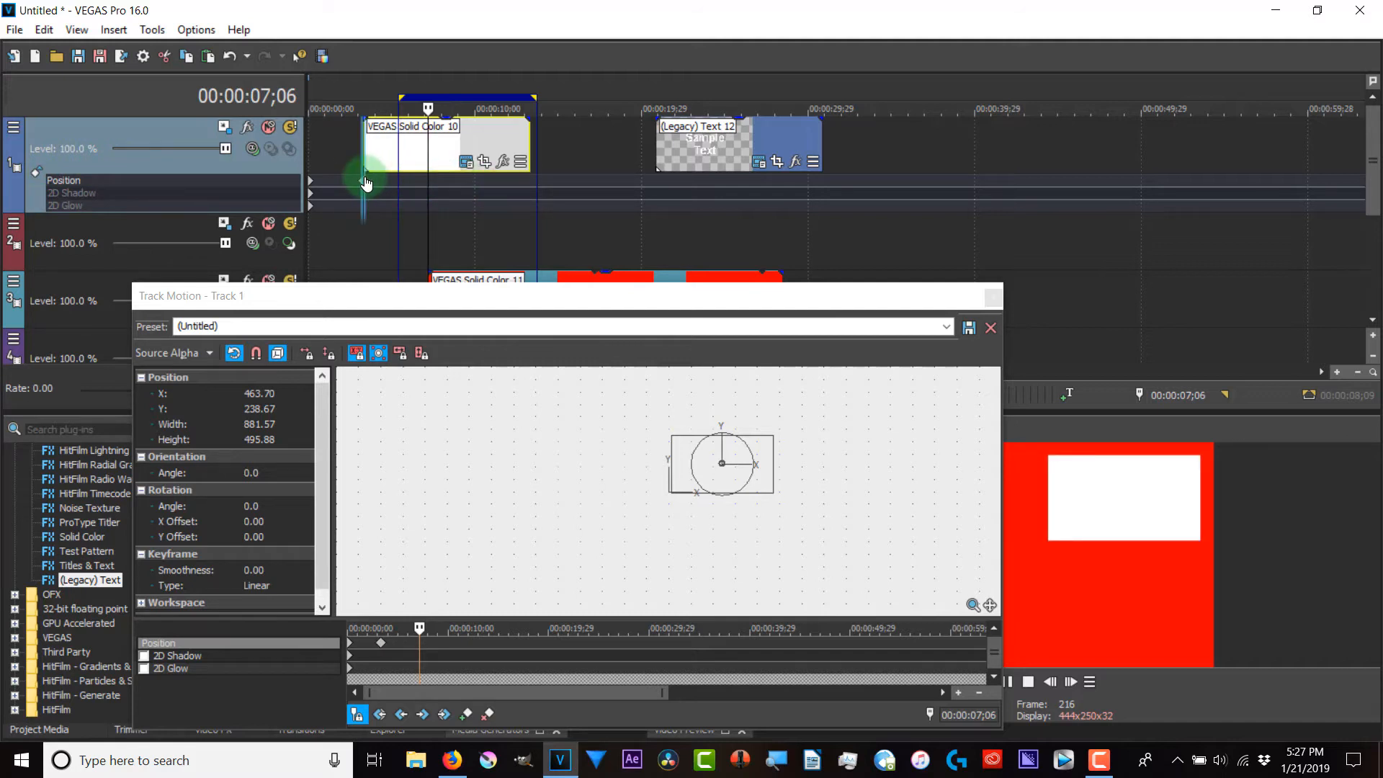
left_click(365, 185)
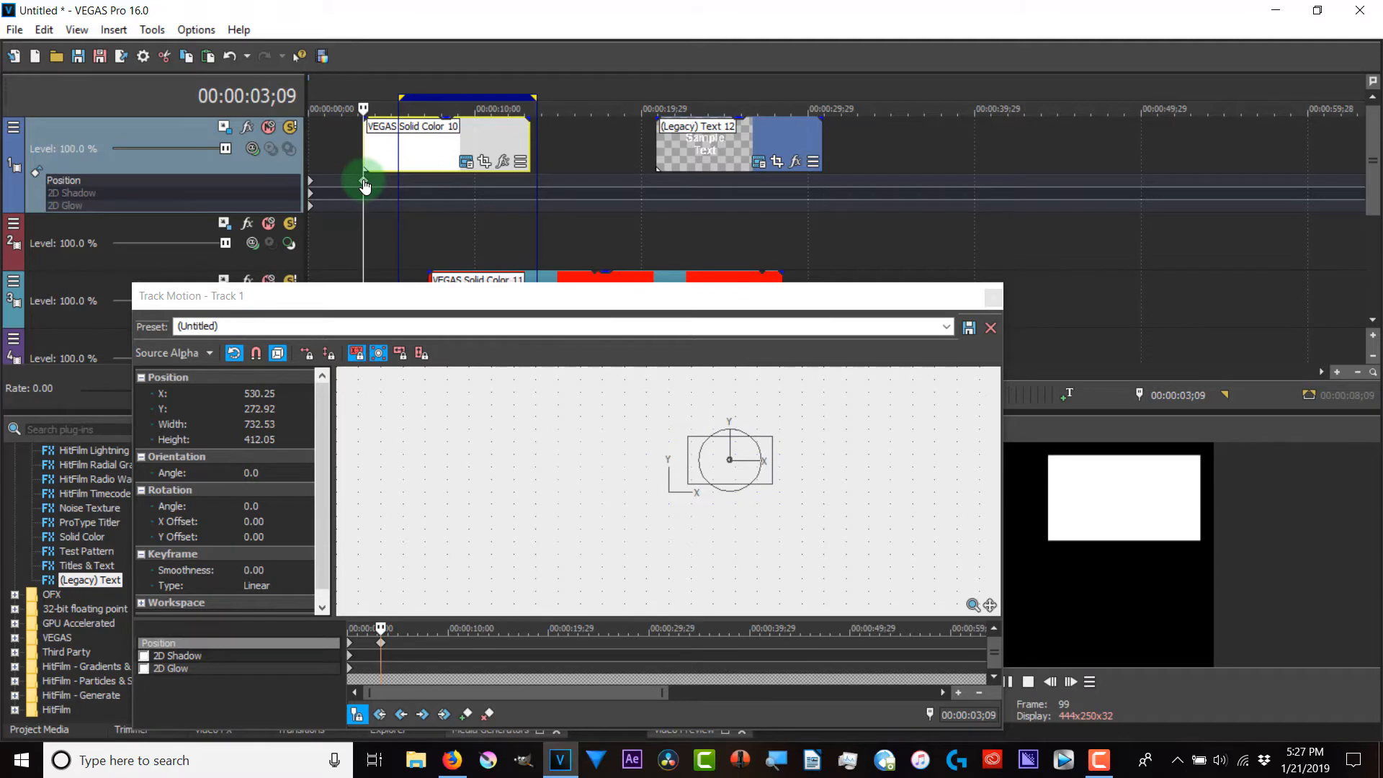
Step: Restore the Track Motion box to full frame one frame before the white clip, at 00:00:03;08
key("Left")
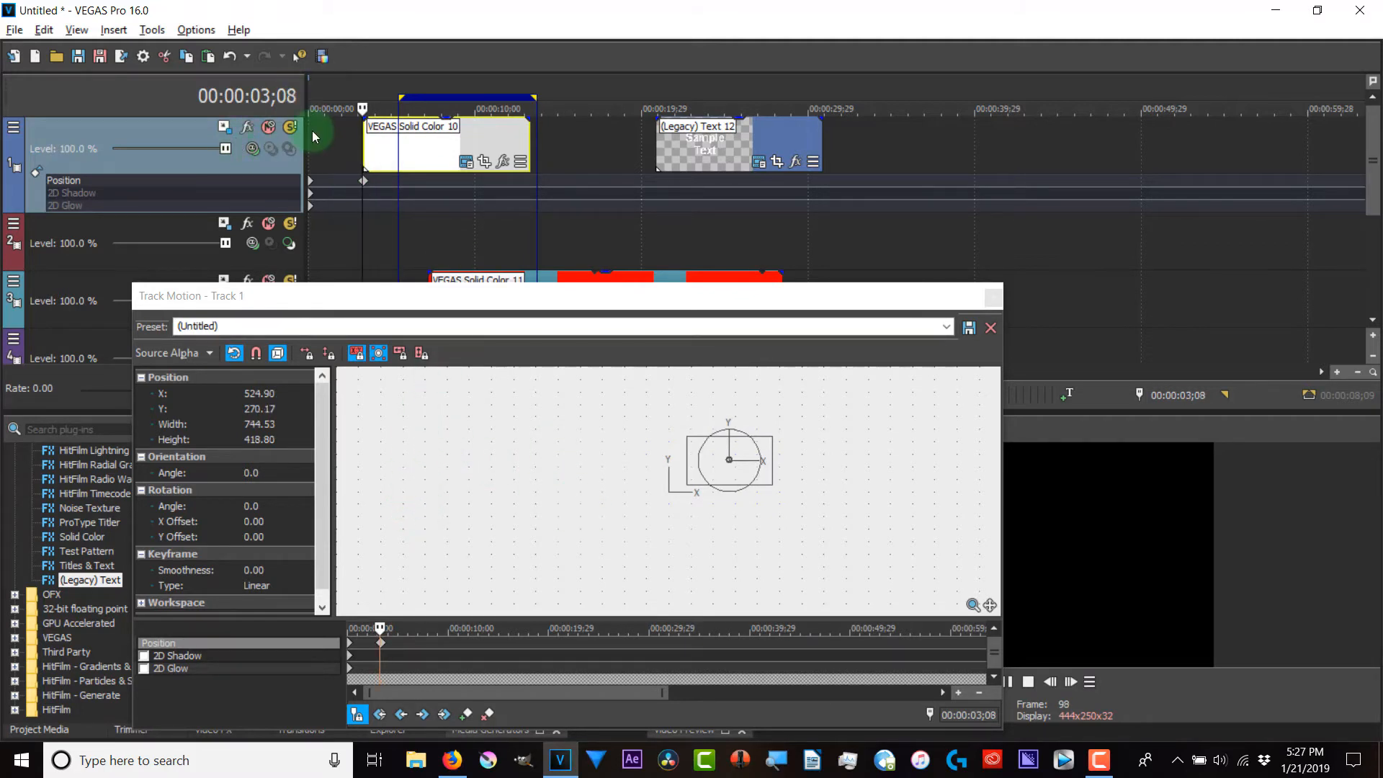
scroll(417, 191, "up", 10)
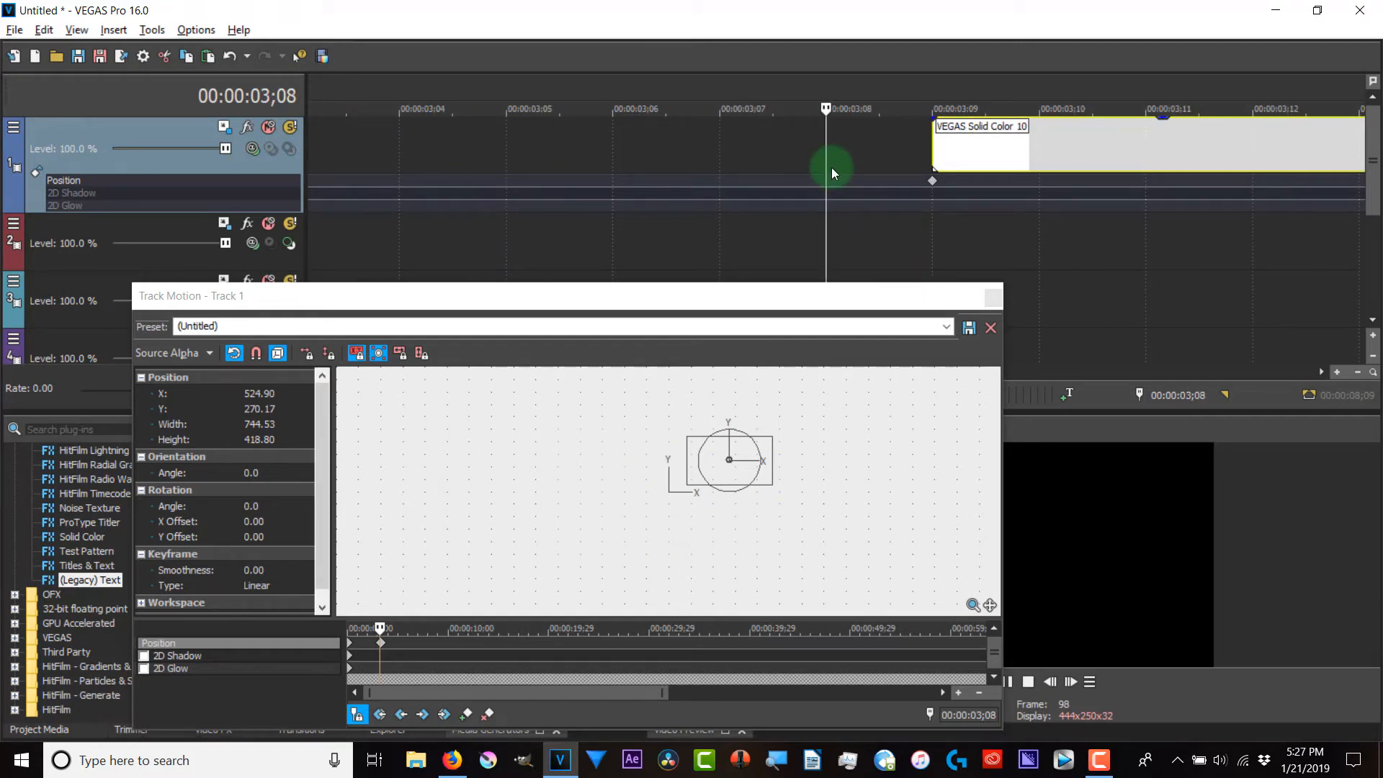
right_click(750, 466)
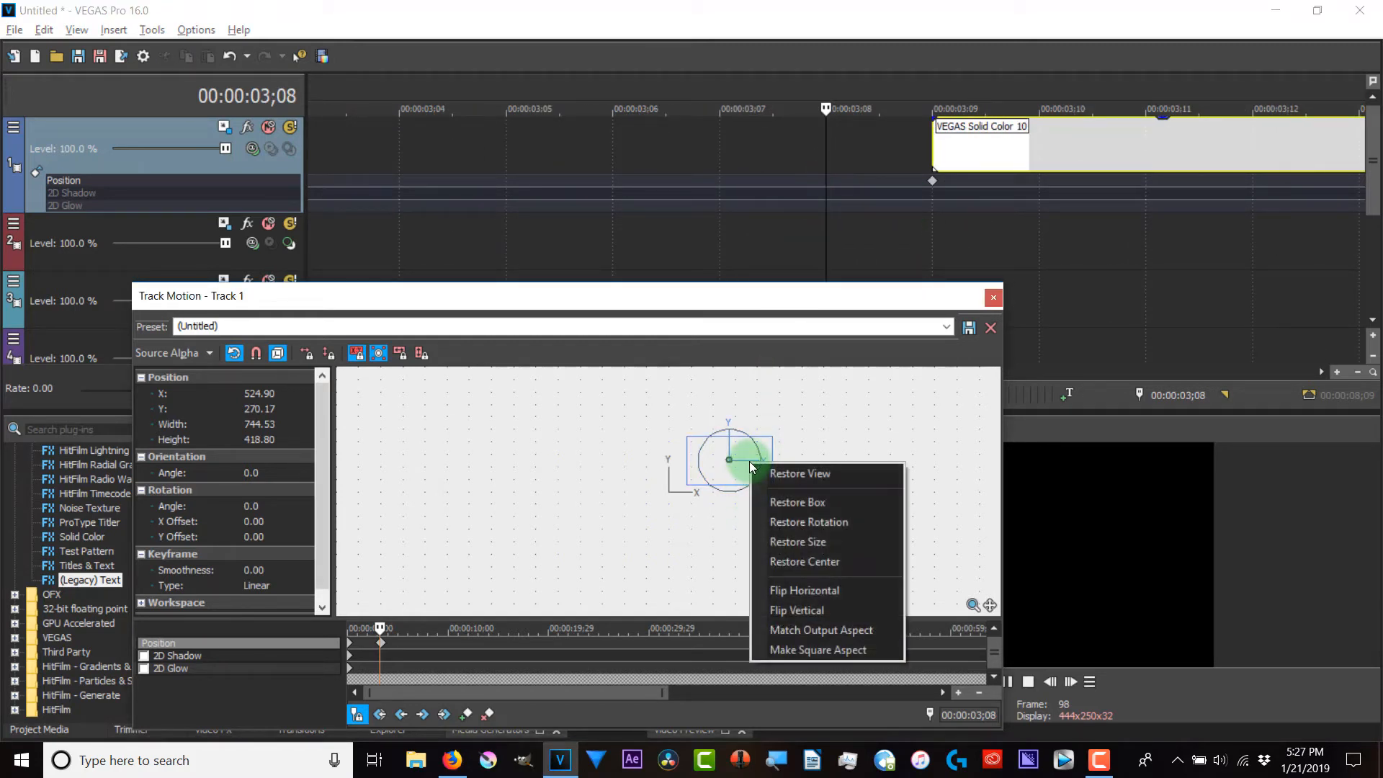
left_click(791, 498)
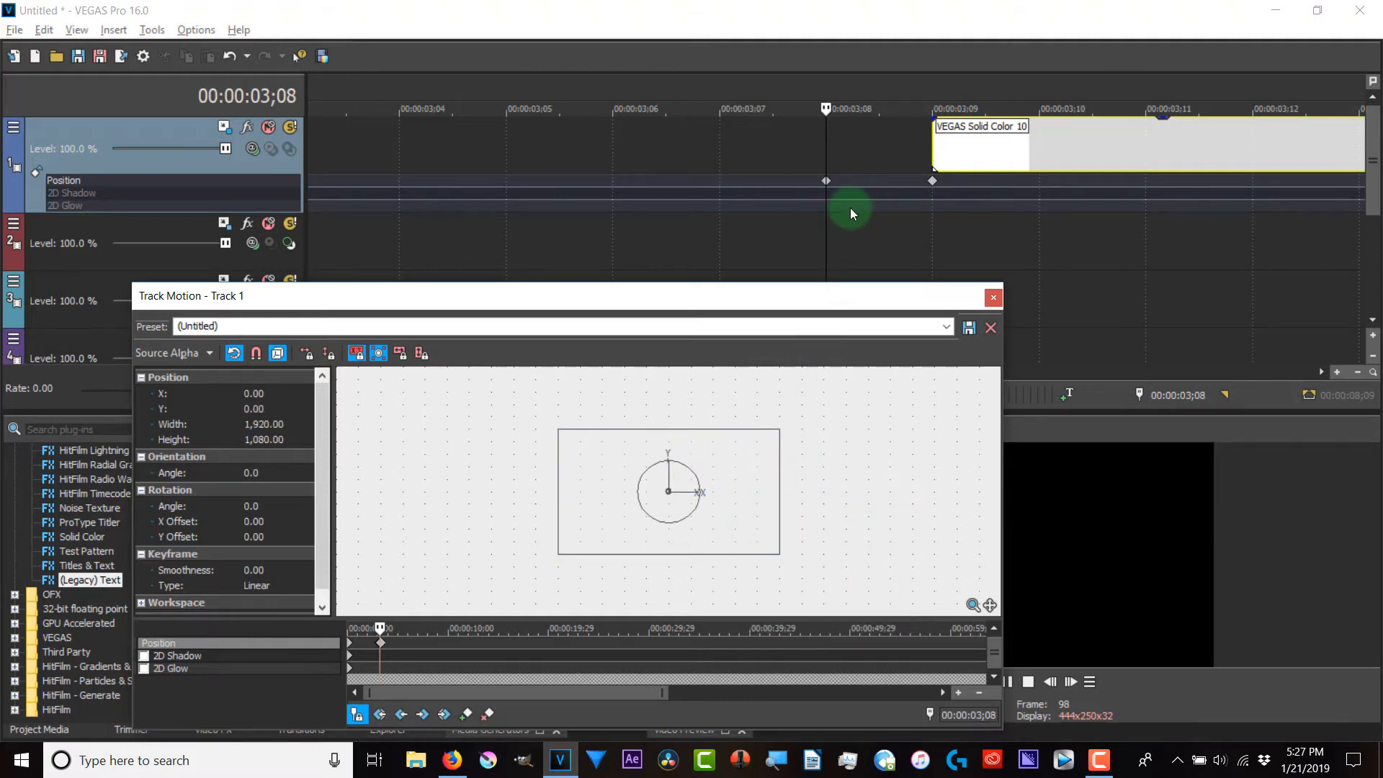
Step: Try to add a Position keyframe in track 1's Track Motion at the white clip's end, 00:00:13;09
scroll(850, 208, "down", 10)
scroll(906, 189, "down", 3)
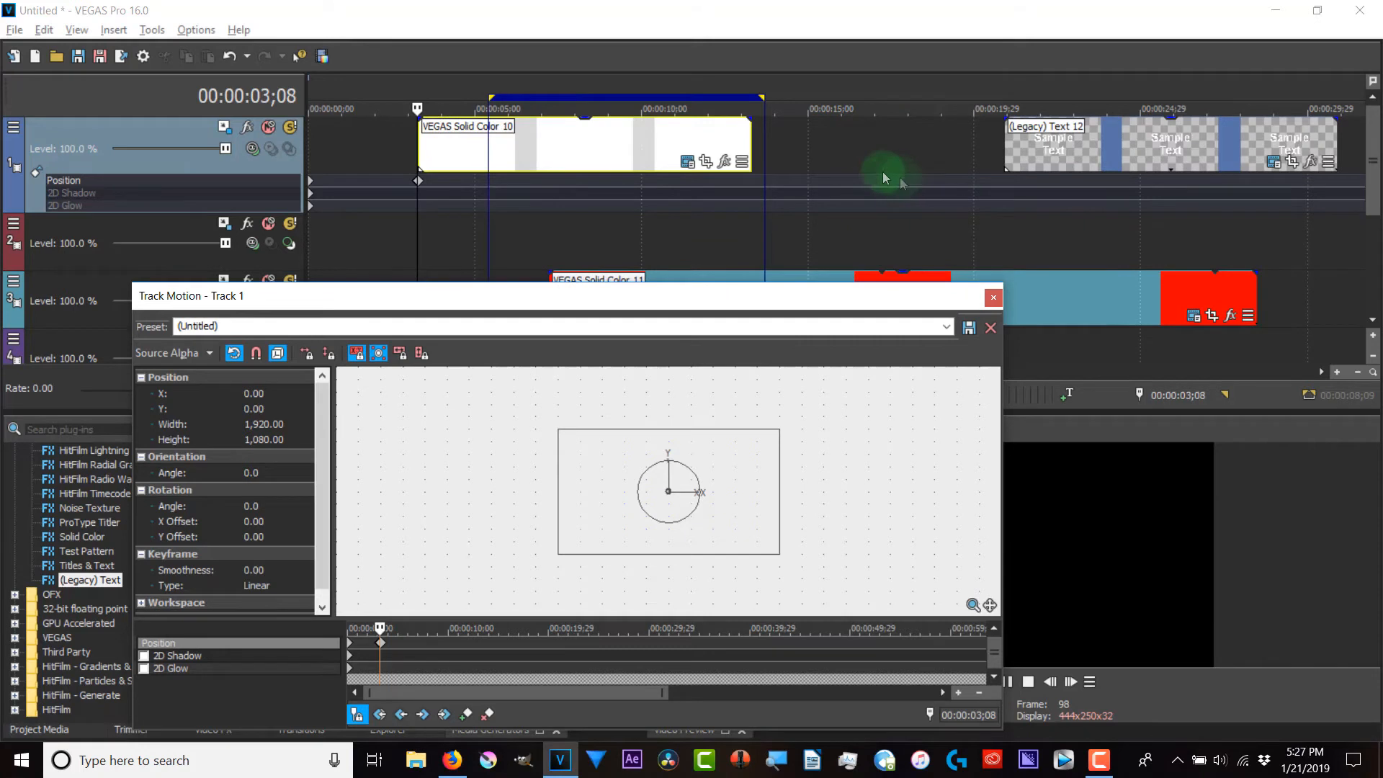
left_click(749, 175)
scroll(750, 179, "up", 5)
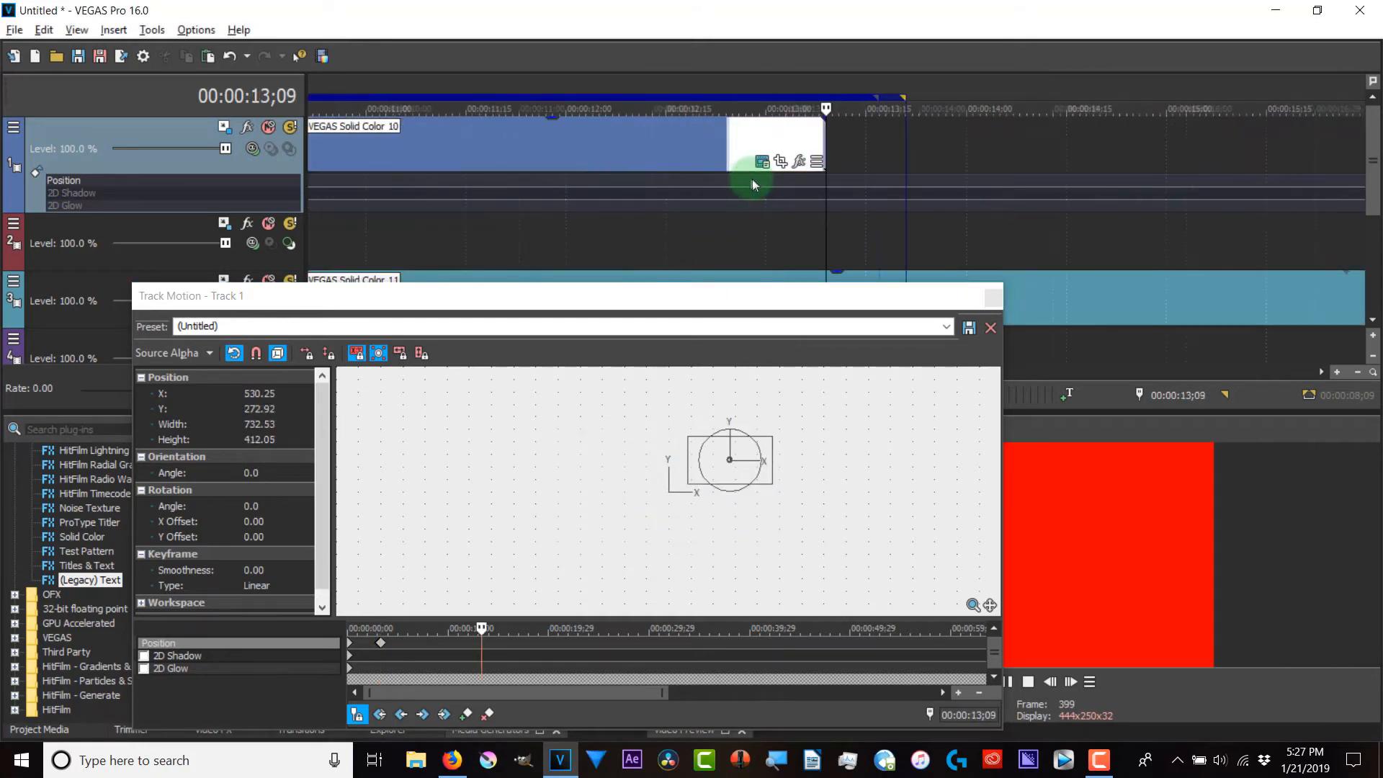
scroll(753, 180, "up", 2)
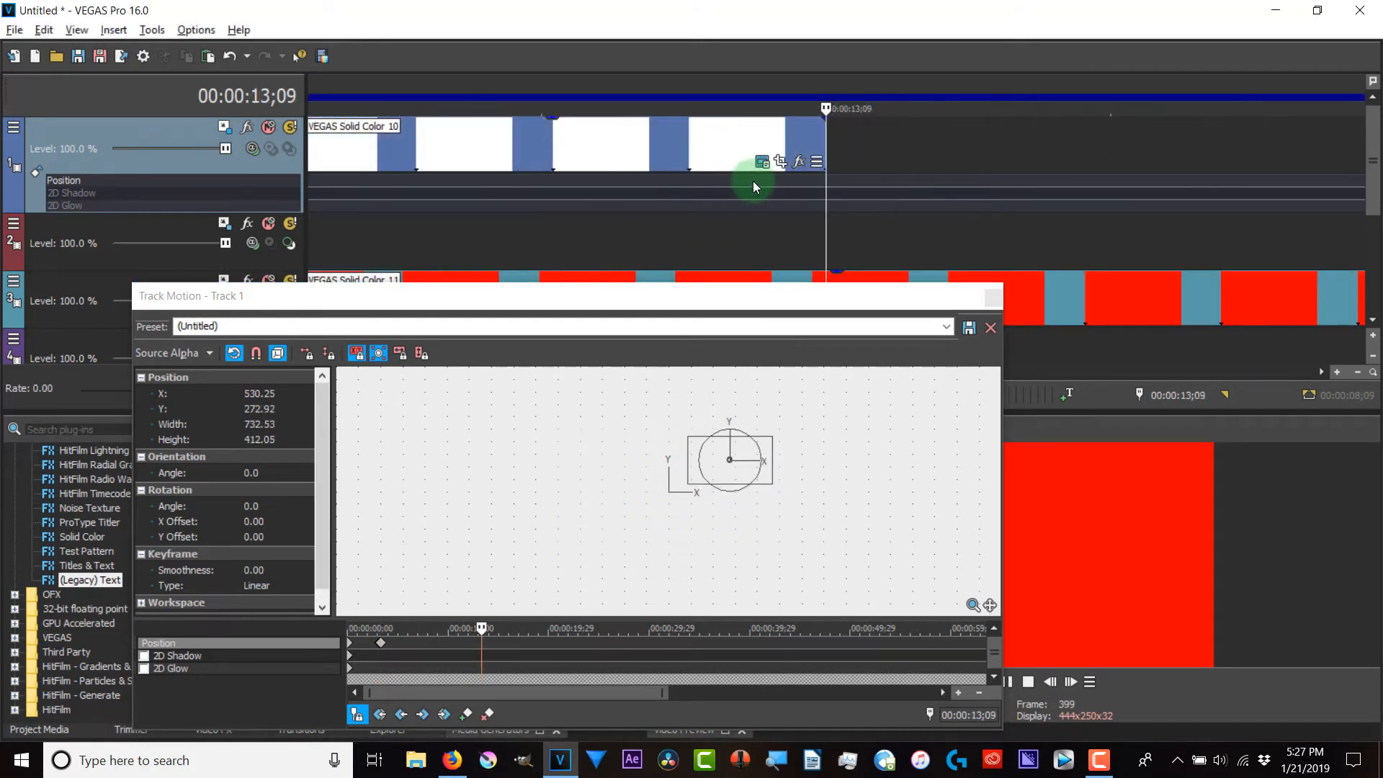
left_click(466, 713)
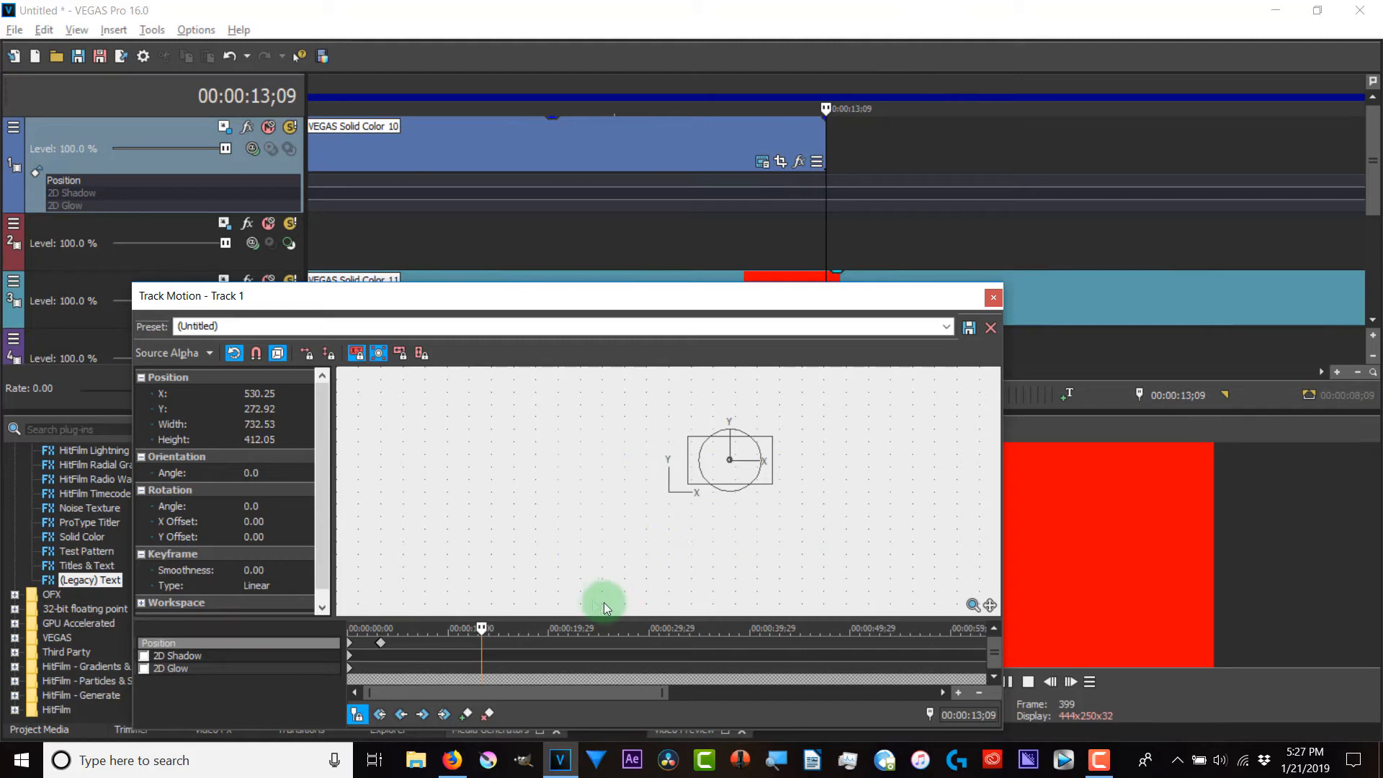
scroll(484, 633, "up", 6)
right_click(494, 632)
left_click(670, 646)
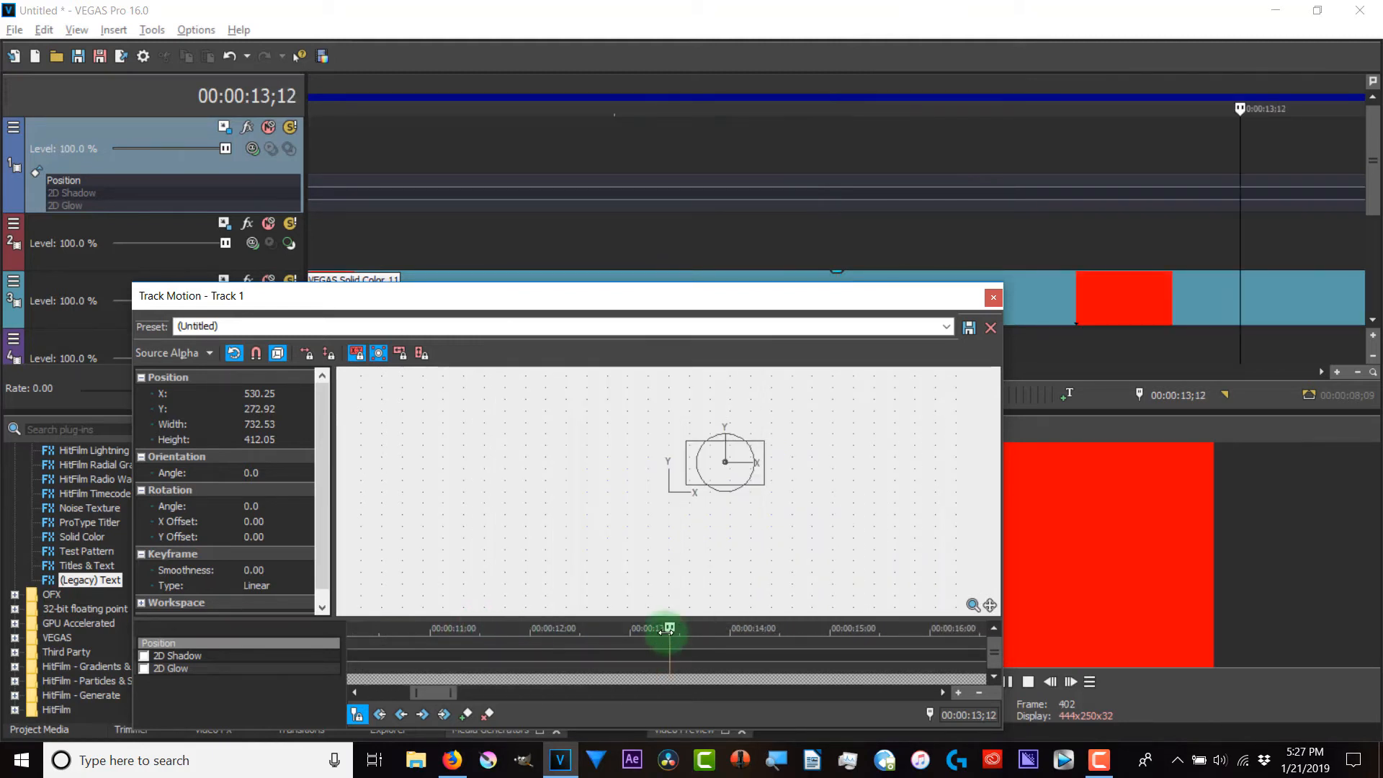
Step: Return the cursor to the white clip's end at 00:00:13;09 and add a Position keyframe in track 1's Track Motion
scroll(771, 256, "up", 8)
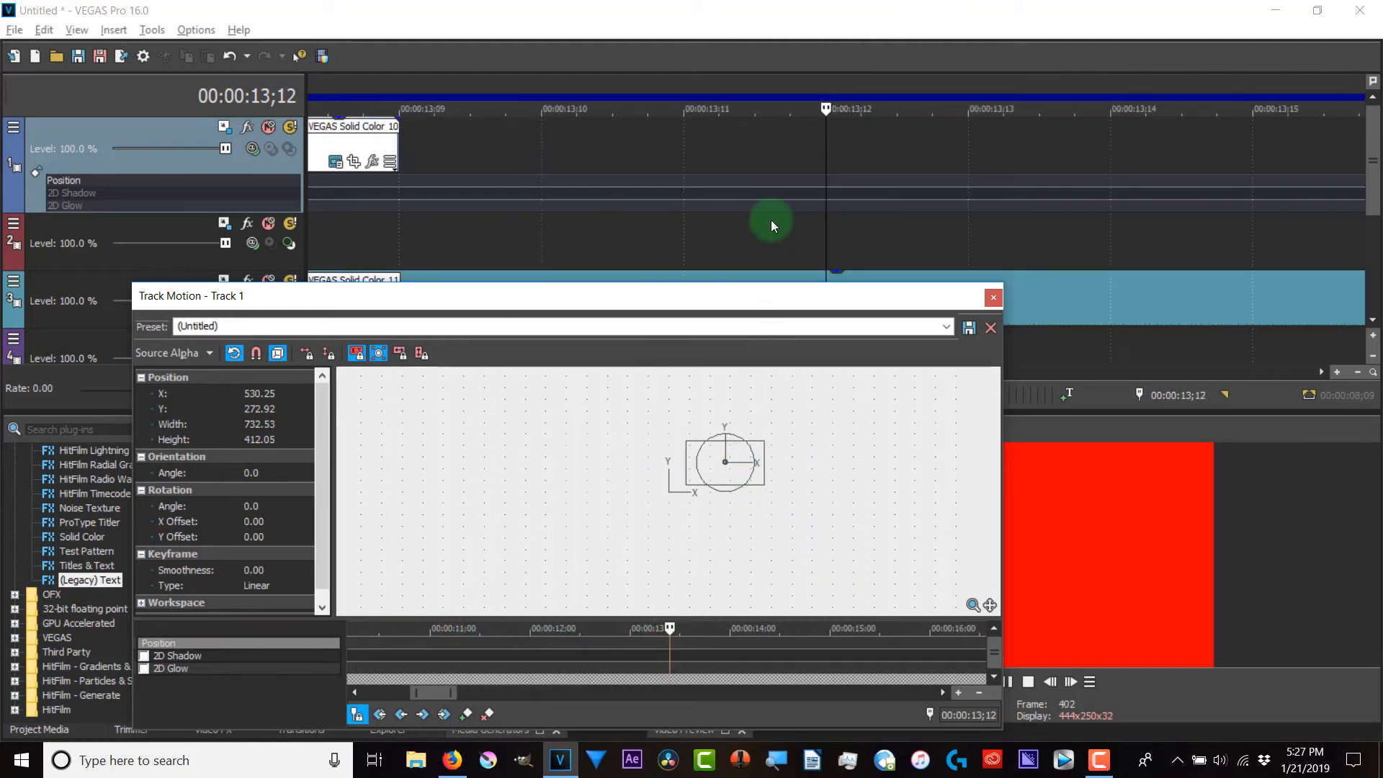
scroll(771, 225, "down", 4)
left_click(669, 225)
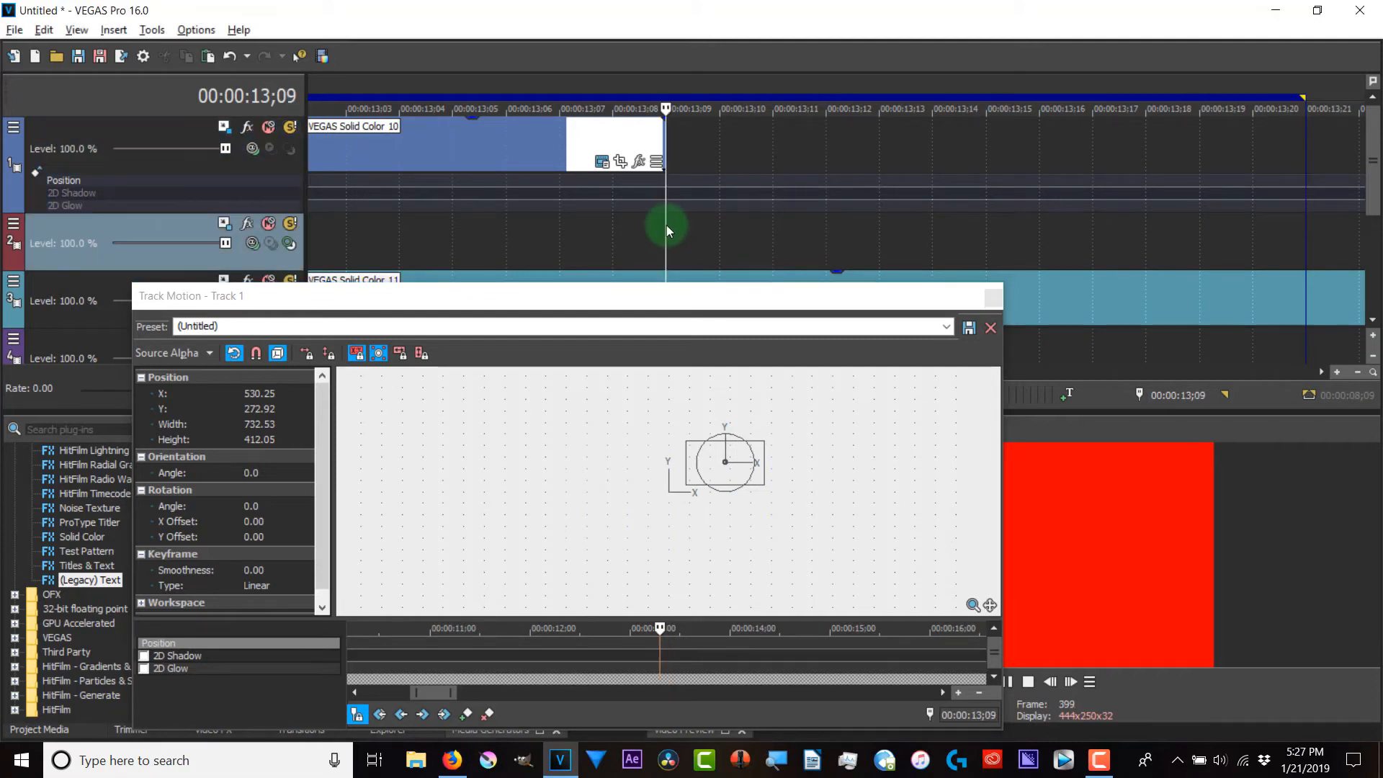
key("Right")
key("Left")
key("Right")
key("Left")
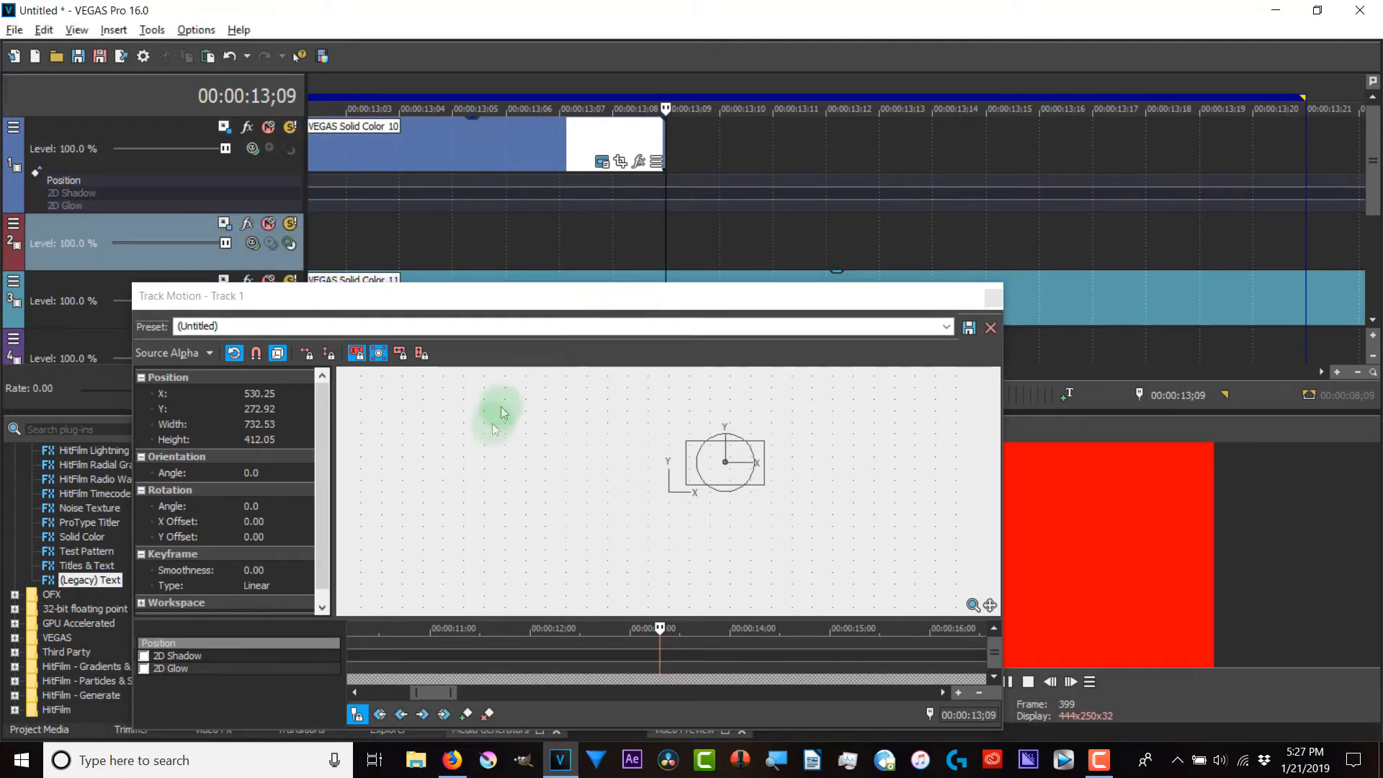
left_click(656, 580)
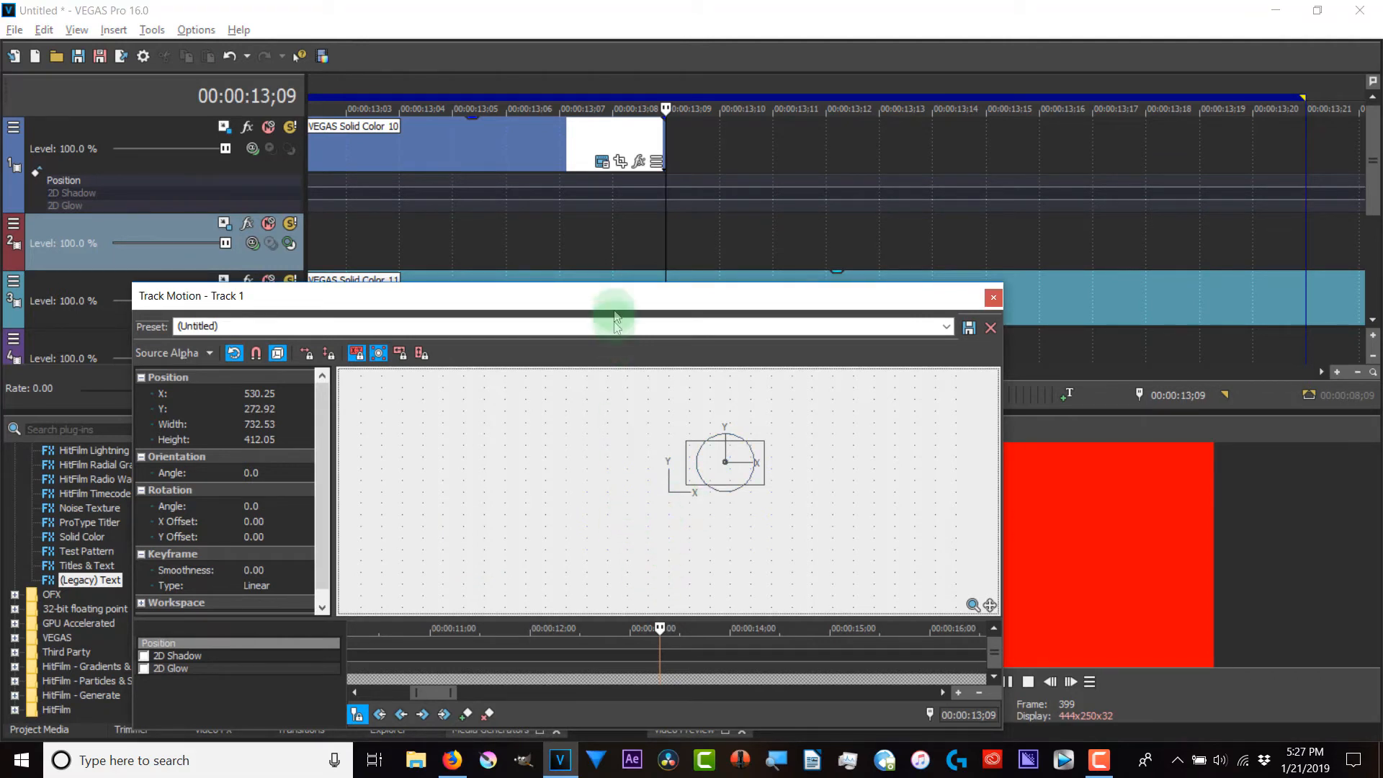
left_click(654, 214)
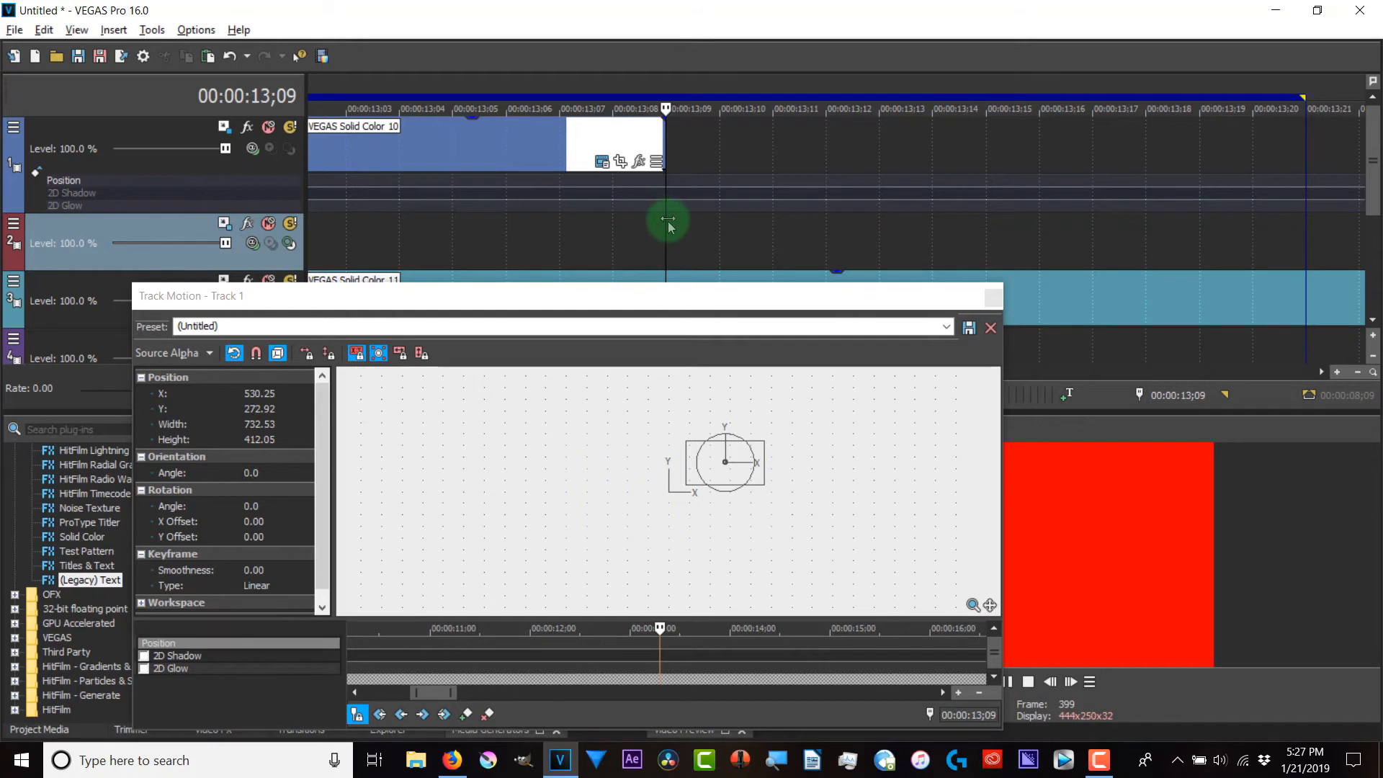
left_click(658, 640)
left_click(464, 714)
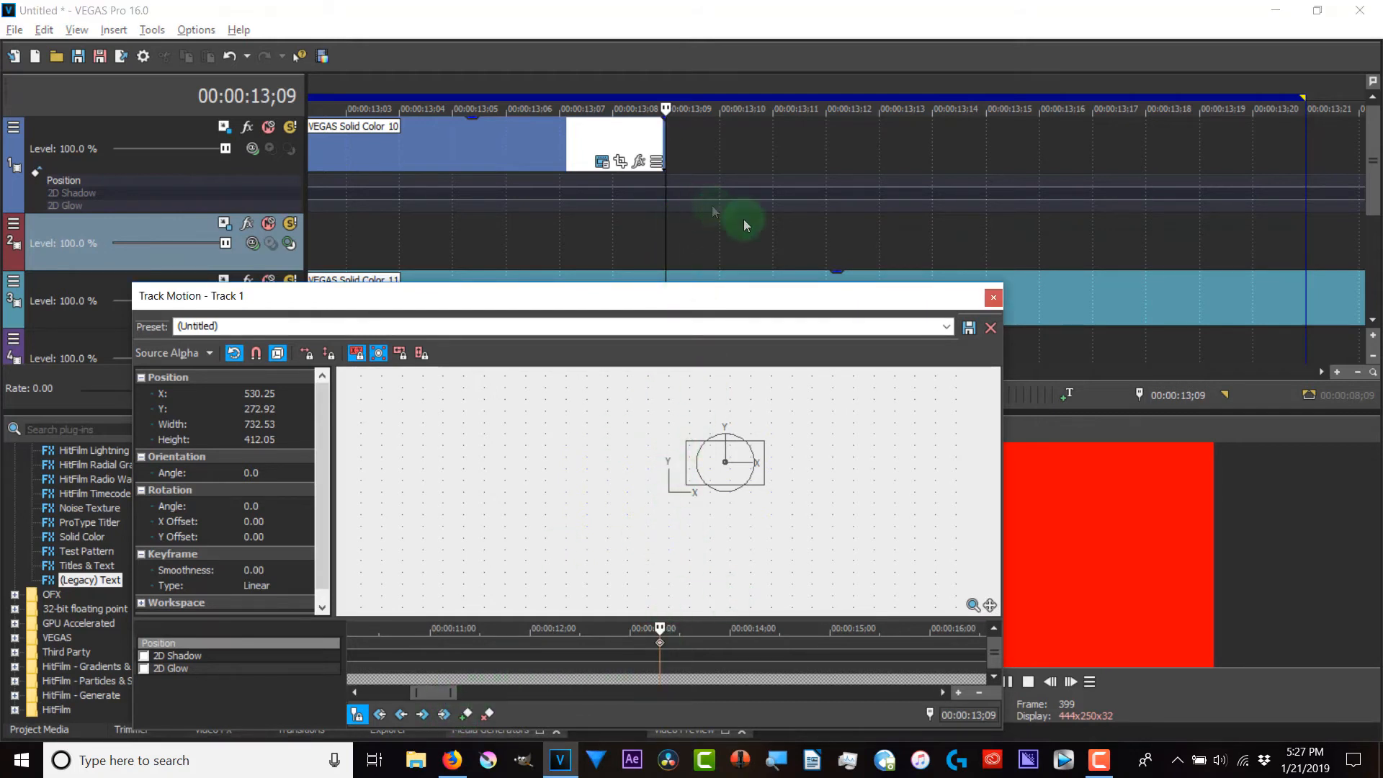
Step: Restore the Track Motion box to full frame one frame after the white clip, at 00:00:13;10
left_click(1071, 682)
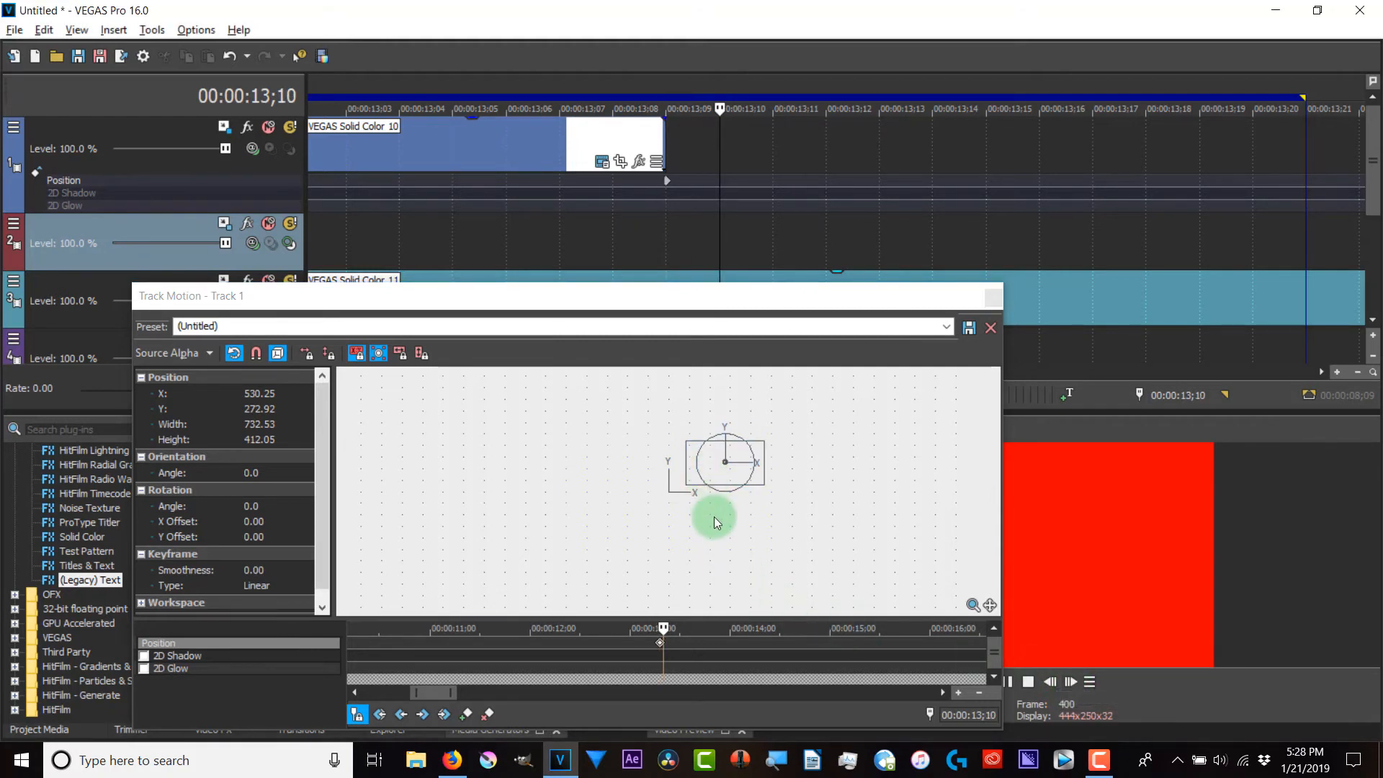
right_click(717, 484)
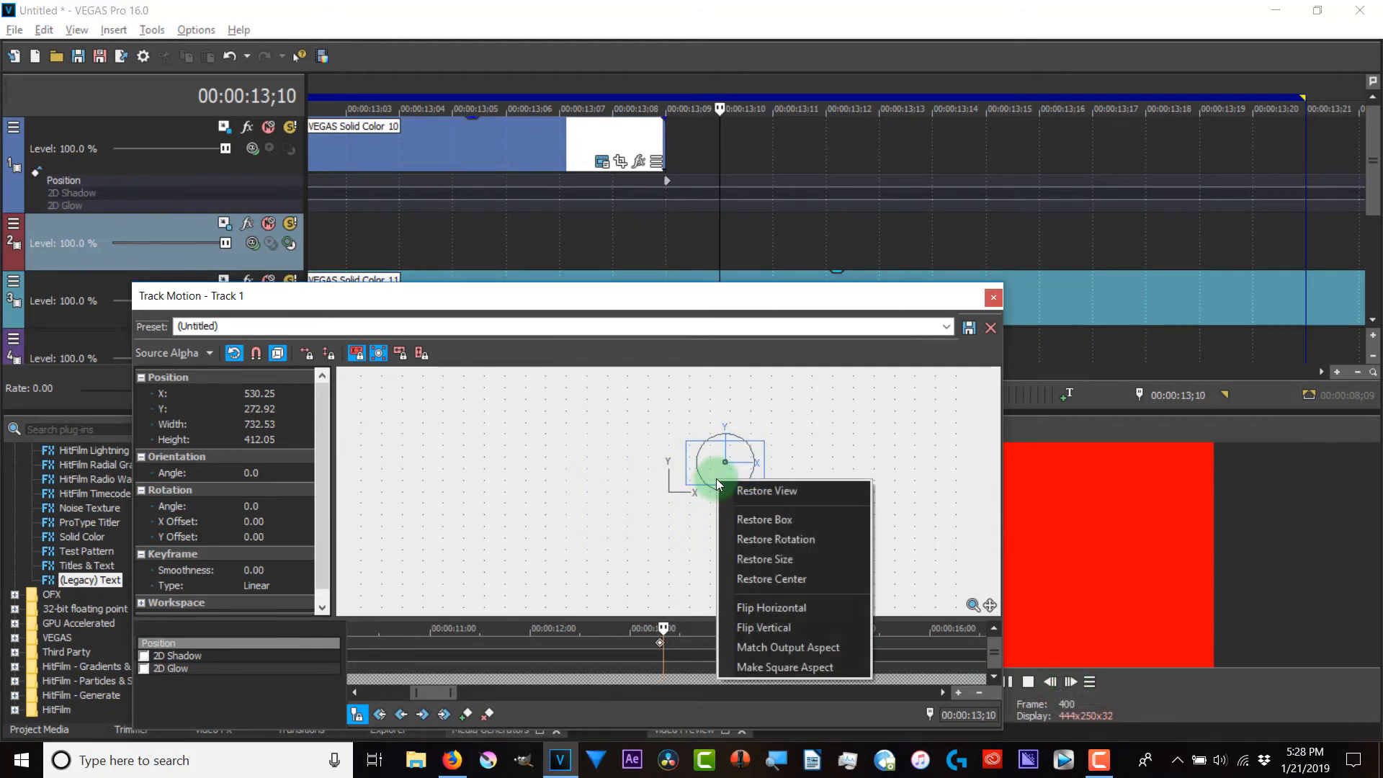
left_click(766, 521)
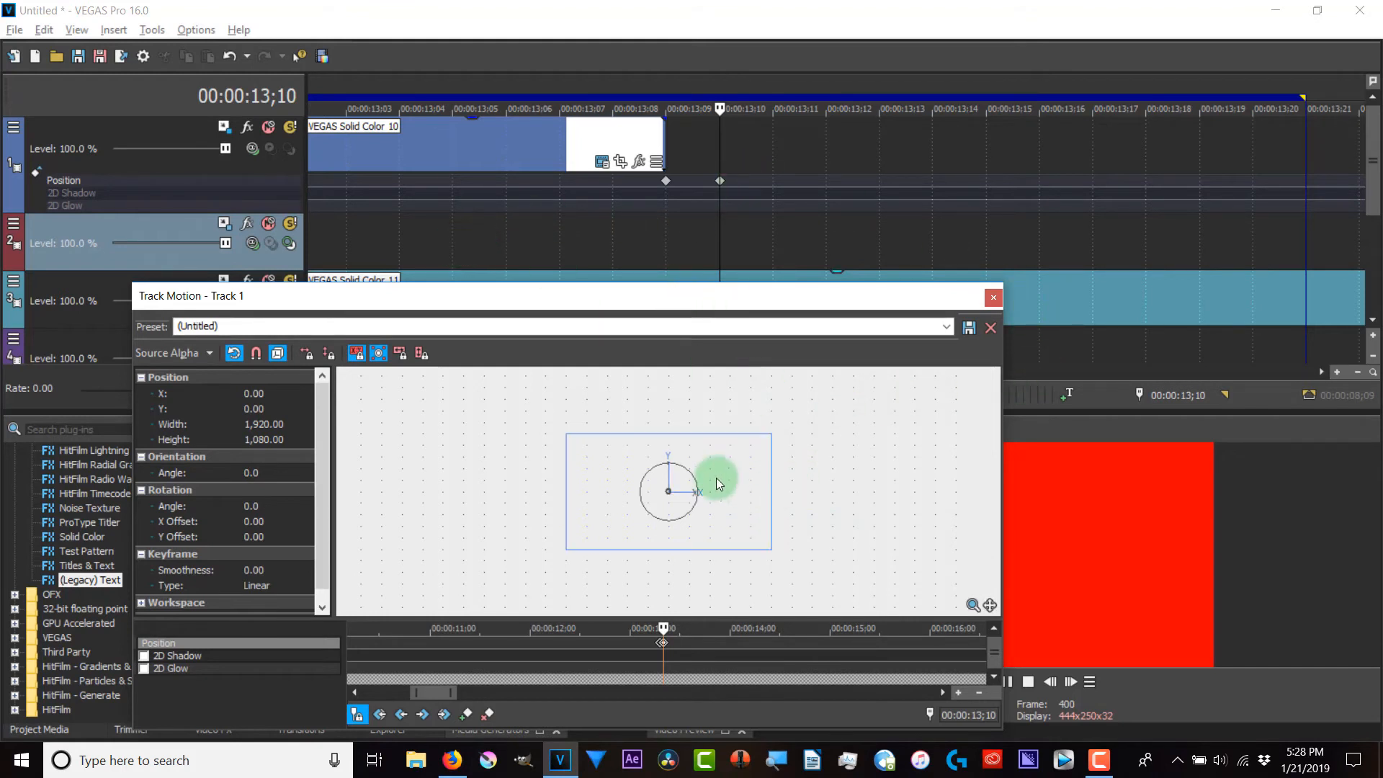
right_click(699, 470)
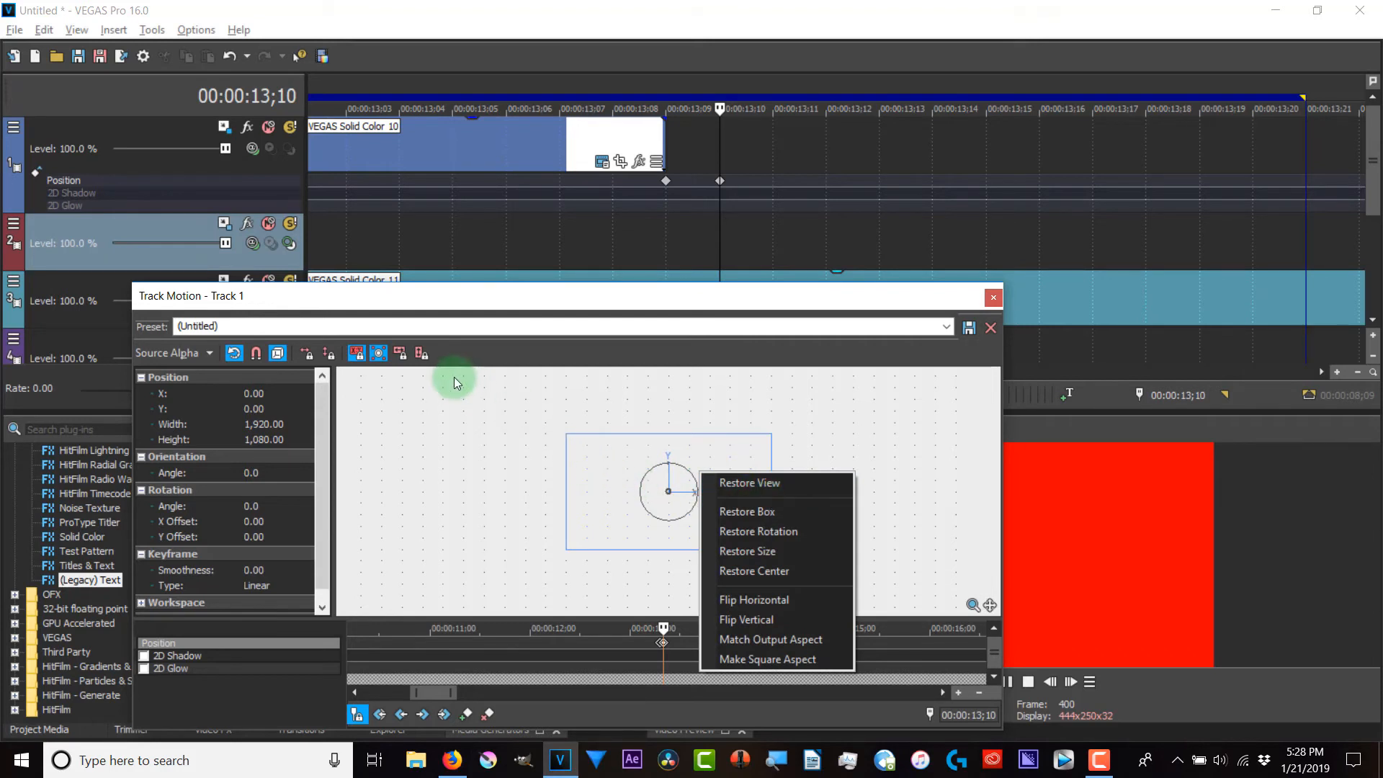
left_click(637, 400)
Step: Compare the keyframes at 00:00:03;08 and 00:00:03;09 at the white clip's start, and move the Track Motion window off the video preview
scroll(546, 232, "down", 10)
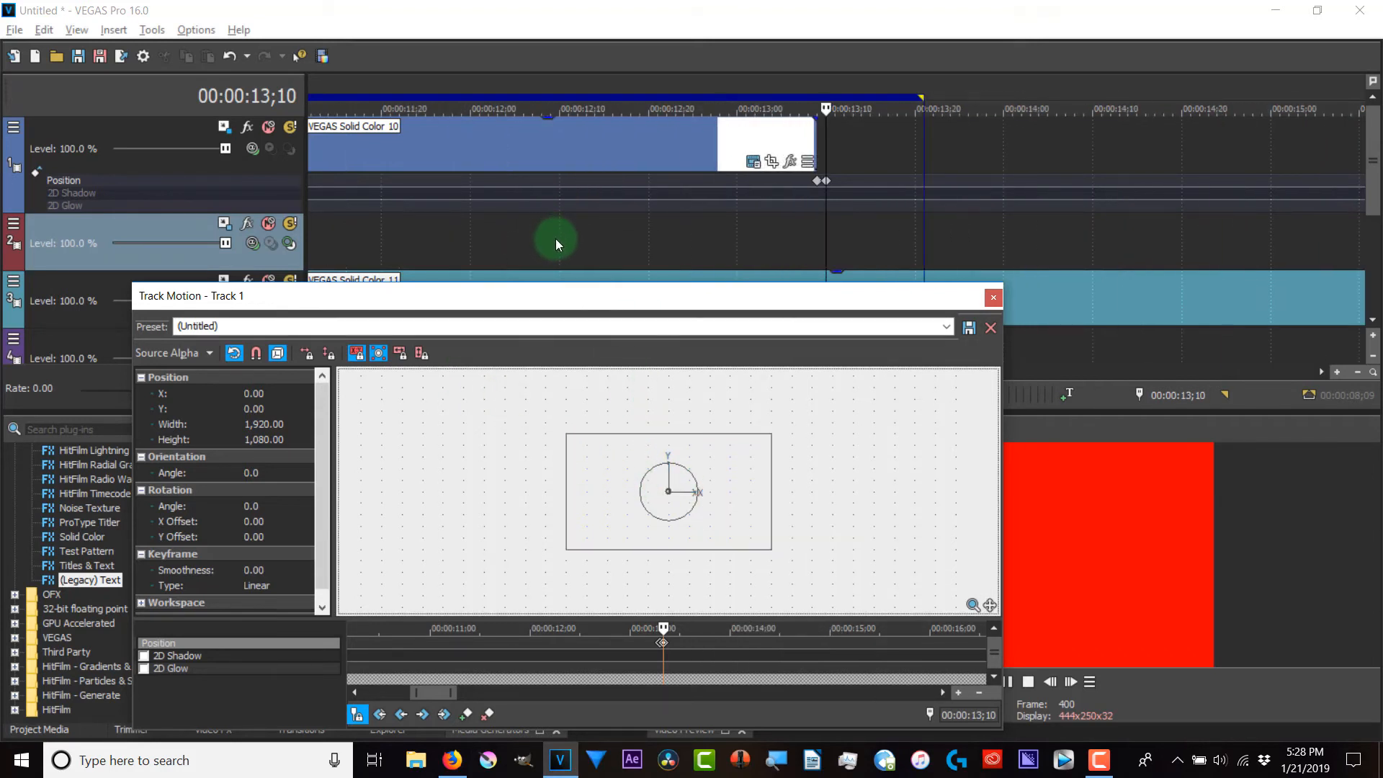
left_click(364, 226)
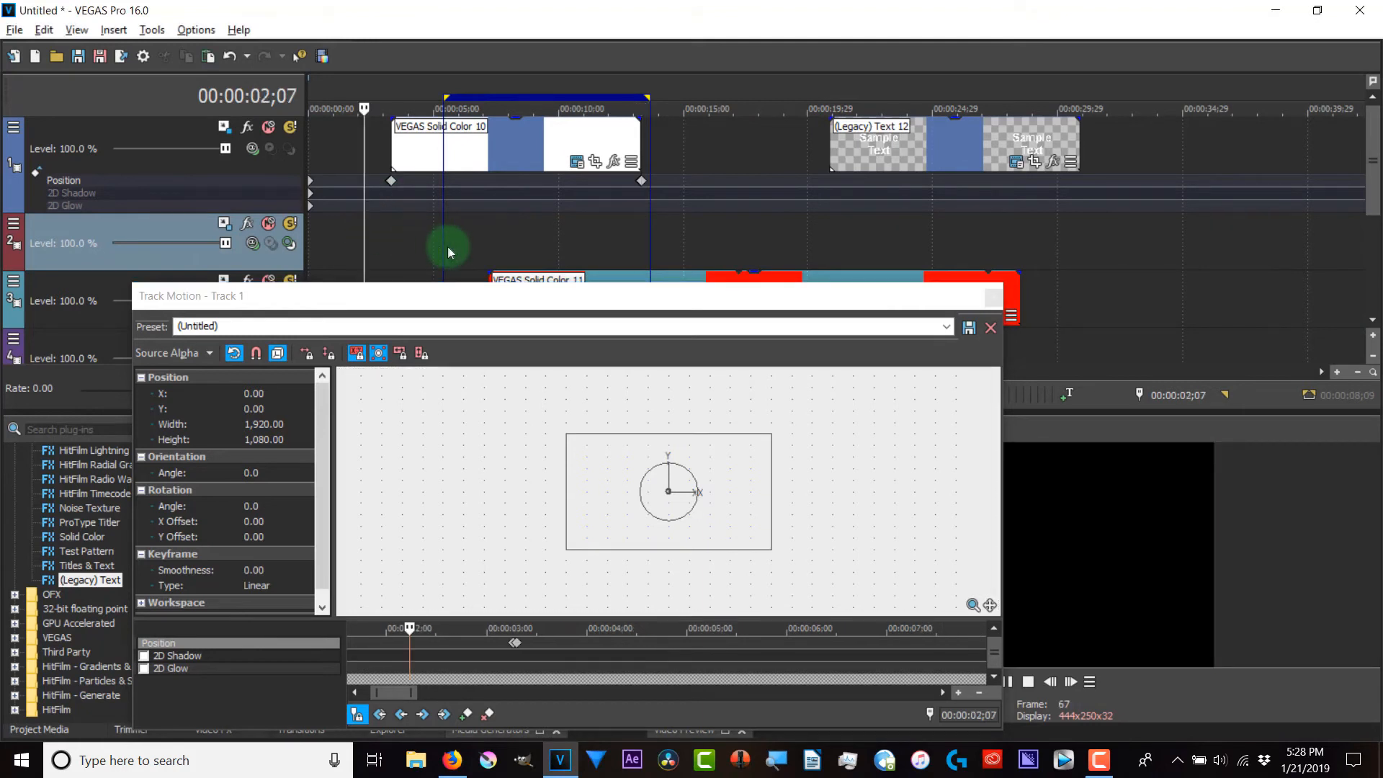
left_click_drag(364, 216, 391, 191)
key("Left")
key("Left")
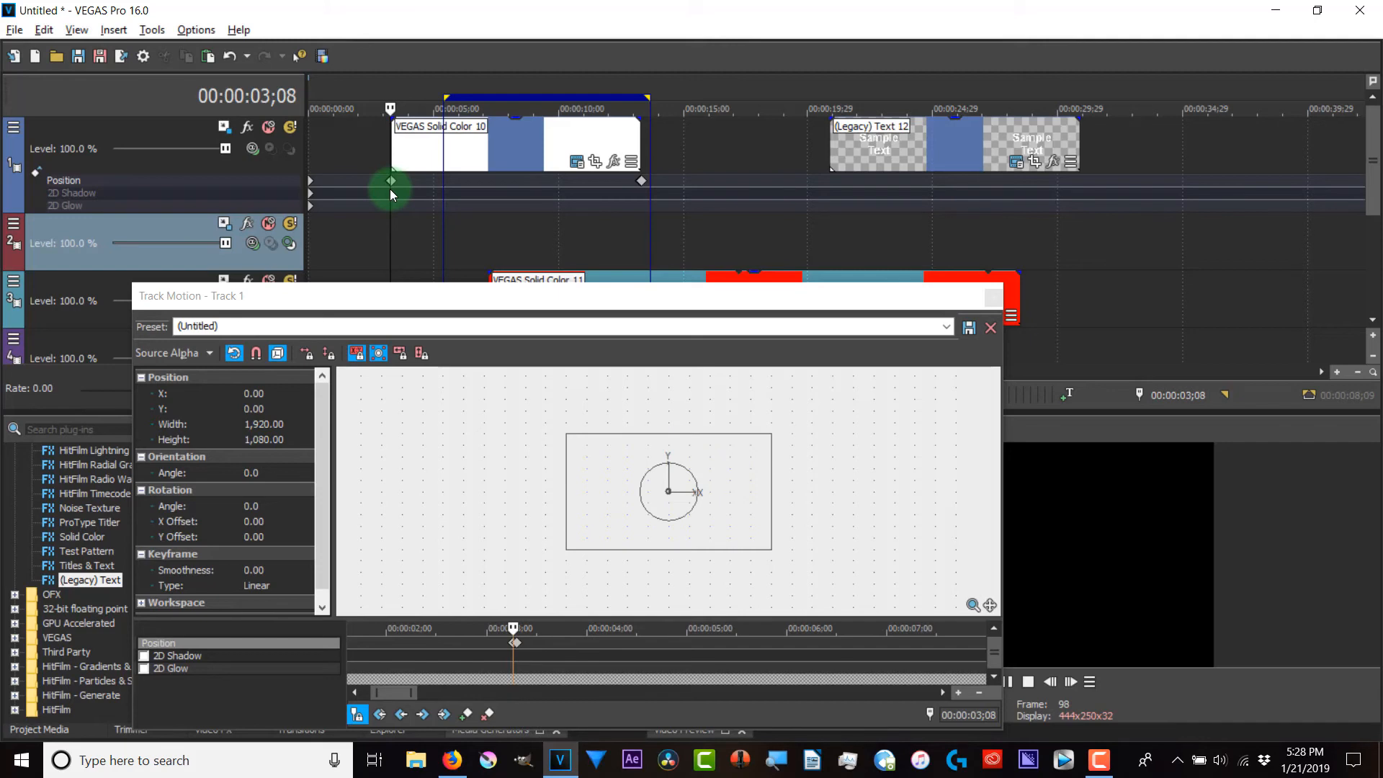
key("Right")
left_click_drag(566, 310, 106, 355)
Step: Start track 3's red clip at the timeline beginning, extend its end by 11;12 past the text clip, and preview up to 00:00:25;15
left_click_drag(524, 305, 360, 278)
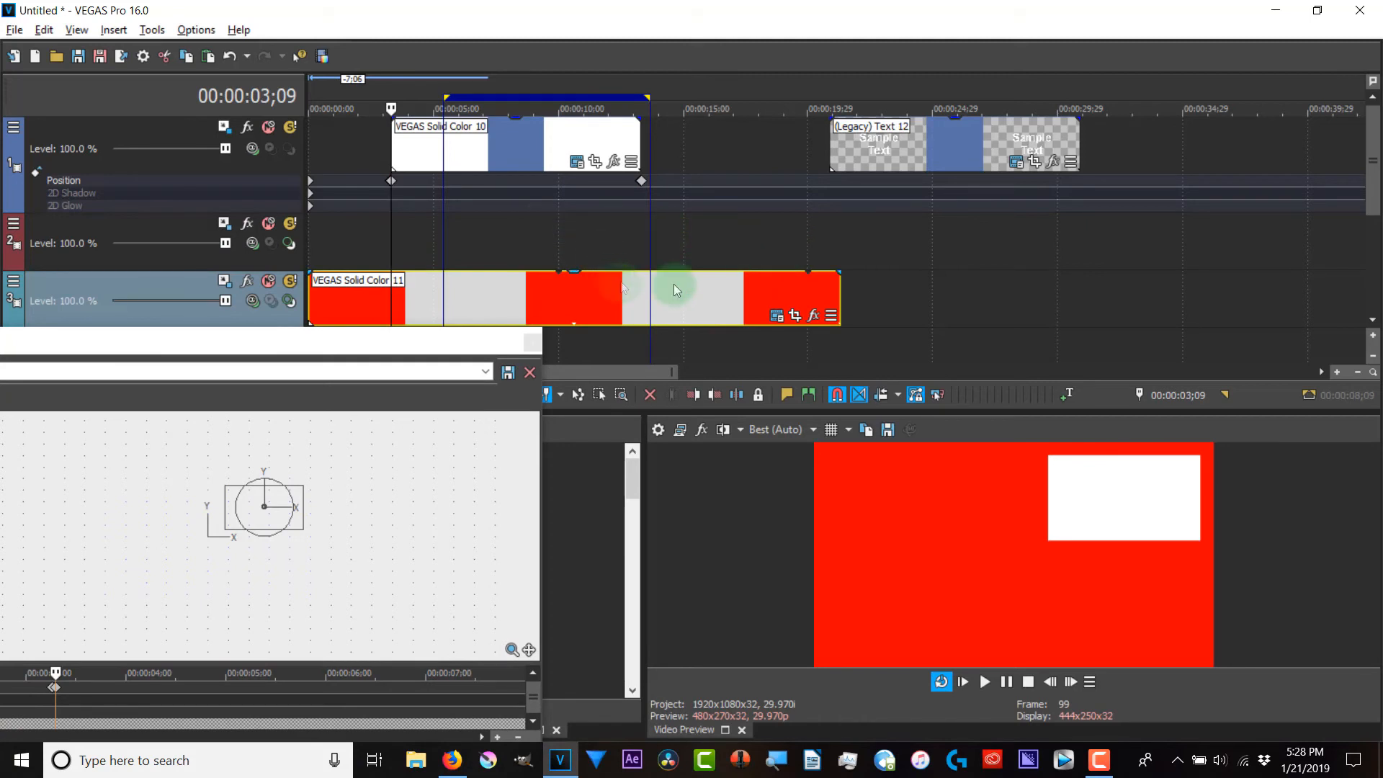
left_click_drag(840, 303, 1124, 315)
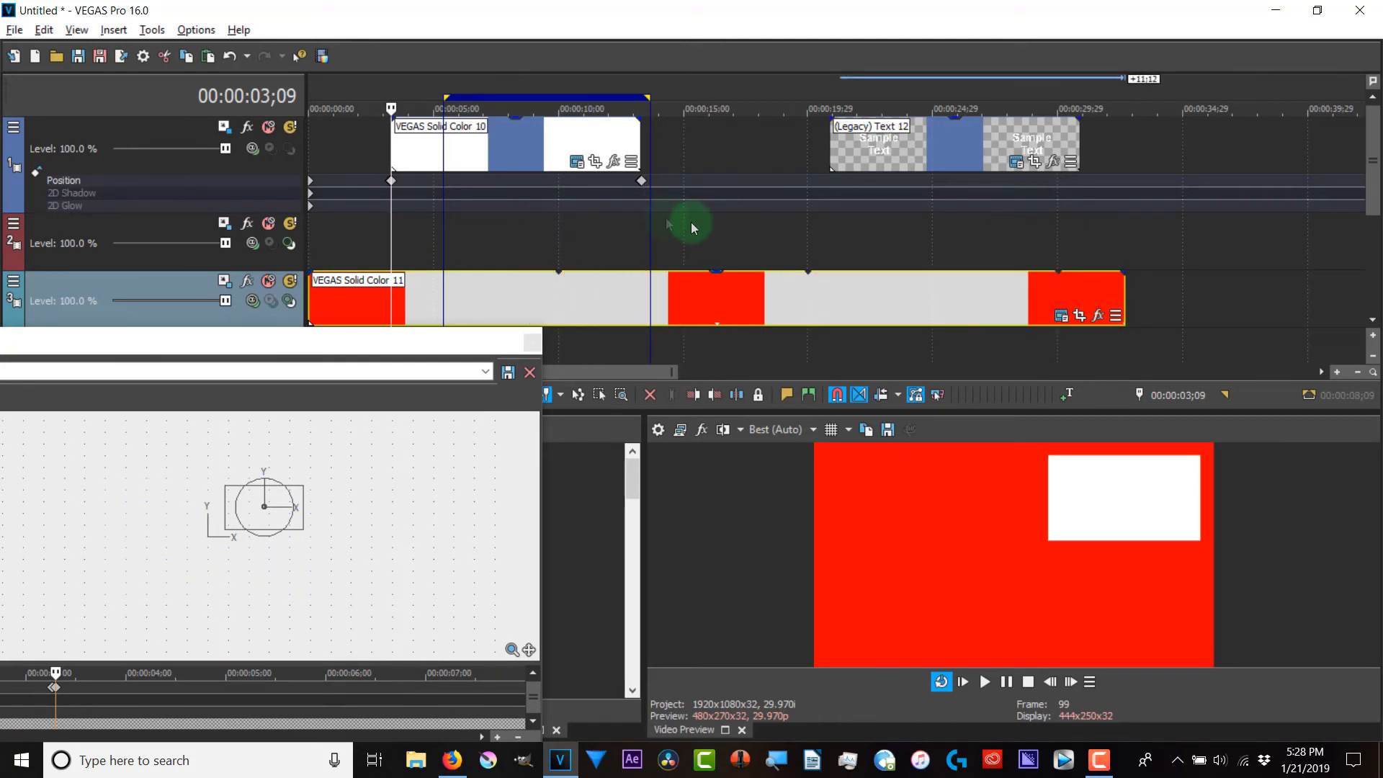
left_click(677, 238)
left_click_drag(676, 229, 945, 249)
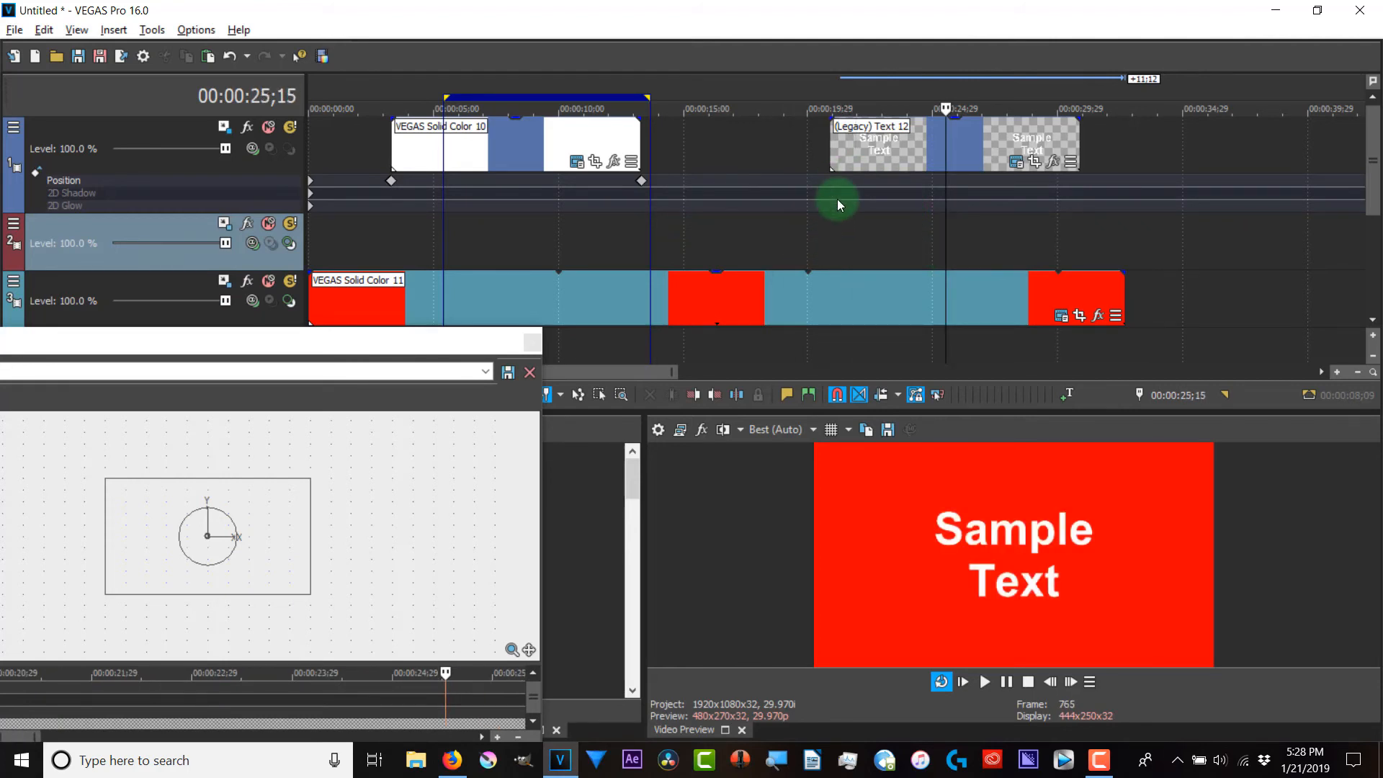